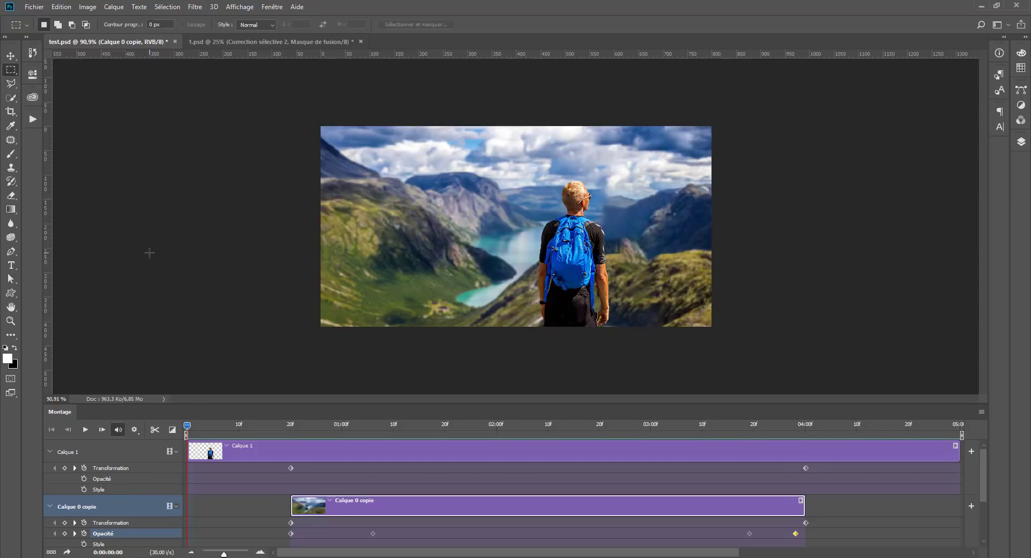
# Play the animation in test.psd, then compare the scene with Calque 1 and Calque 0 copie hidden and shown
pyautogui.press('space')
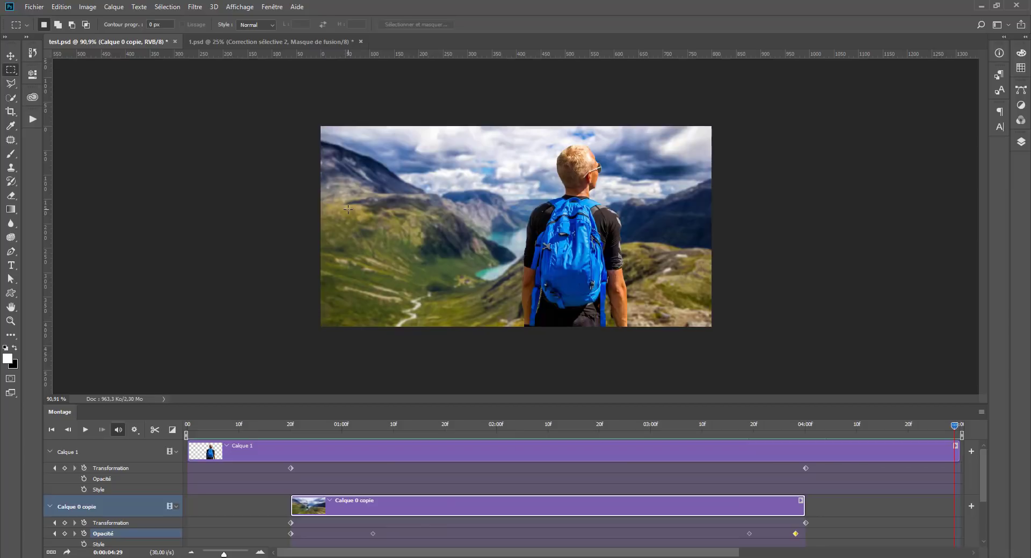
pyautogui.click(1021, 142)
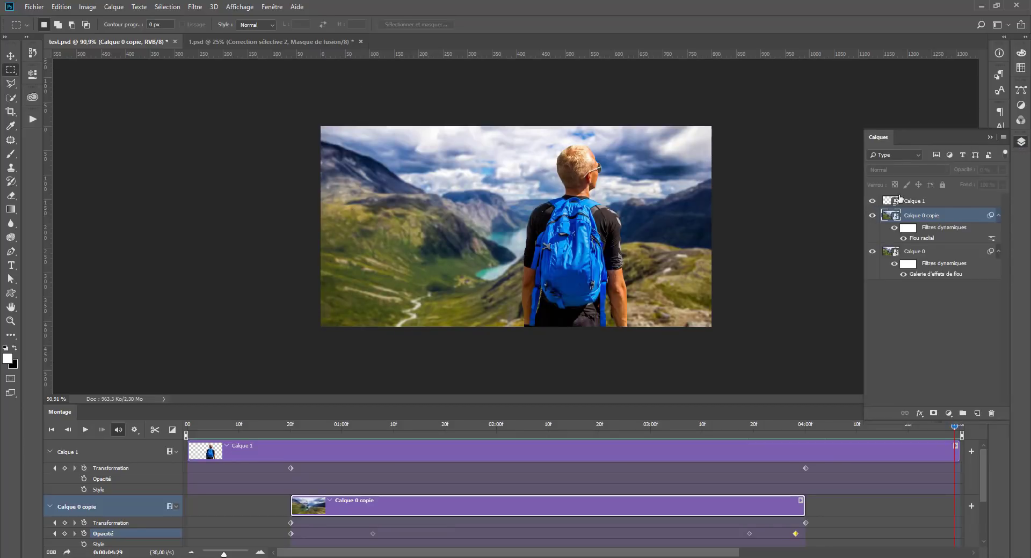
pyautogui.click(872, 201)
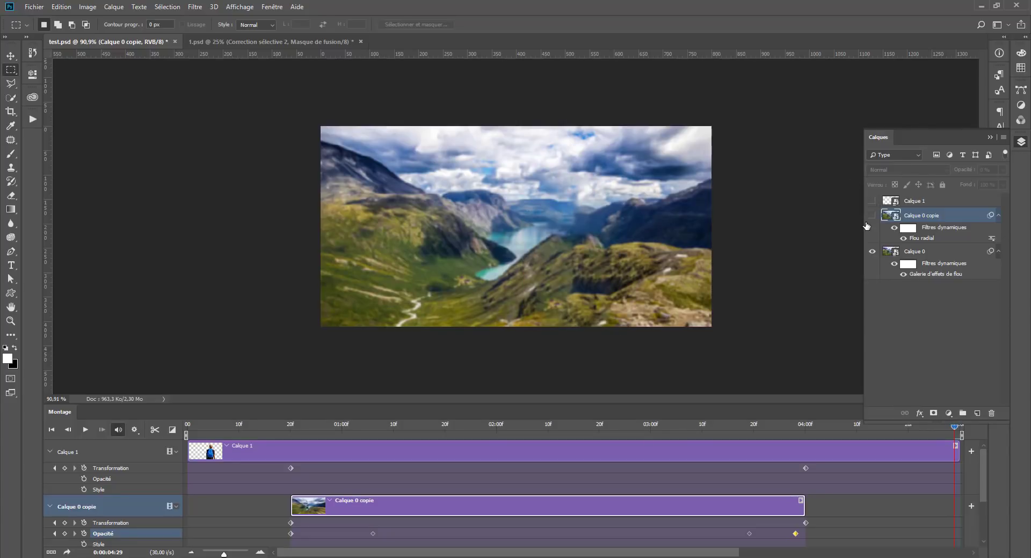
pyautogui.click(872, 201)
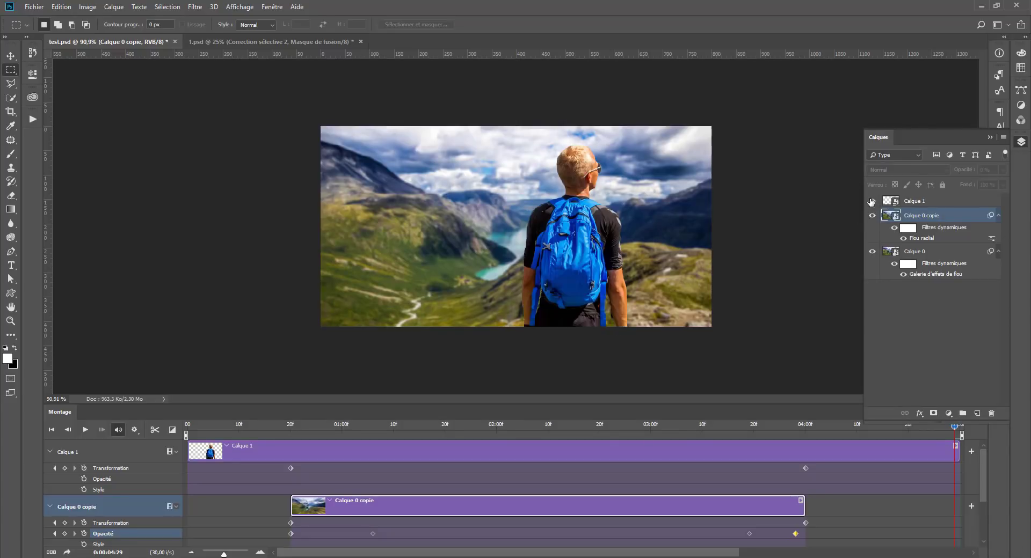
pyautogui.click(872, 201)
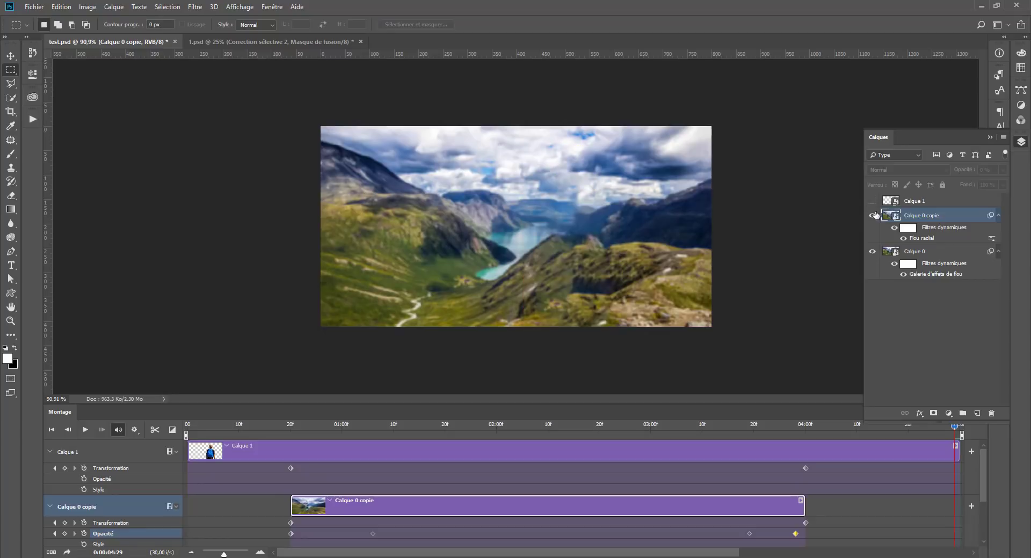
# Move the playhead to 0:00:02:05 and toggle the visibility of Calque 0 copie to compare its radial blur
pyautogui.click(522, 425)
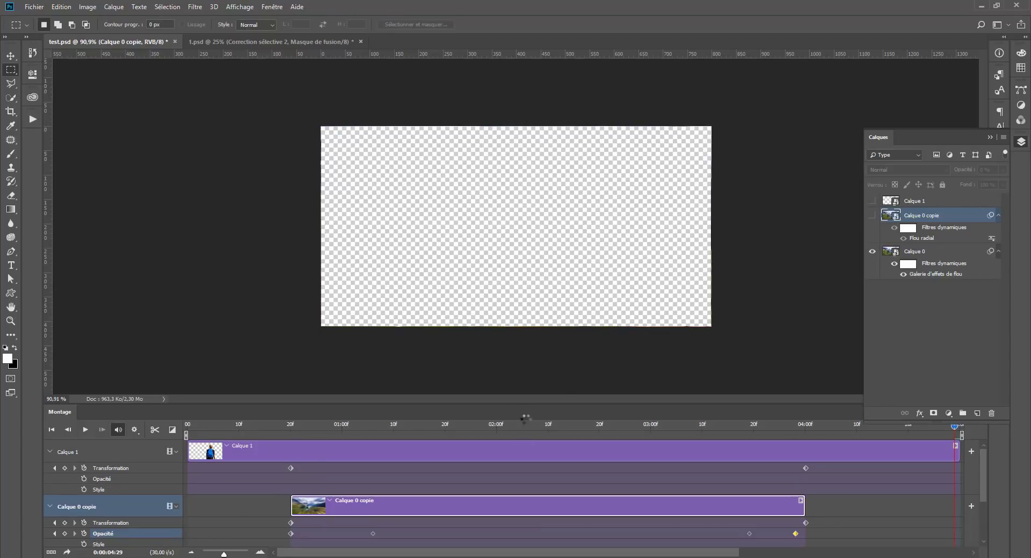
pyautogui.click(873, 215)
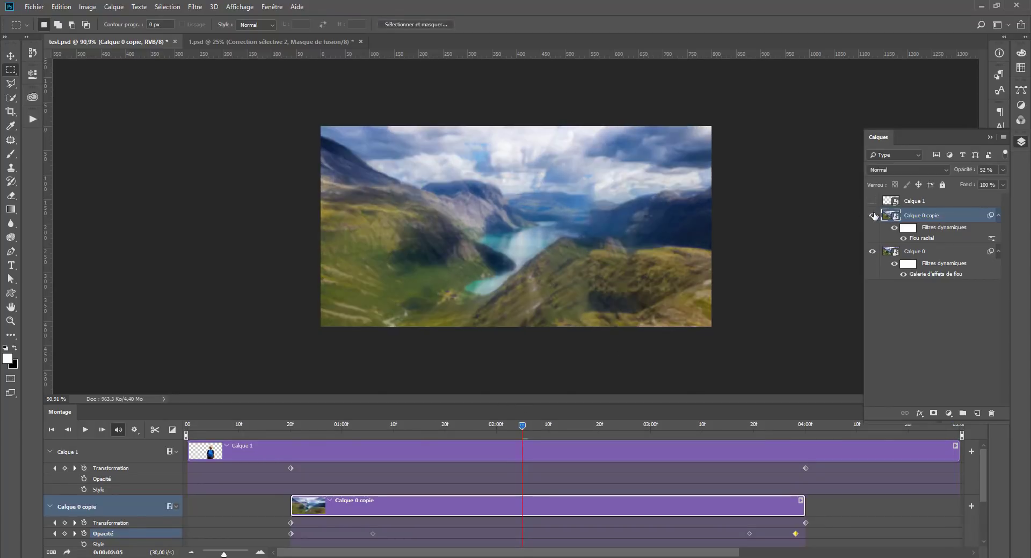
pyautogui.click(872, 215)
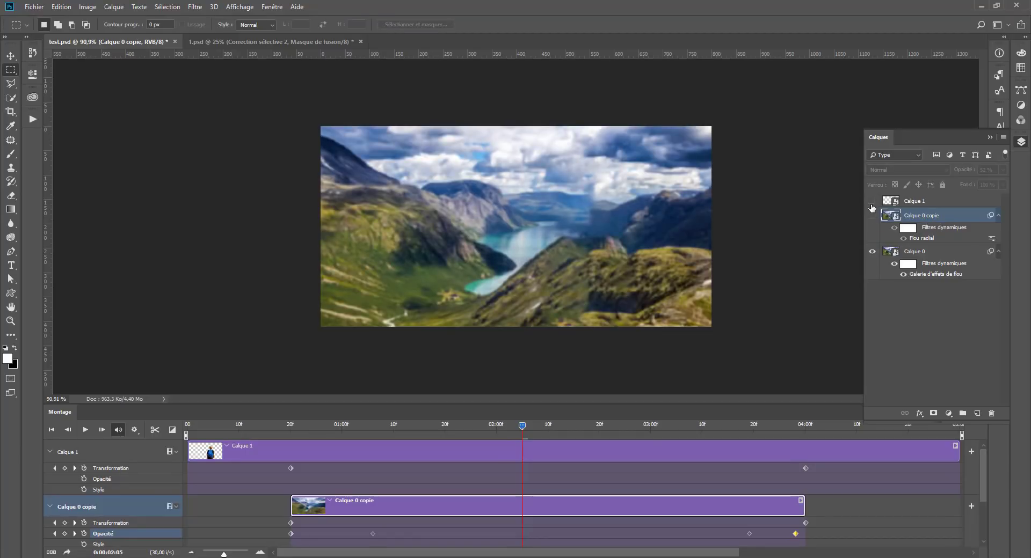
pyautogui.click(872, 207)
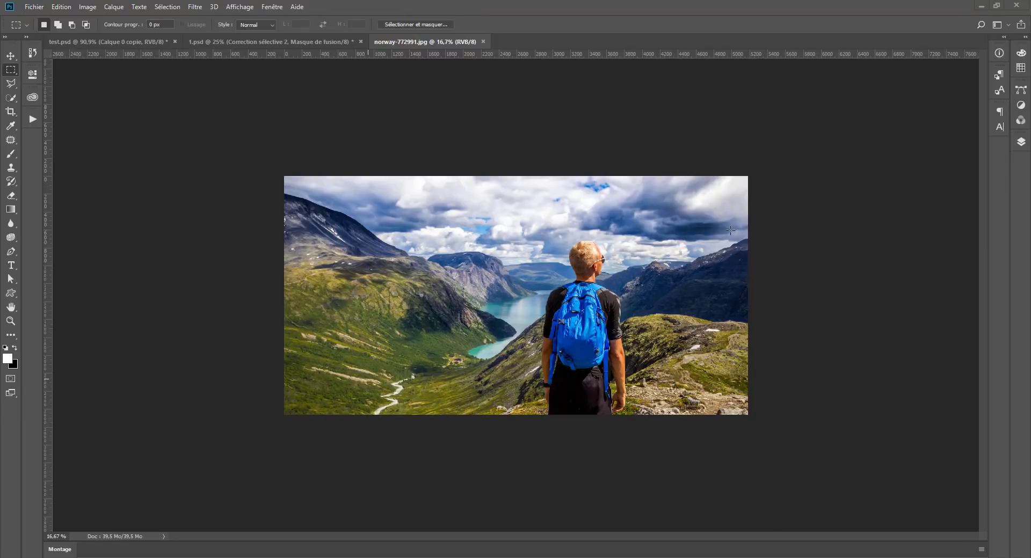
# Unlock the Arrière-plan layer of norway-772991.jpg to make it a regular layer
pyautogui.click(1021, 141)
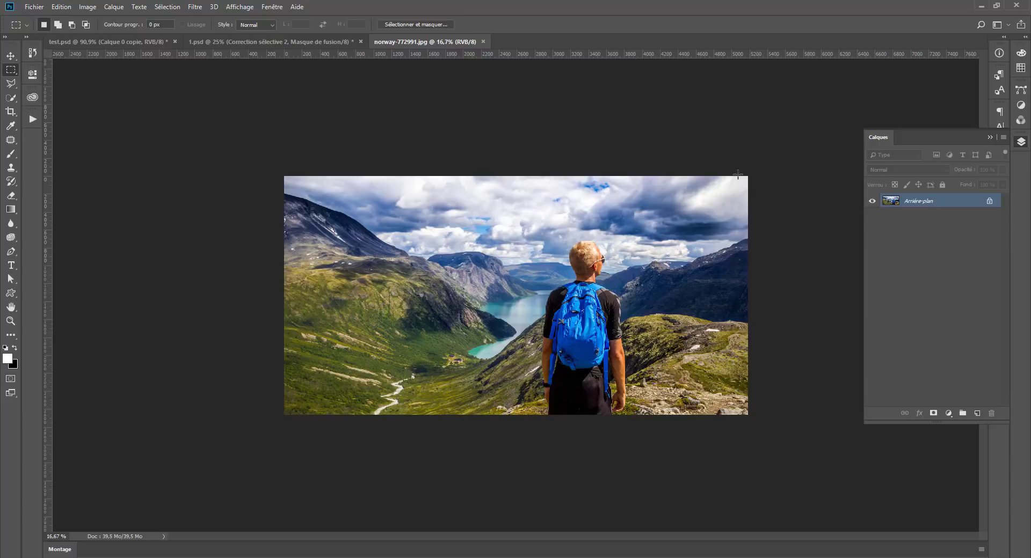
pyautogui.click(989, 201)
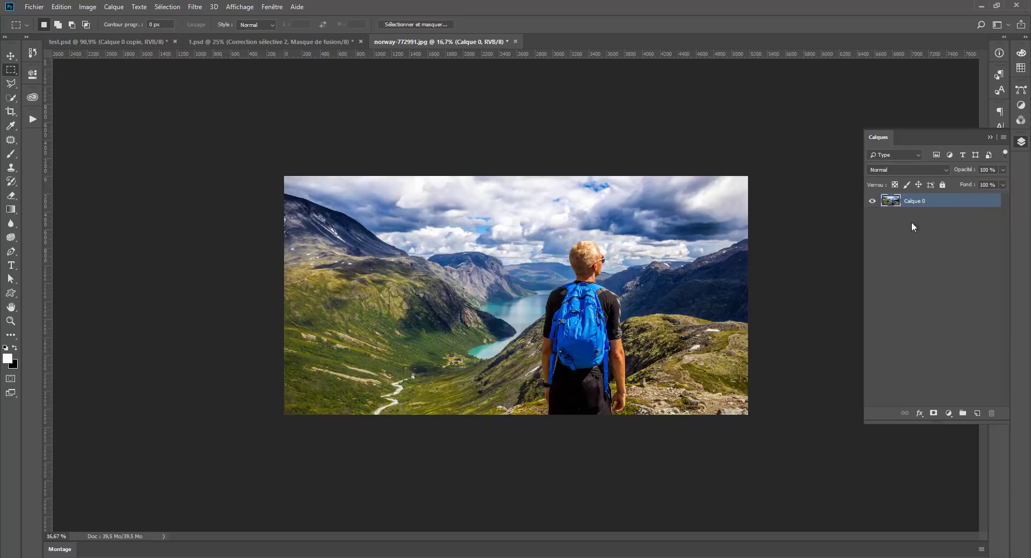
# Select the hiker's head with the Quick Selection tool
pyautogui.click(10, 98)
pyautogui.scroll(1, 516, 296)
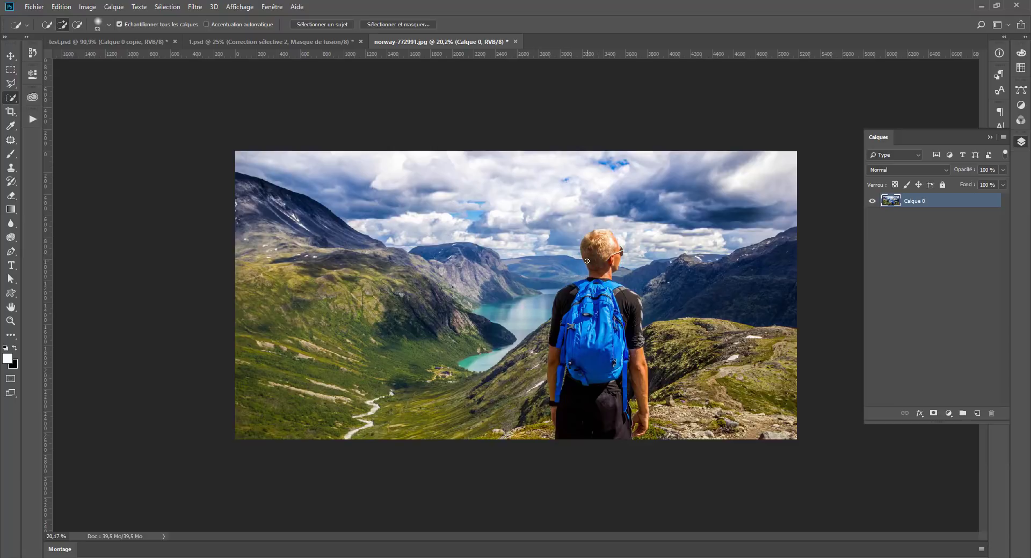
pyautogui.scroll(-1, 687, 206)
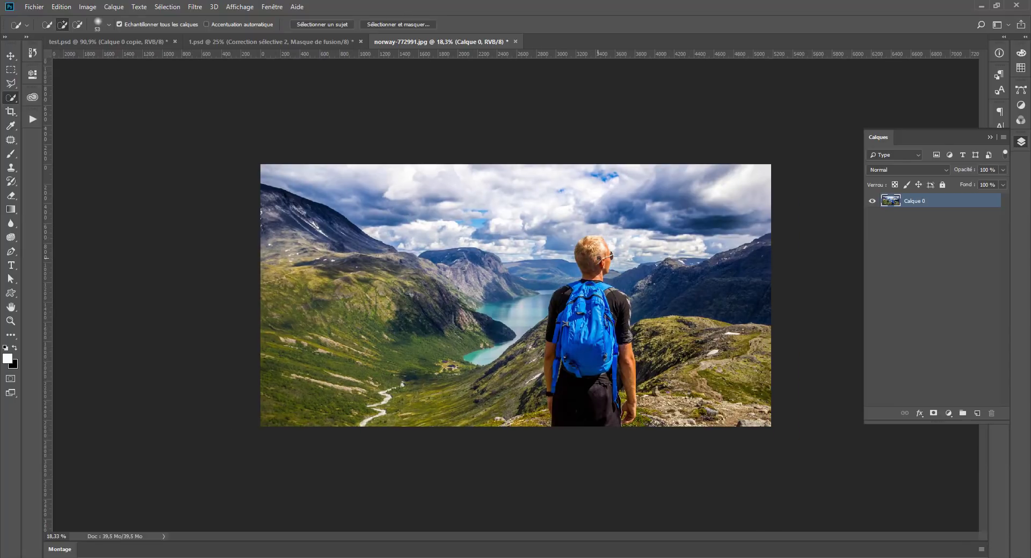
pyautogui.moveTo(601, 269)
pyautogui.mouseDown()
pyautogui.moveTo(585, 252)
pyautogui.moveTo(611, 253)
pyautogui.mouseUp()
pyautogui.scroll(2, 610, 253)
pyautogui.scroll(1, 610, 258)
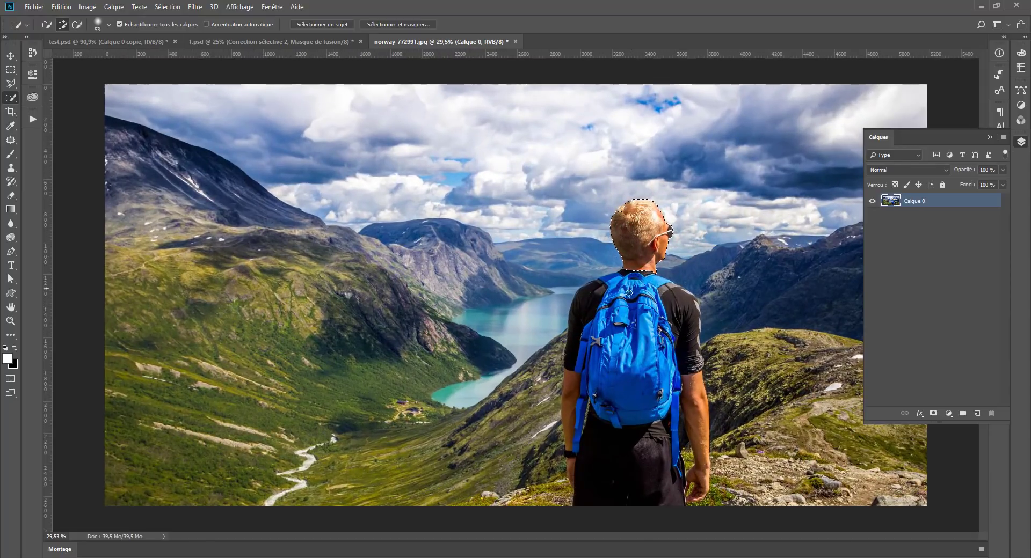
# Extend the quick selection over the hiker's backpack, arms, shirt and trousers
pyautogui.moveTo(623, 304)
pyautogui.mouseDown()
pyautogui.moveTo(632, 281)
pyautogui.moveTo(620, 322)
pyautogui.moveTo(577, 352)
pyautogui.moveTo(598, 330)
pyautogui.moveTo(607, 421)
pyautogui.moveTo(663, 338)
pyautogui.moveTo(576, 369)
pyautogui.mouseUp()
pyautogui.moveTo(579, 409)
pyautogui.mouseDown()
pyautogui.moveTo(574, 454)
pyautogui.moveTo(584, 457)
pyautogui.mouseUp()
pyautogui.moveTo(677, 363)
pyautogui.mouseDown()
pyautogui.moveTo(682, 413)
pyautogui.moveTo(666, 405)
pyautogui.mouseUp()
pyautogui.click(677, 322)
pyautogui.moveTo(694, 326); pyautogui.dragTo(698, 334)
pyautogui.click(696, 344)
# Subtract the background gap between the hiker's trousers and right forearm from the selection
pyautogui.press('alt')
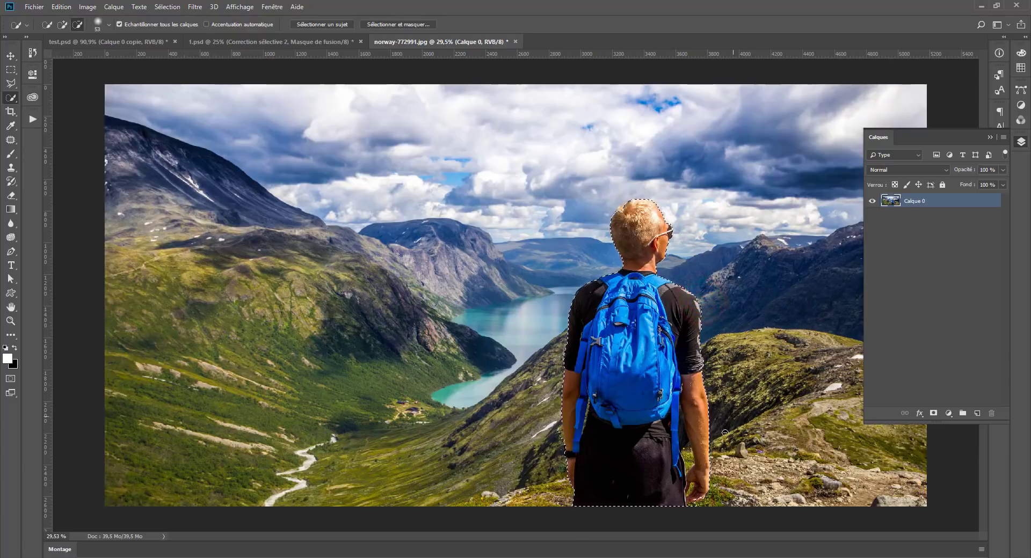
pyautogui.click(559, 437)
pyautogui.keyDown('alt'); pyautogui.click(681, 443); pyautogui.keyUp('alt')
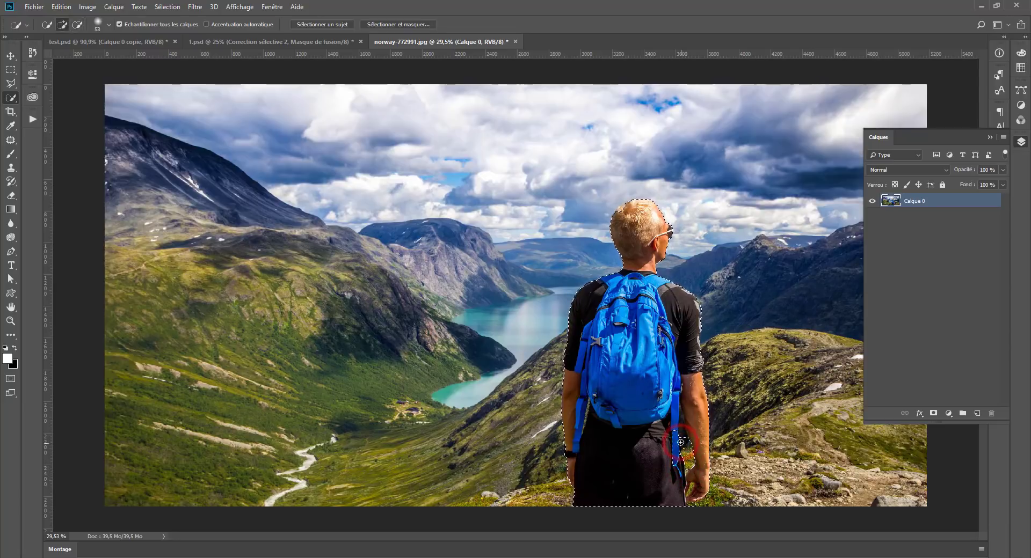
pyautogui.keyDown('alt'); pyautogui.click(681, 432); pyautogui.keyUp('alt')
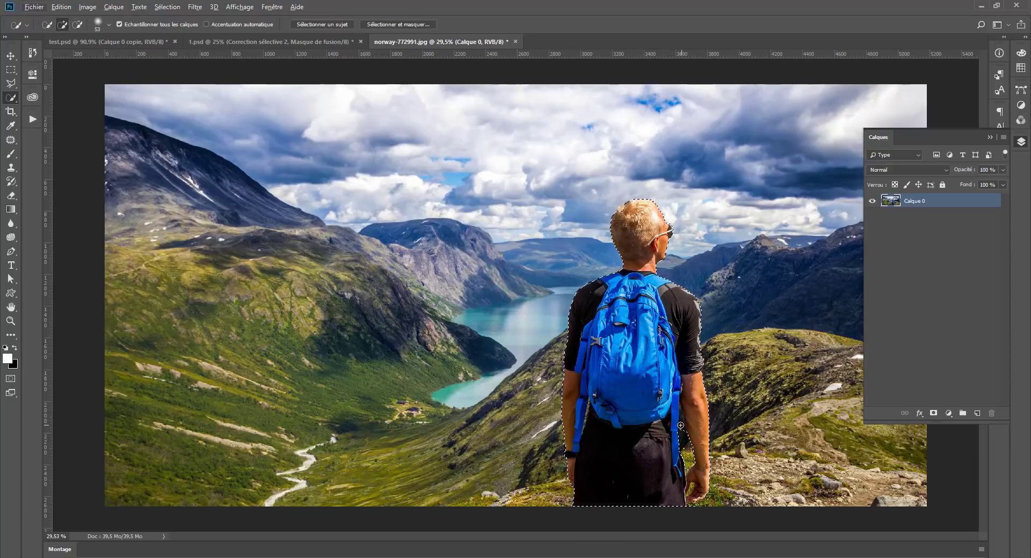
# Refine the upper end of the gap between the backpack strap and right forearm, undoing the last subtraction
pyautogui.scroll(7, 688, 434)
pyautogui.moveTo(710, 476); pyautogui.dragTo(543, 329)
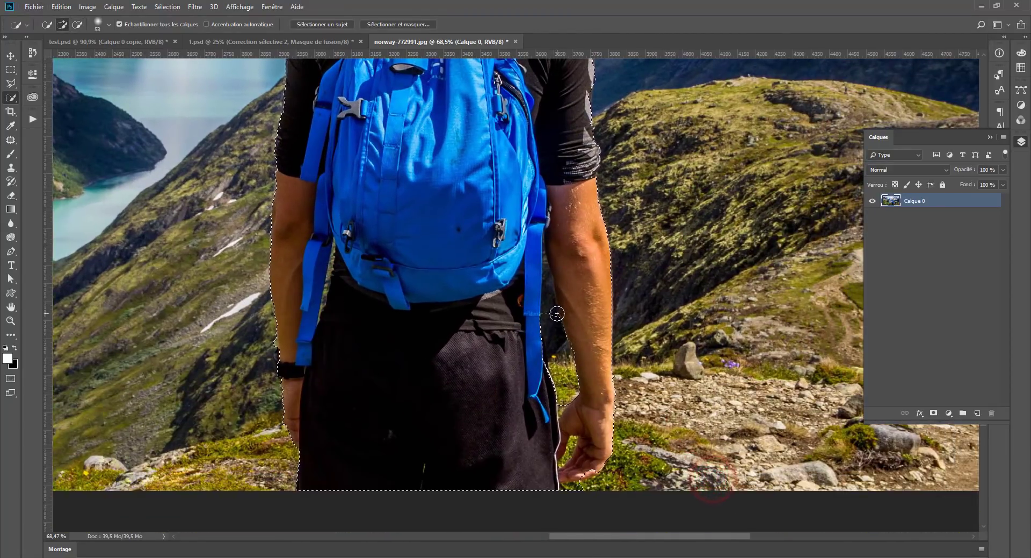
pyautogui.press('alt')
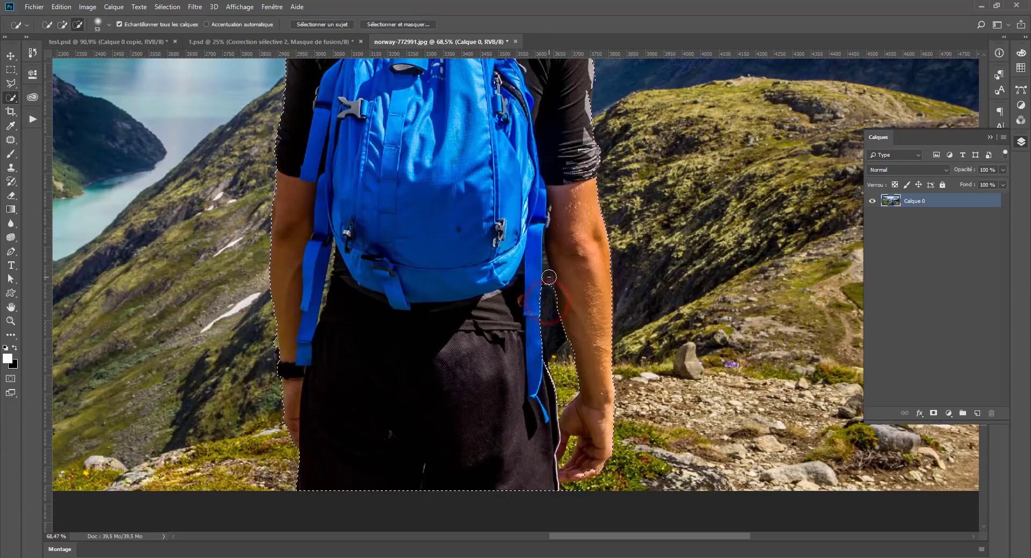
pyautogui.keyDown('alt'); pyautogui.click(546, 277); pyautogui.keyUp('alt')
pyautogui.hotkey('ctrl', 'z')
# Reduce the Quick Selection brush size to 19 px and subtract the narrow area between the strap and right forearm
pyautogui.rightClick(551, 283)
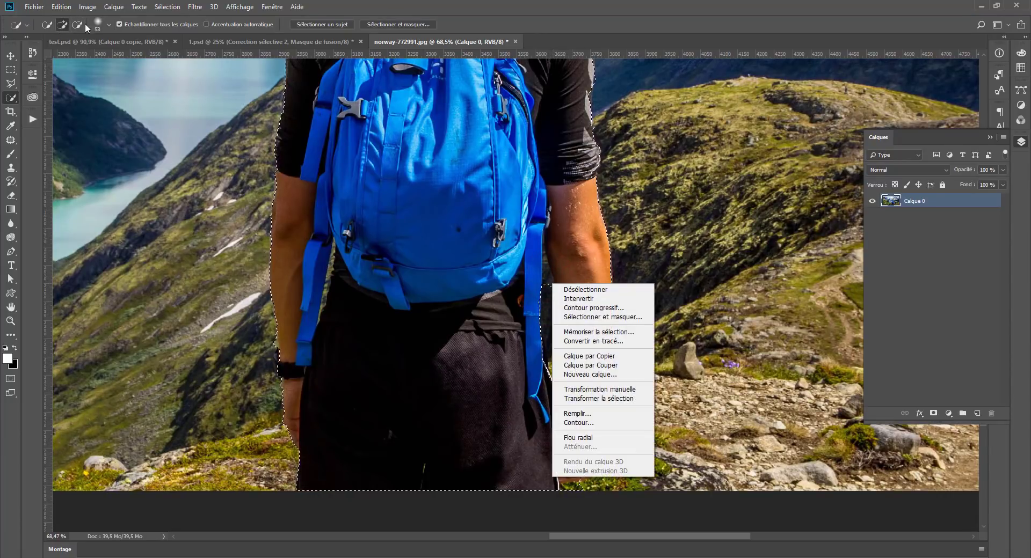
pyautogui.click(108, 23)
pyautogui.click(108, 24)
pyautogui.moveTo(62, 54); pyautogui.dragTo(59, 54)
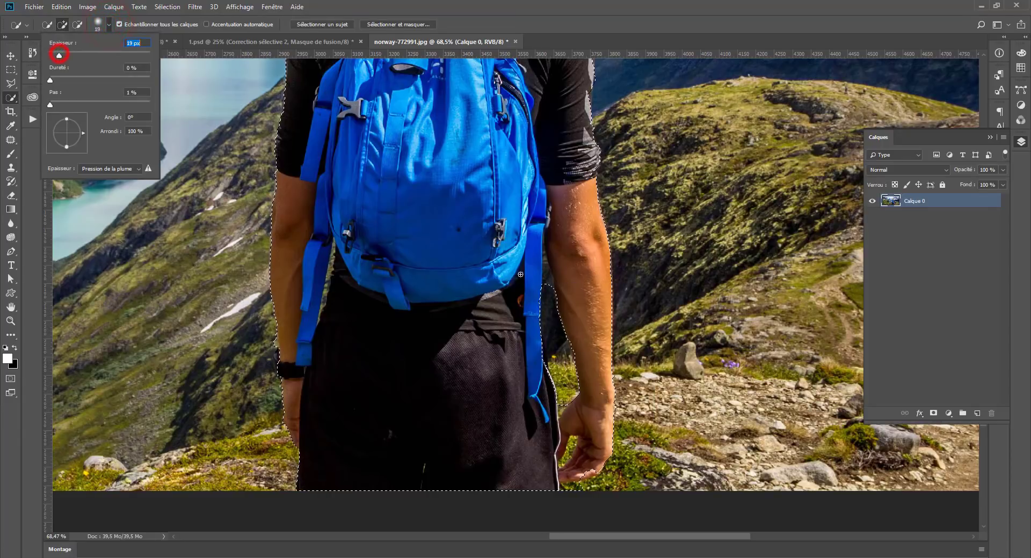
pyautogui.keyDown('alt'); pyautogui.click(543, 271); pyautogui.keyUp('alt')
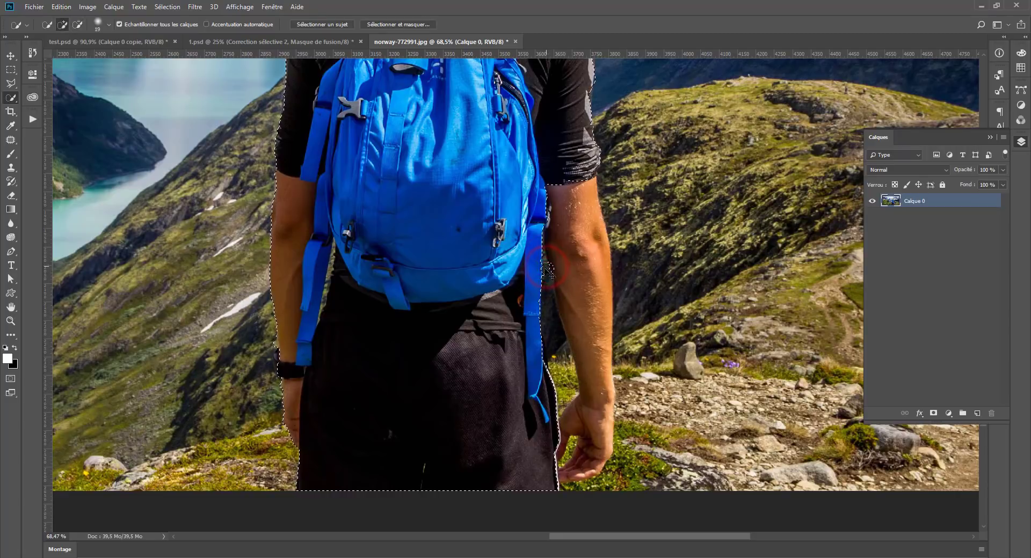
pyautogui.press('alt')
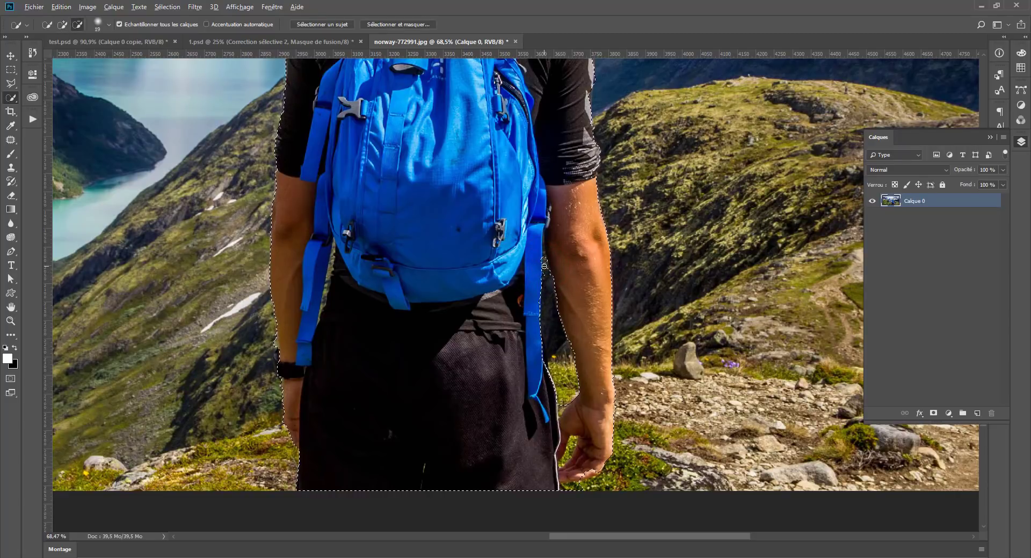
pyautogui.moveTo(545, 266); pyautogui.dragTo(549, 262)
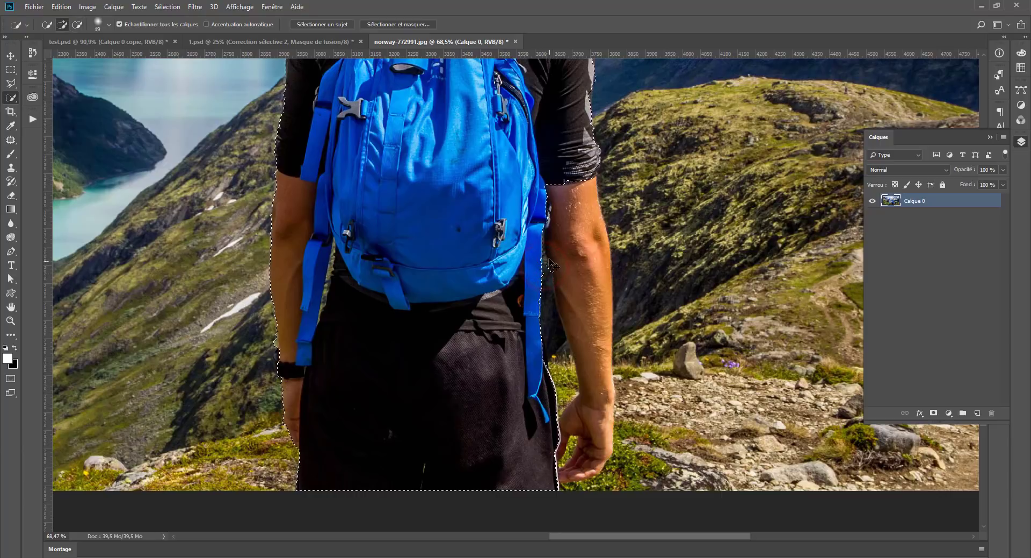
# Step back through the recent quick-selection states in the document history and restore the latest one
pyautogui.click(30, 54)
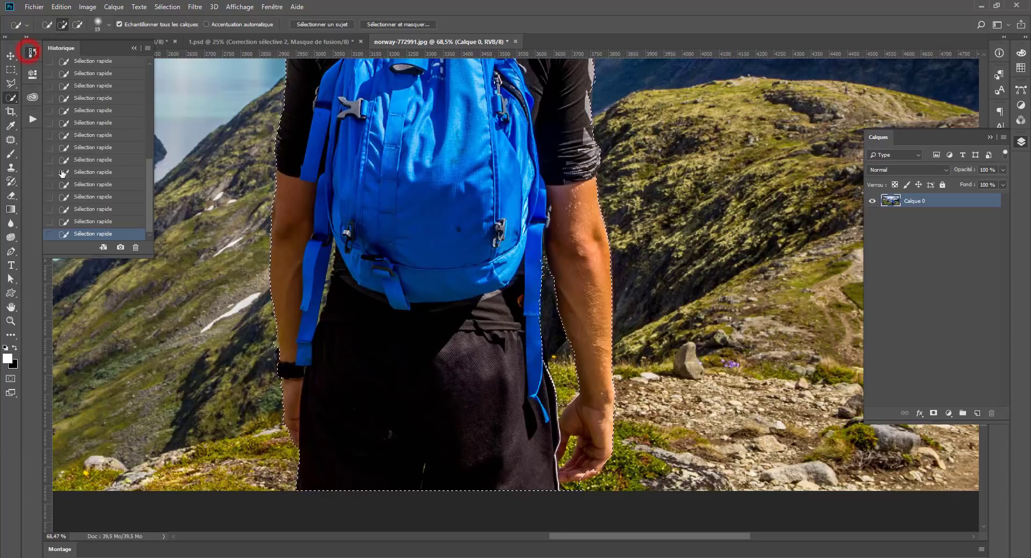
pyautogui.click(84, 218)
pyautogui.hotkey('ctrl', 'alt', 'z')
pyautogui.hotkey('ctrl', 'alt', 'z')
pyautogui.hotkey('ctrl', 'alt', 'z')
pyautogui.hotkey('ctrl', 'alt', 'z')
pyautogui.hotkey('ctrl', 'alt', 'z')
pyautogui.hotkey('ctrl', 'alt', 'z')
pyautogui.hotkey('ctrl', 'alt', 'z')
pyautogui.hotkey('ctrl', 'alt', 'z')
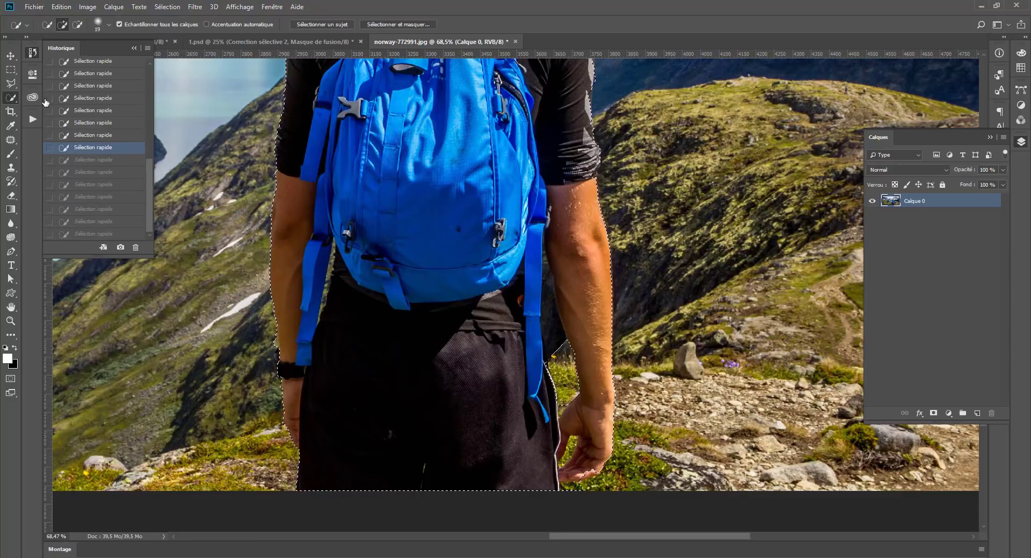
pyautogui.hotkey('ctrl', 'z')
pyautogui.hotkey('ctrl', 'z')
pyautogui.hotkey('ctrl', 'z')
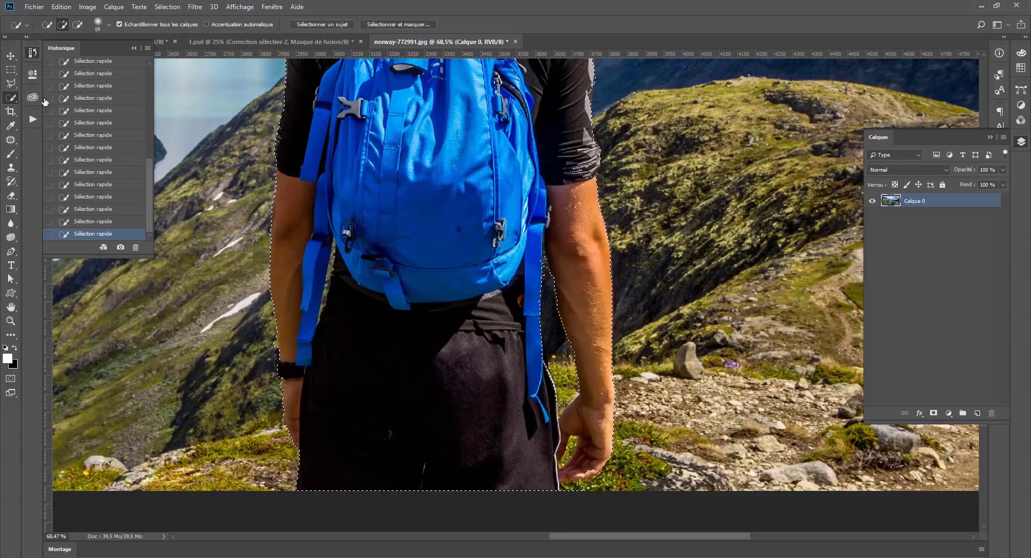
pyautogui.hotkey('ctrl', 'z')
pyautogui.hotkey('ctrl', 'z')
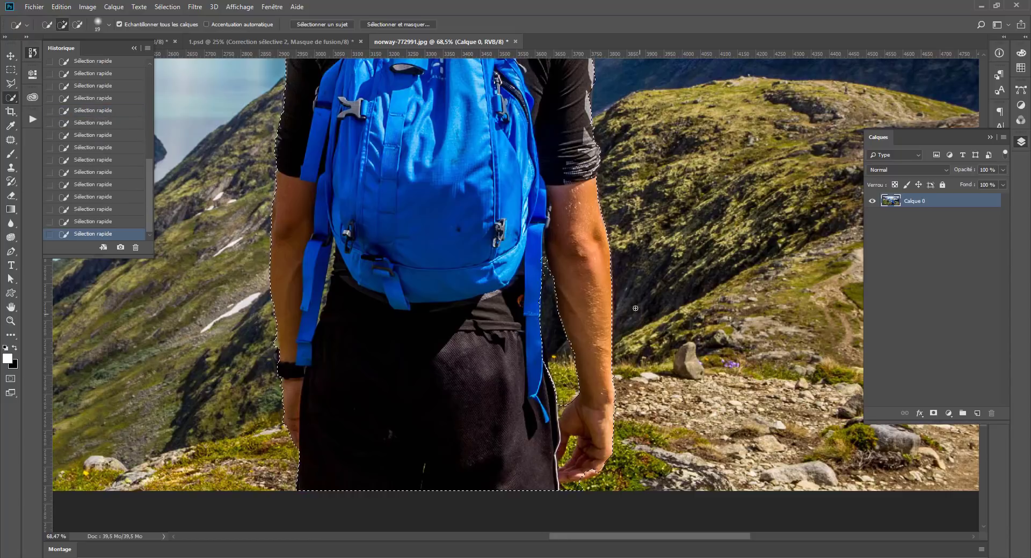
# Subtract the remaining background beside the strap, the trouser edge and the right hand's fingers from the selection
pyautogui.keyDown('alt'); pyautogui.click(544, 266); pyautogui.keyUp('alt')
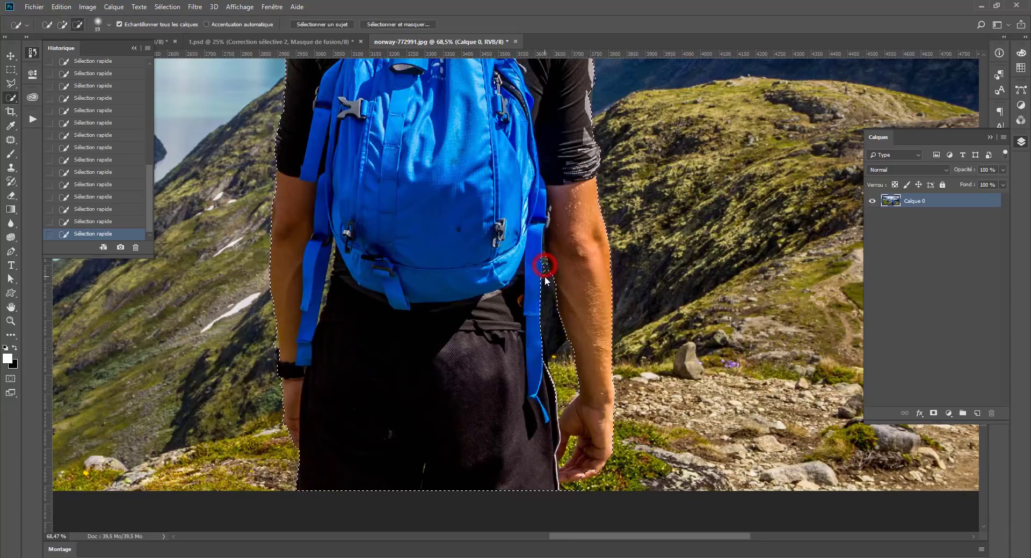
pyautogui.scroll(1, 577, 518)
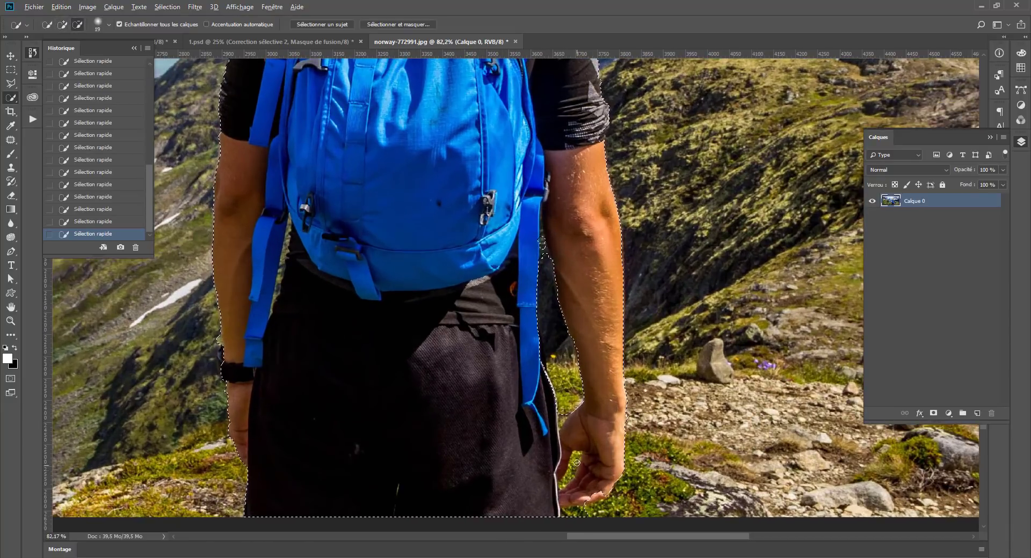
pyautogui.keyDown('alt'); pyautogui.click(560, 416); pyautogui.keyUp('alt')
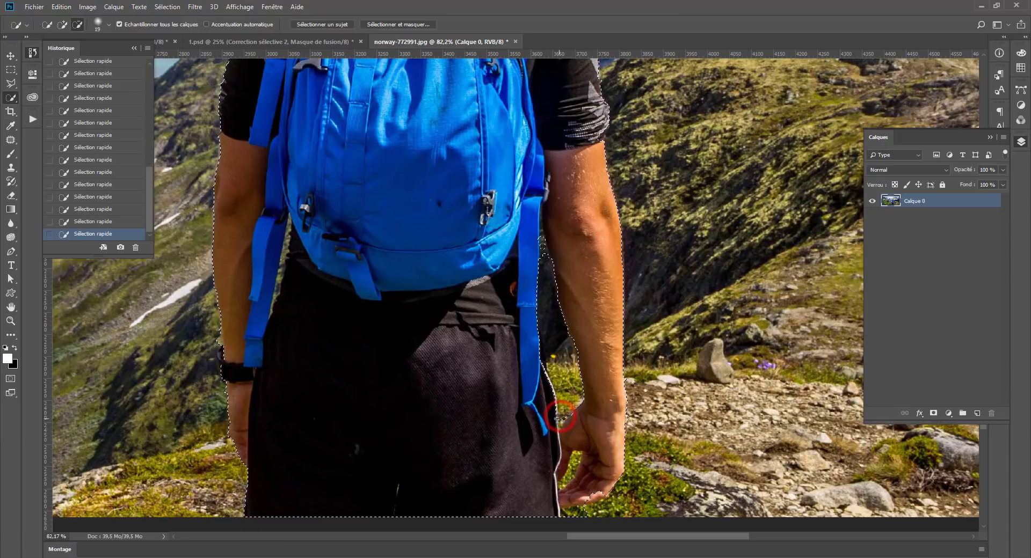
pyautogui.keyDown('alt'); pyautogui.click(558, 422); pyautogui.keyUp('alt')
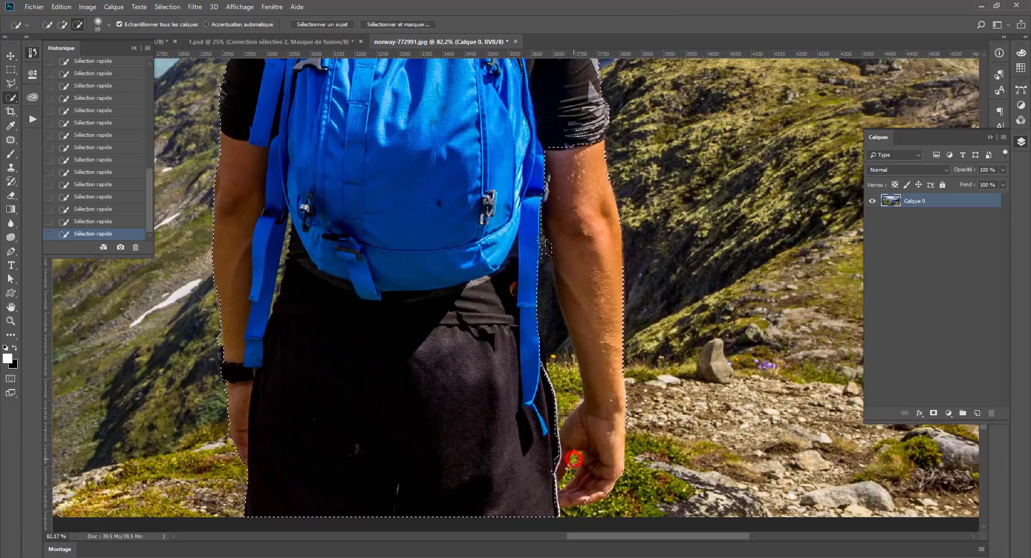
pyautogui.keyDown('alt'); pyautogui.click(573, 460); pyautogui.keyUp('alt')
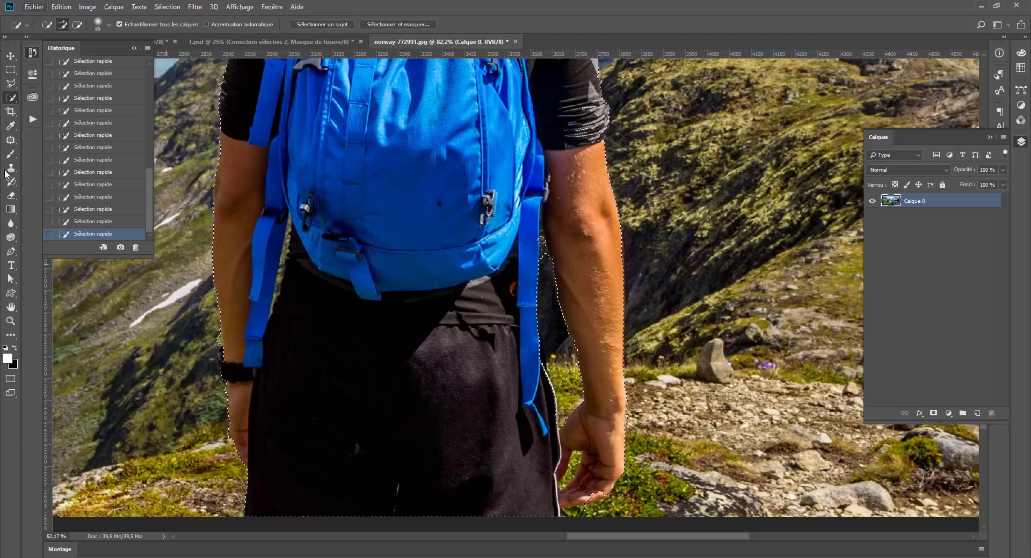
# Subtract the small background patch between the right hand's fingers and the trousers from the selection with the Polygonal Lasso
pyautogui.click(11, 83)
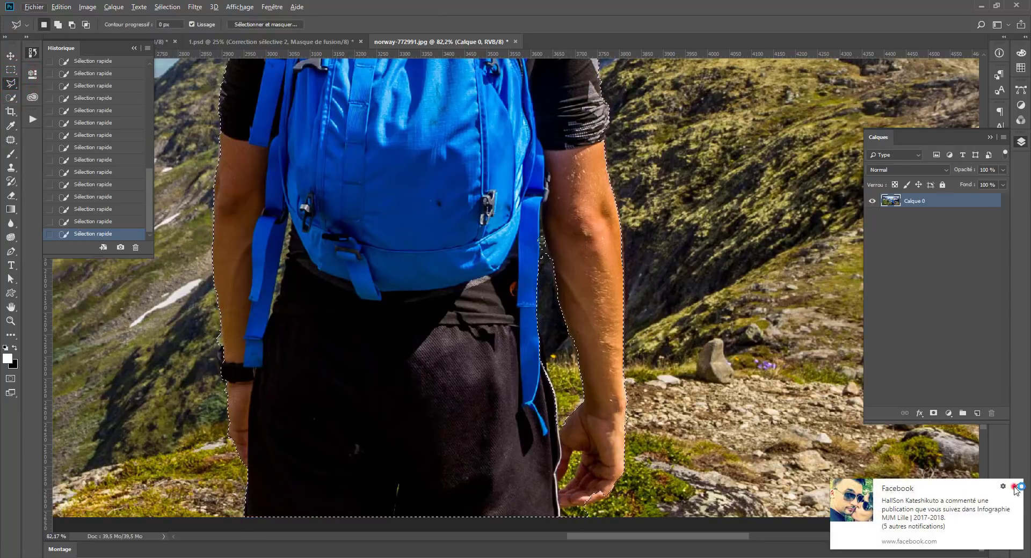
pyautogui.click(1015, 486)
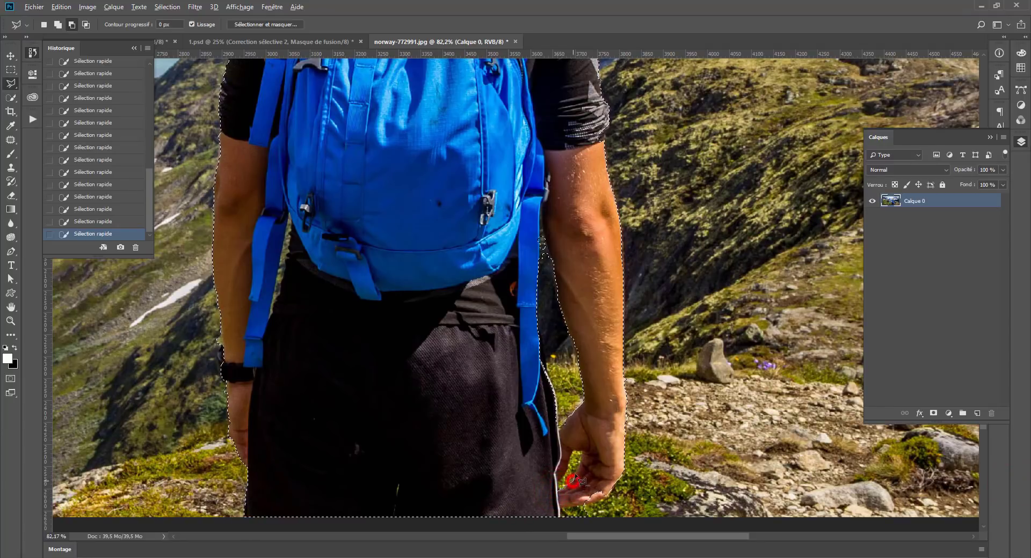
pyautogui.click(579, 453)
pyautogui.click(574, 451)
pyautogui.click(568, 461)
pyautogui.click(560, 479)
pyautogui.doubleClick(560, 479)
pyautogui.scroll(-5, 555, 438)
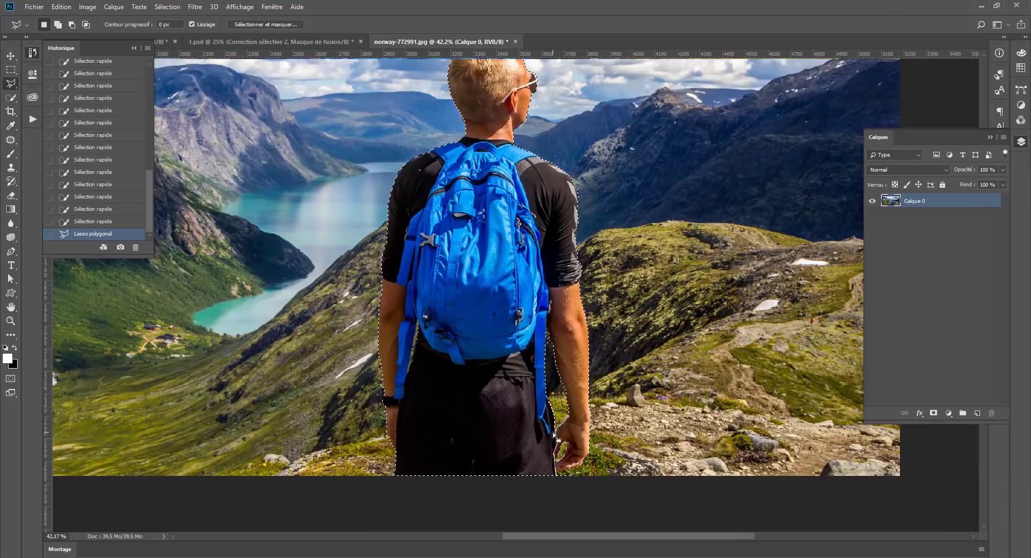
# Try copying the selected hiker to a new layer, check the cut-out with the original photo hidden, and undo the copy
pyautogui.scroll(-3, 556, 438)
pyautogui.scroll(2, 662, 356)
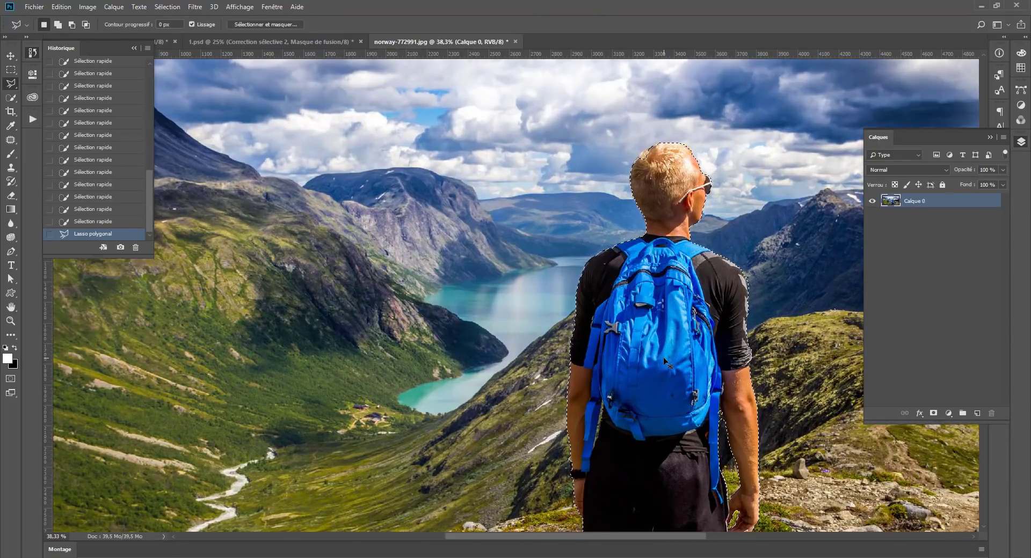
pyautogui.hotkey('ctrl', 'j')
pyautogui.click(872, 215)
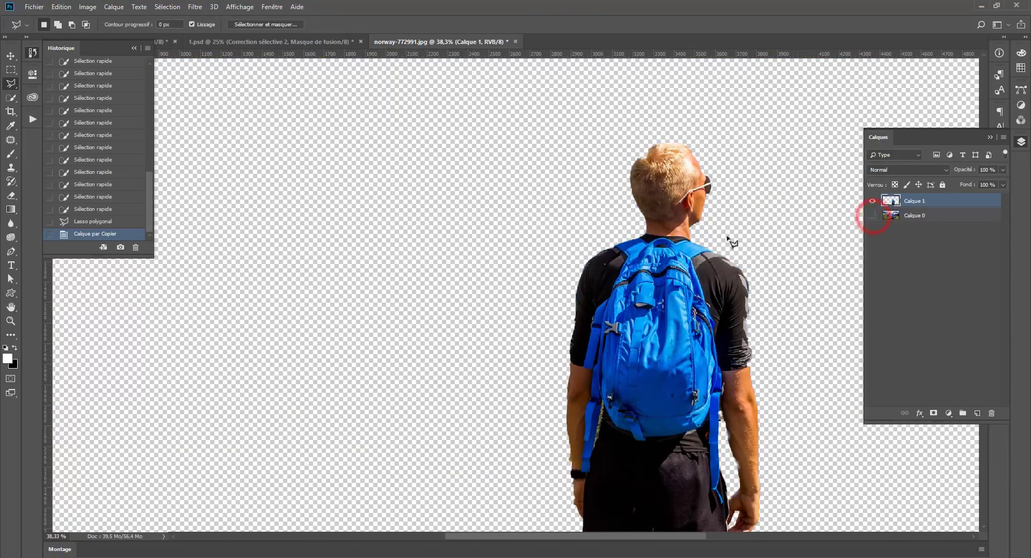
pyautogui.scroll(-1, 732, 242)
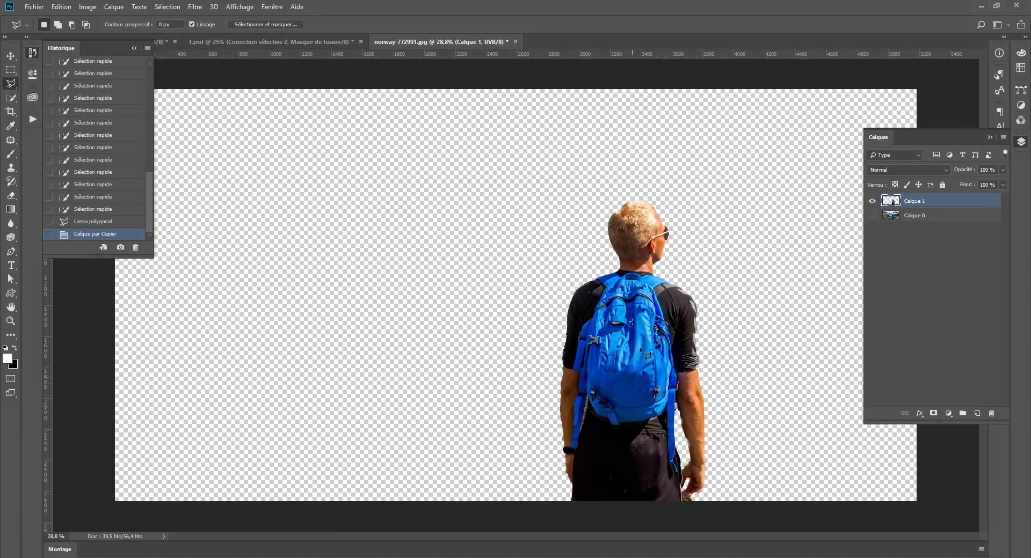
pyautogui.scroll(1, 568, 296)
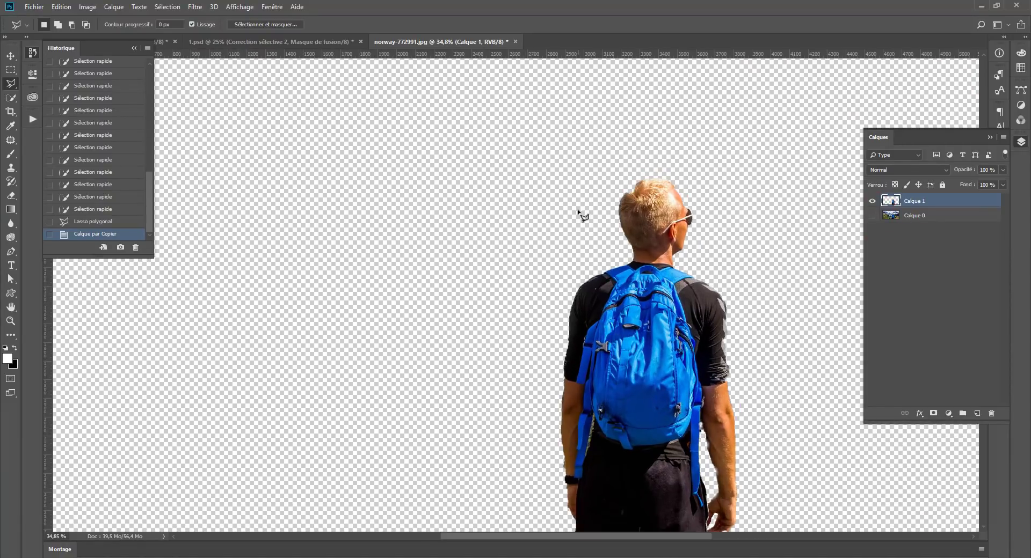
pyautogui.click(872, 215)
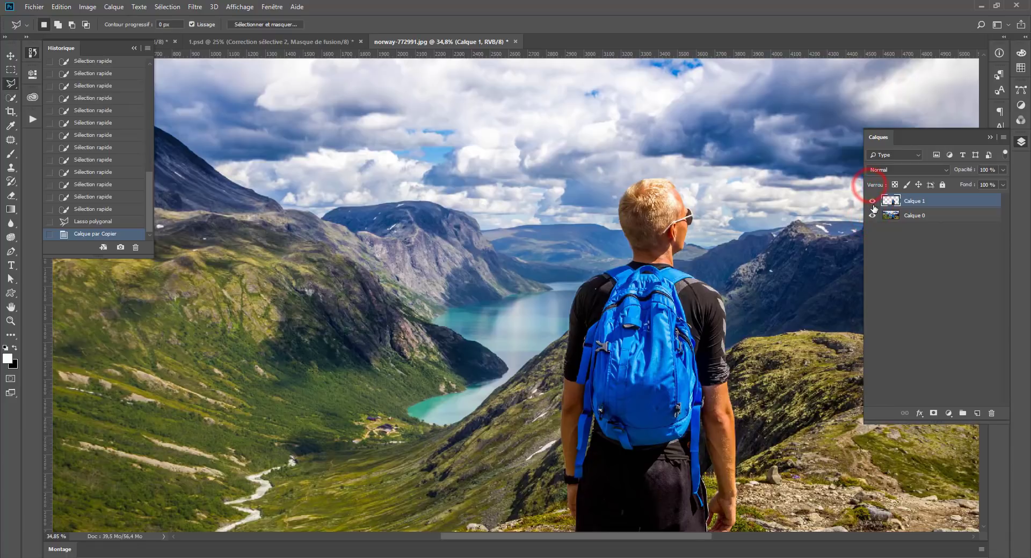
pyautogui.click(871, 201)
pyautogui.hotkey('ctrl', 'z')
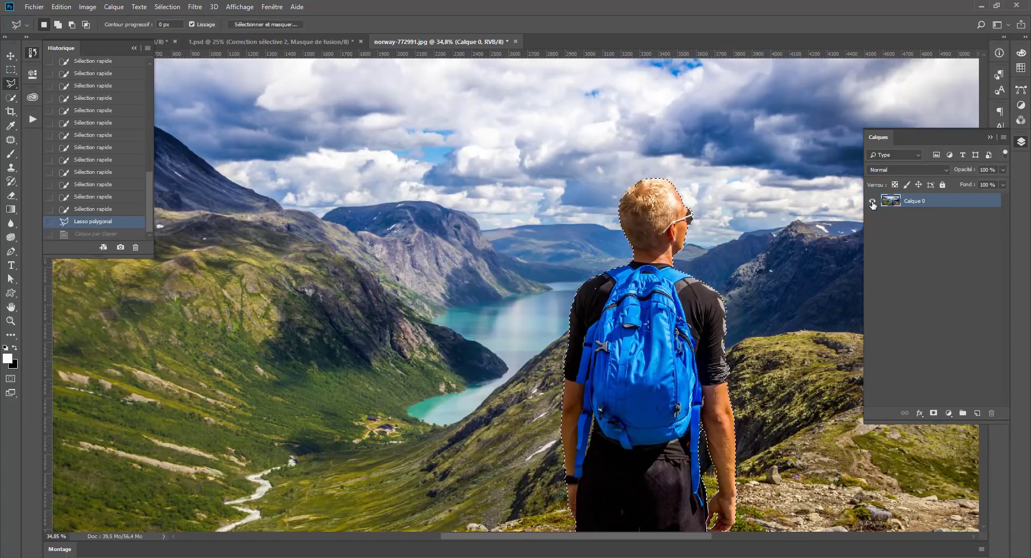
# Add the missing hair along the upper-left edge of the hiker's head to the selection with the Quick Selection tool
pyautogui.scroll(2, 626, 195)
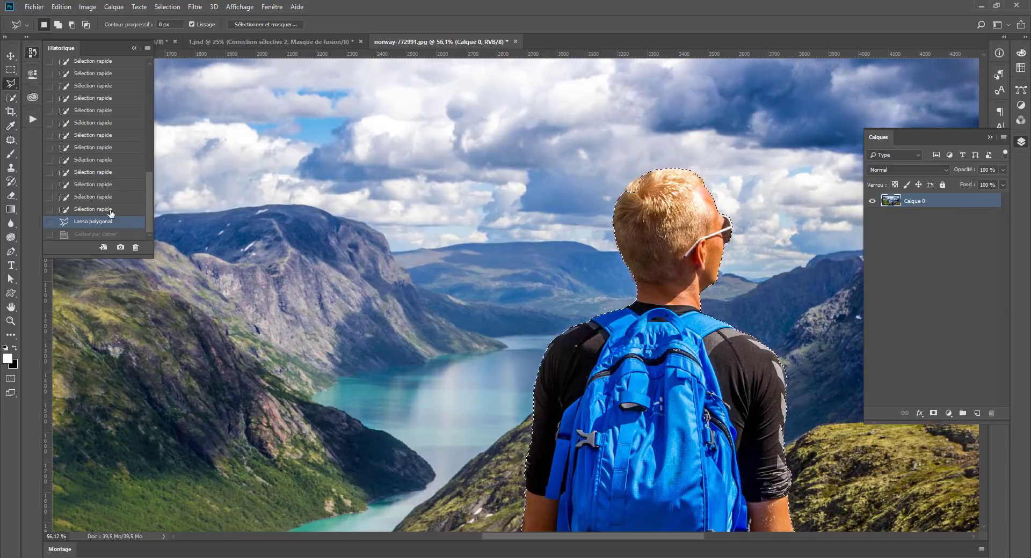
pyautogui.click(10, 98)
pyautogui.click(636, 185)
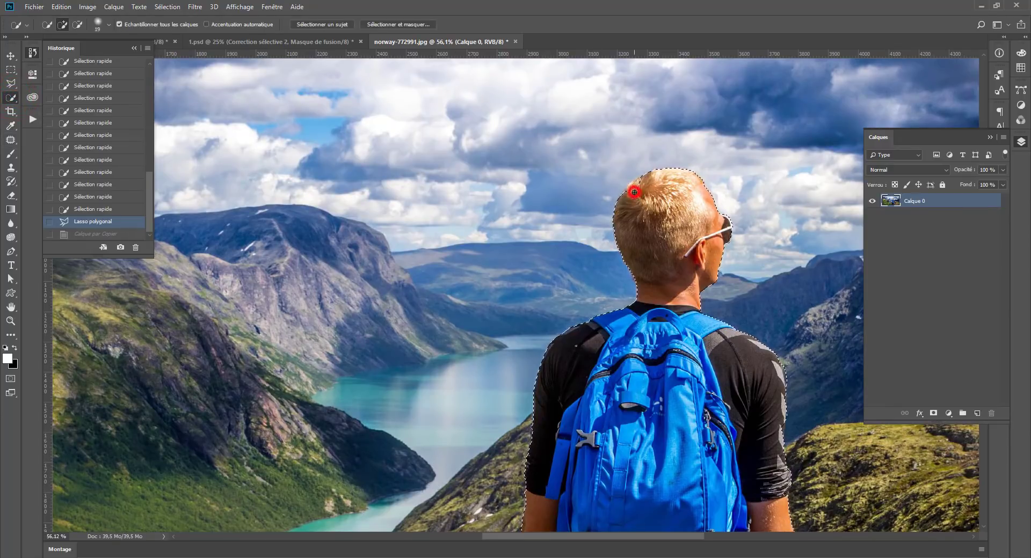
pyautogui.click(637, 181)
pyautogui.click(622, 184)
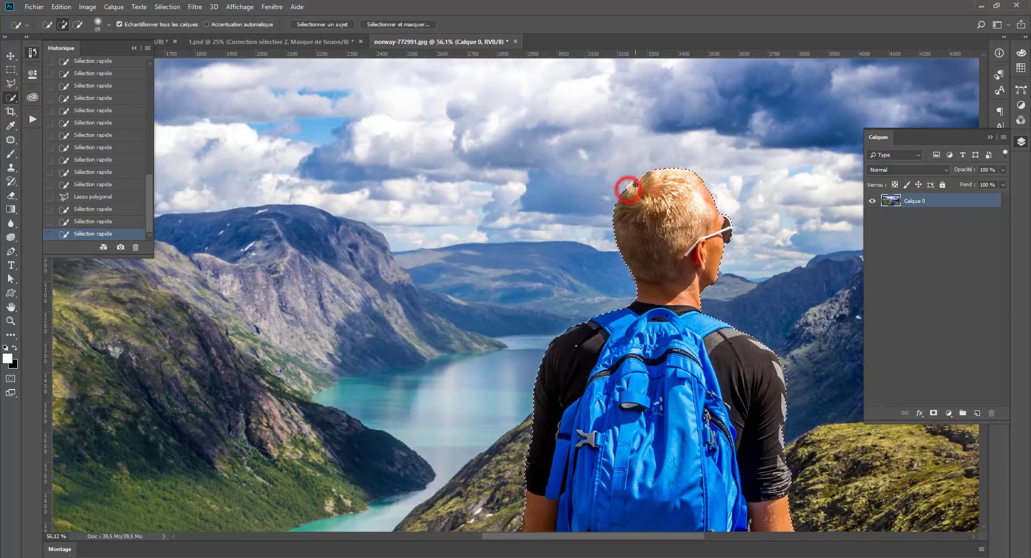
pyautogui.click(634, 182)
pyautogui.click(637, 182)
pyautogui.click(638, 182)
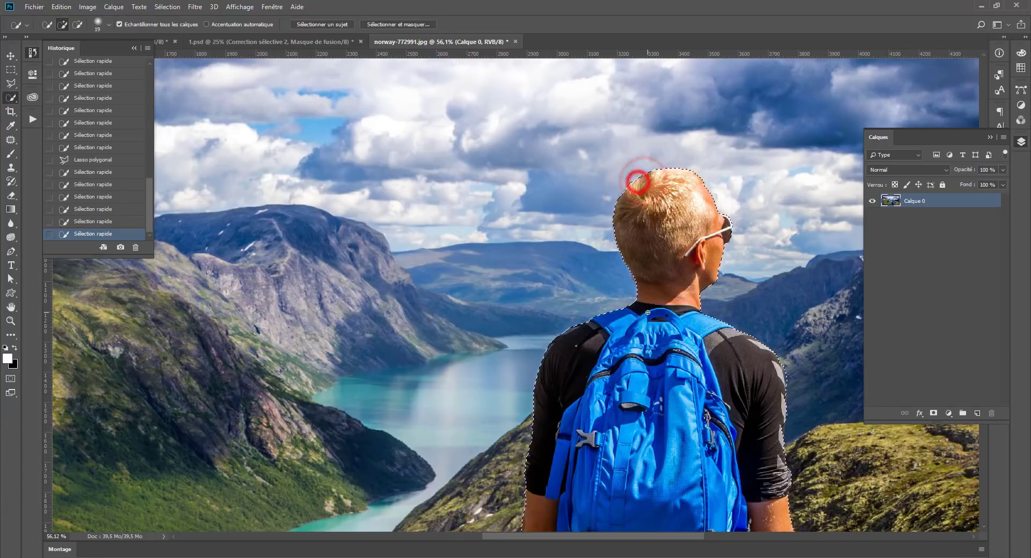
# Copy the selected hiker to a new layer and check the cut-out by toggling the visibility of both layers
pyautogui.hotkey('ctrl', '0')
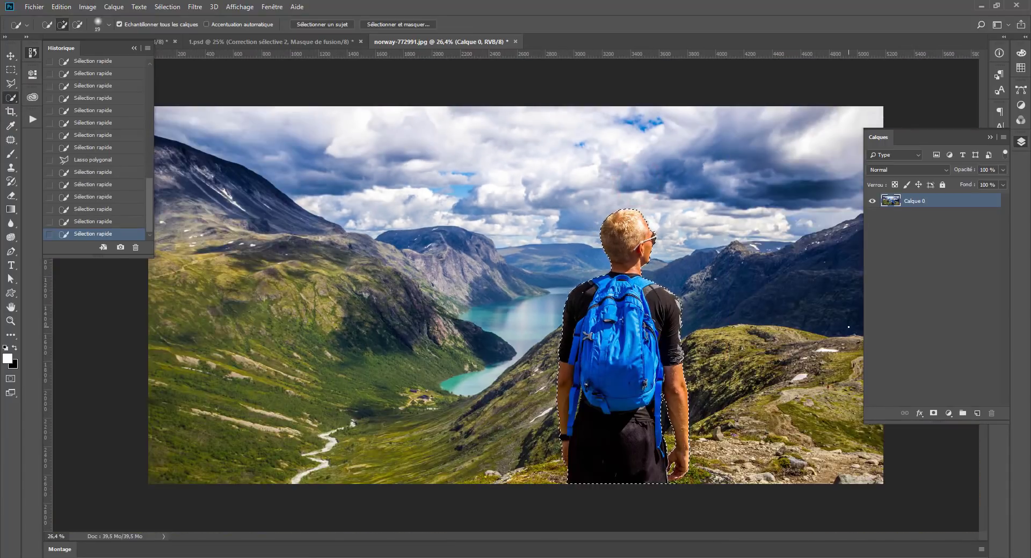
pyautogui.hotkey('ctrl', 'j')
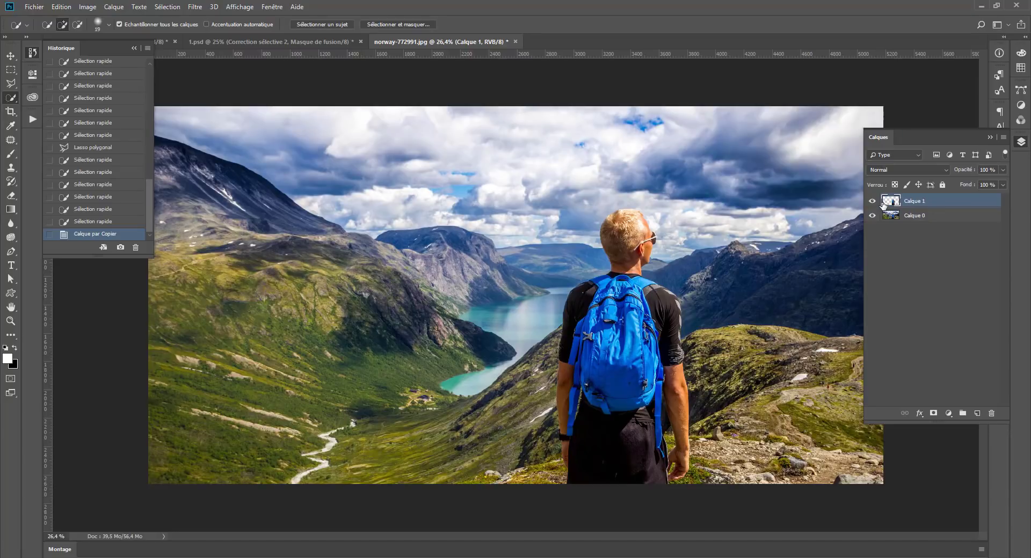
pyautogui.click(872, 215)
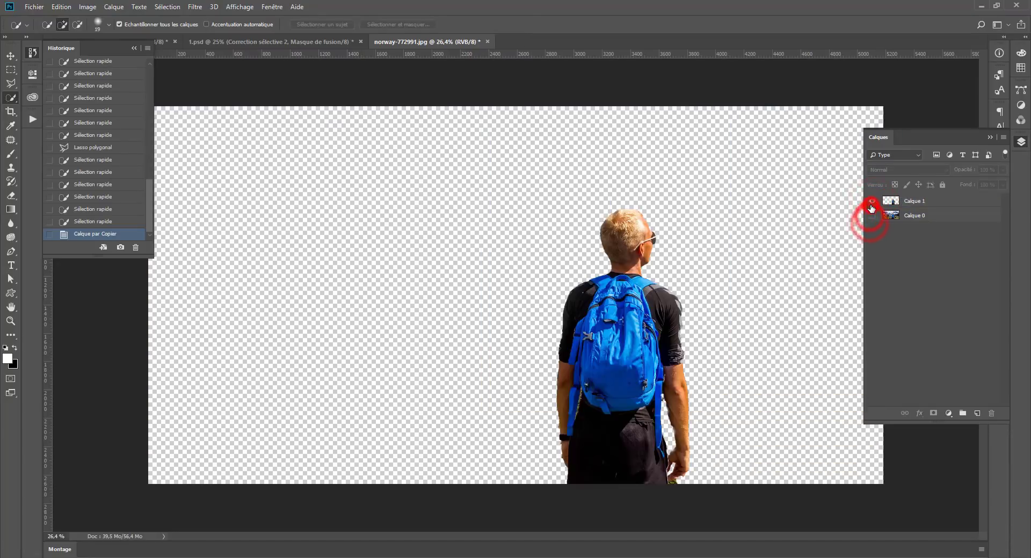
pyautogui.click(871, 201)
pyautogui.click(871, 202)
pyautogui.click(872, 215)
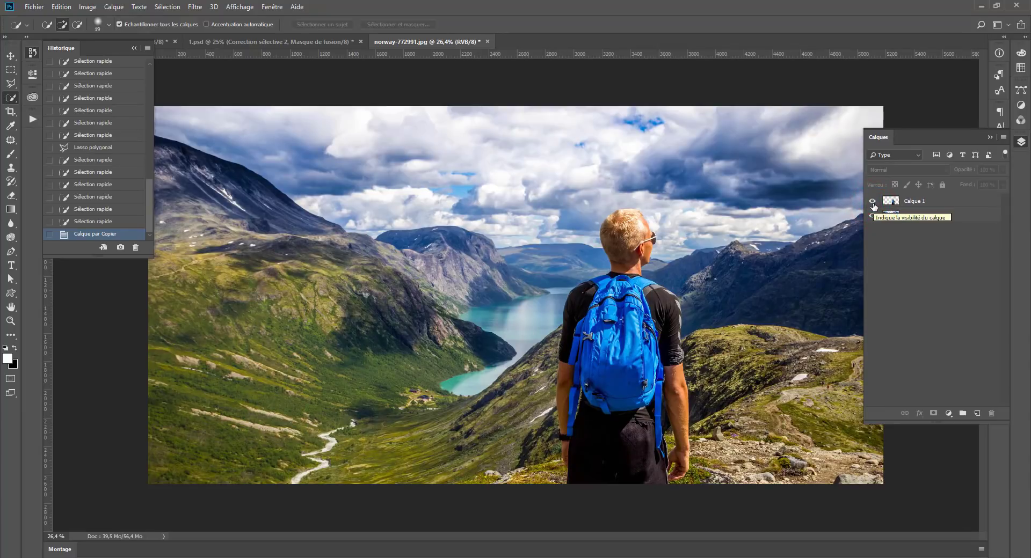
# Load the hiker's outline from Calque 1 as a selection, make Calque 0 active and expand the selection by 30 pixels
pyautogui.keyDown('ctrl'); pyautogui.click(890, 201); pyautogui.keyUp('ctrl')
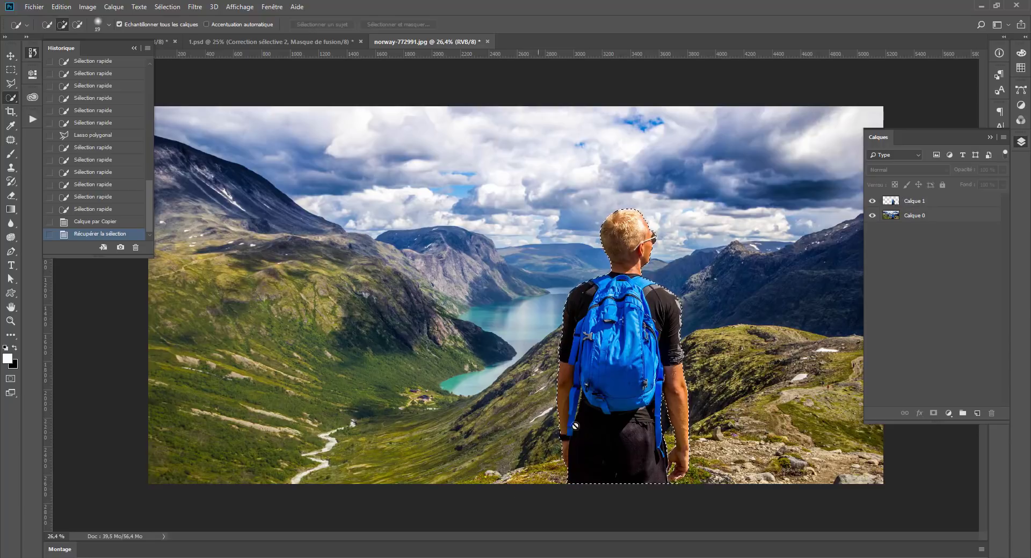
pyautogui.click(932, 215)
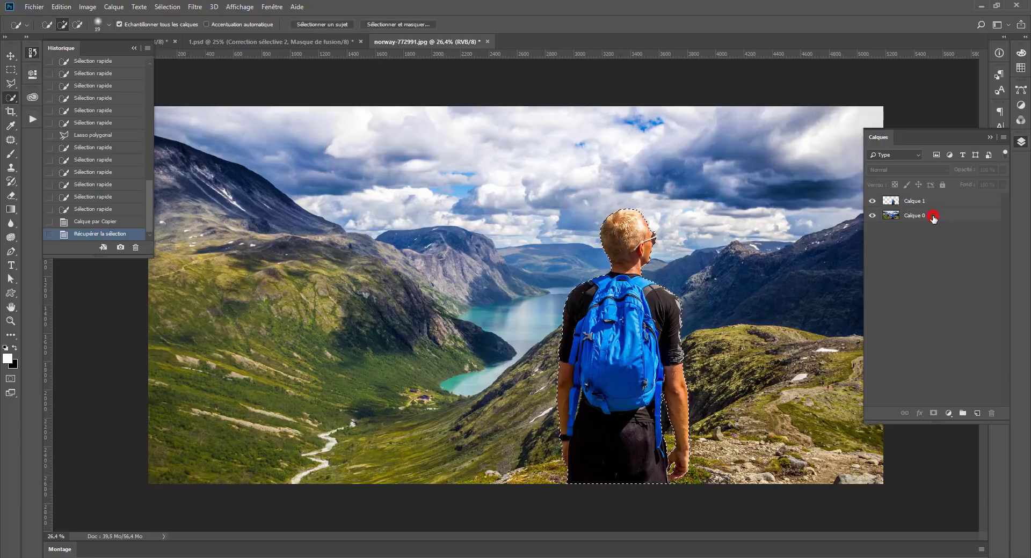
pyautogui.click(172, 8)
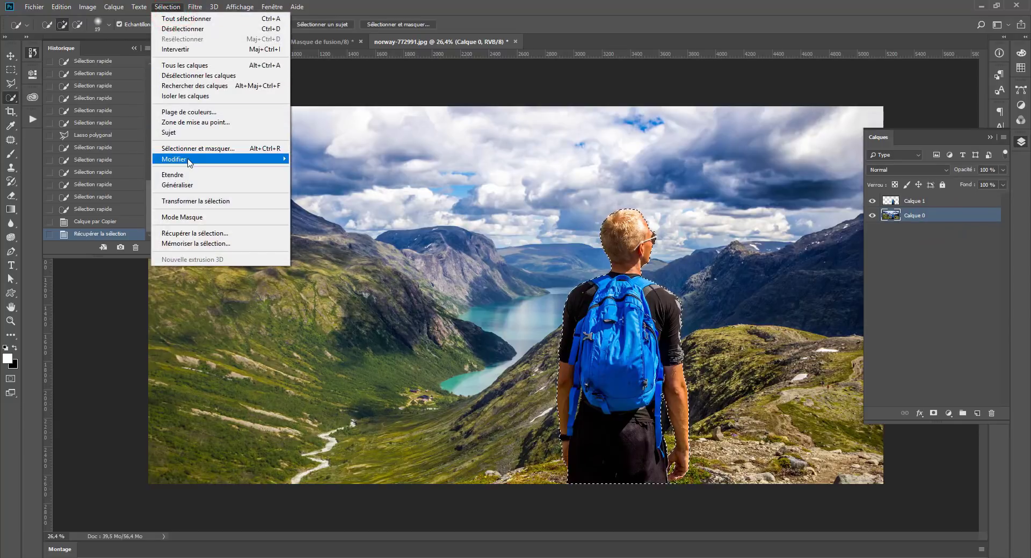
pyautogui.moveTo(180, 161)
pyautogui.click(73, 183)
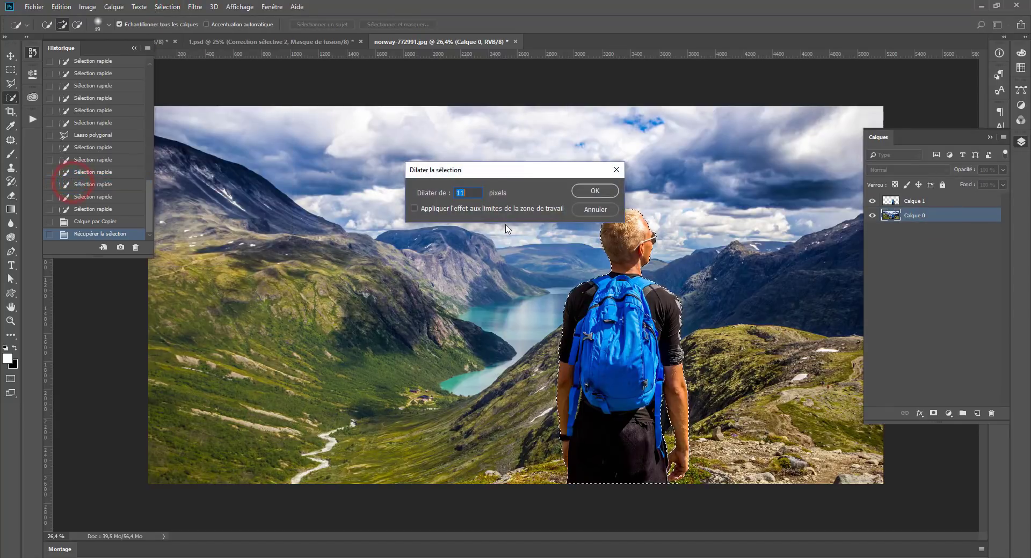
pyautogui.write('3')
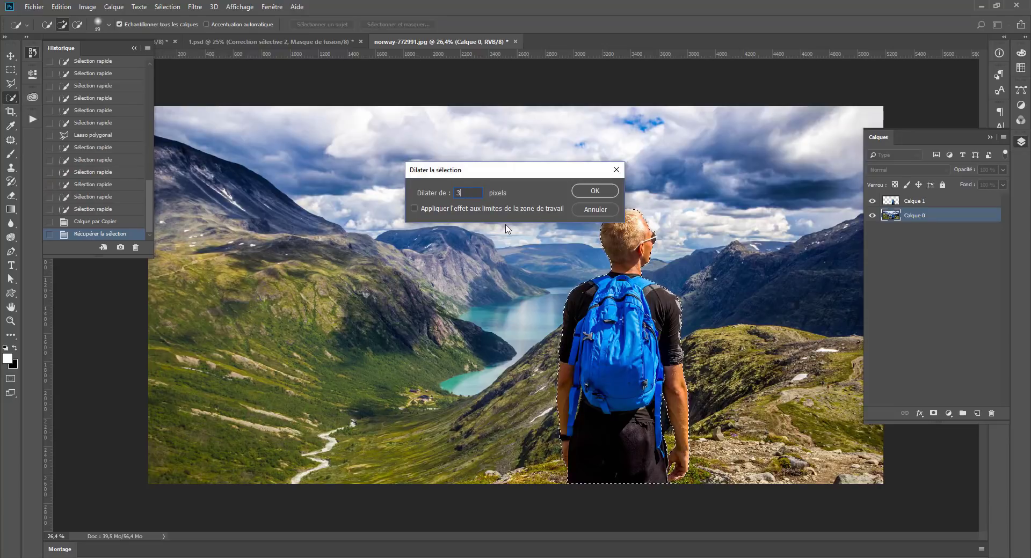
pyautogui.write('30')
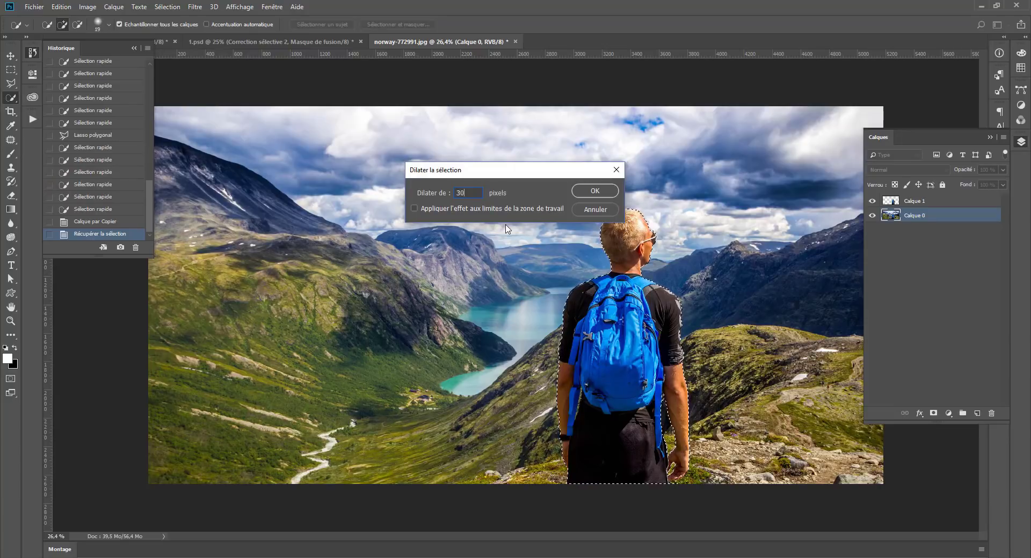
pyautogui.press('Return')
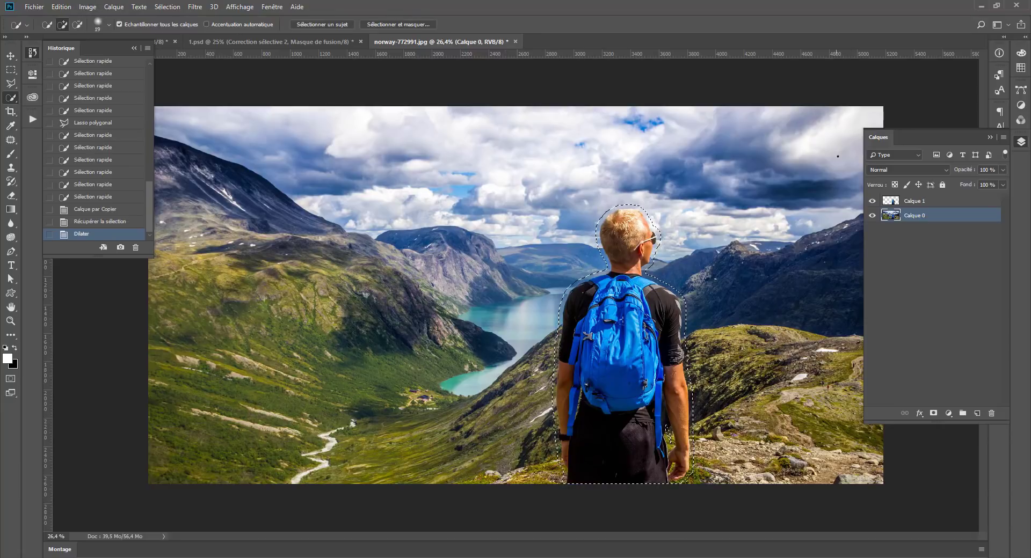
# Fill the expanded hiker area on Calque 0 using Content-Aware and clear the selection
pyautogui.click(89, 7)
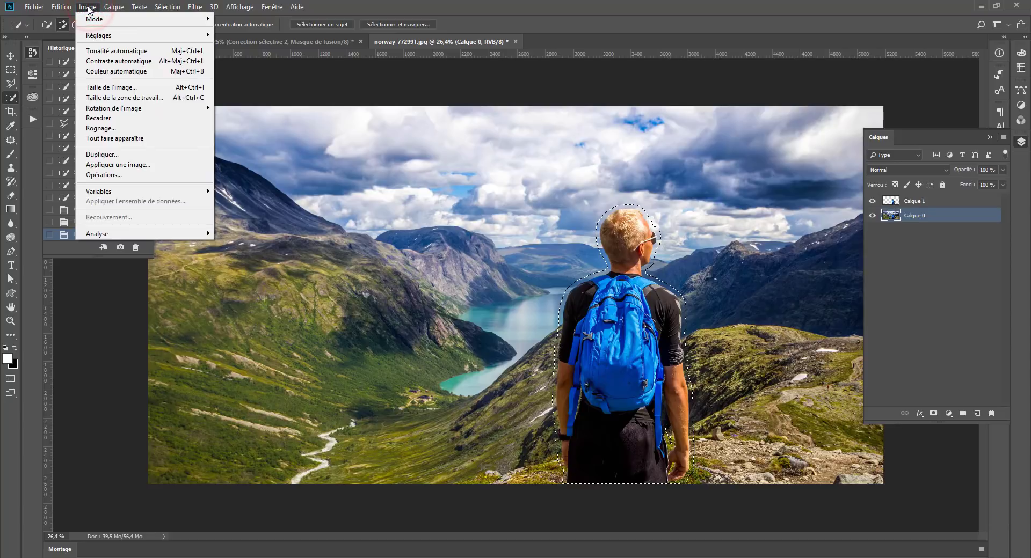
pyautogui.moveTo(63, 5)
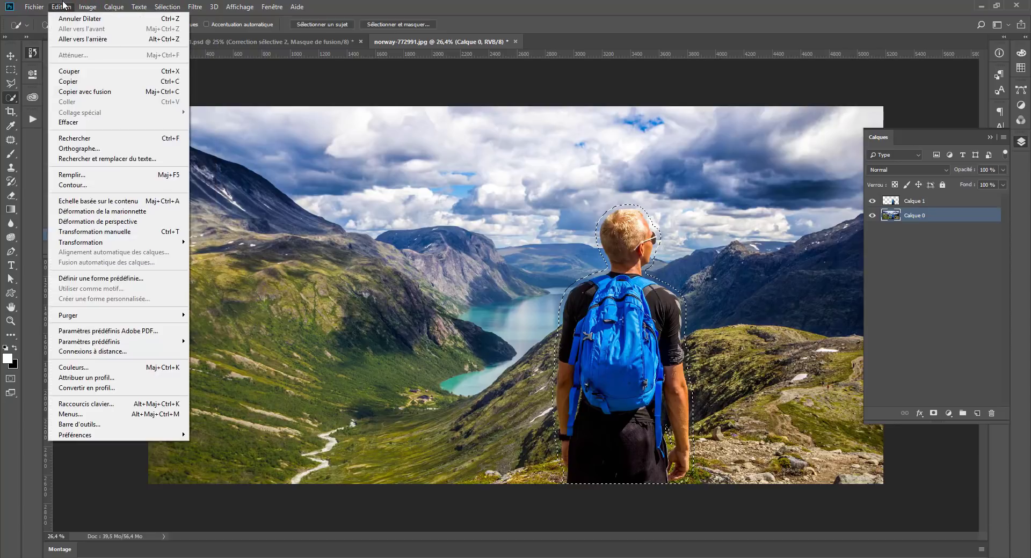
pyautogui.click(73, 176)
pyautogui.click(518, 165)
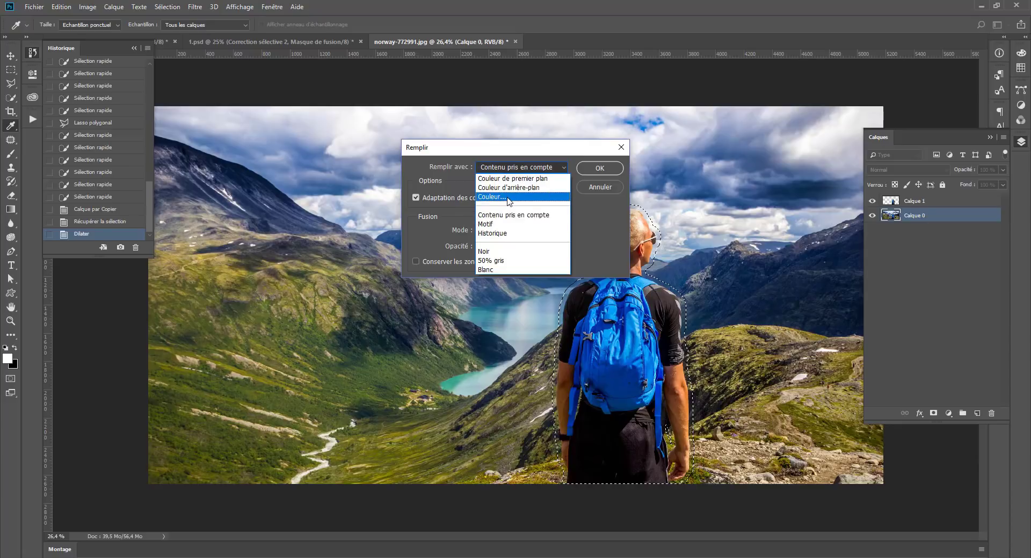
pyautogui.click(490, 214)
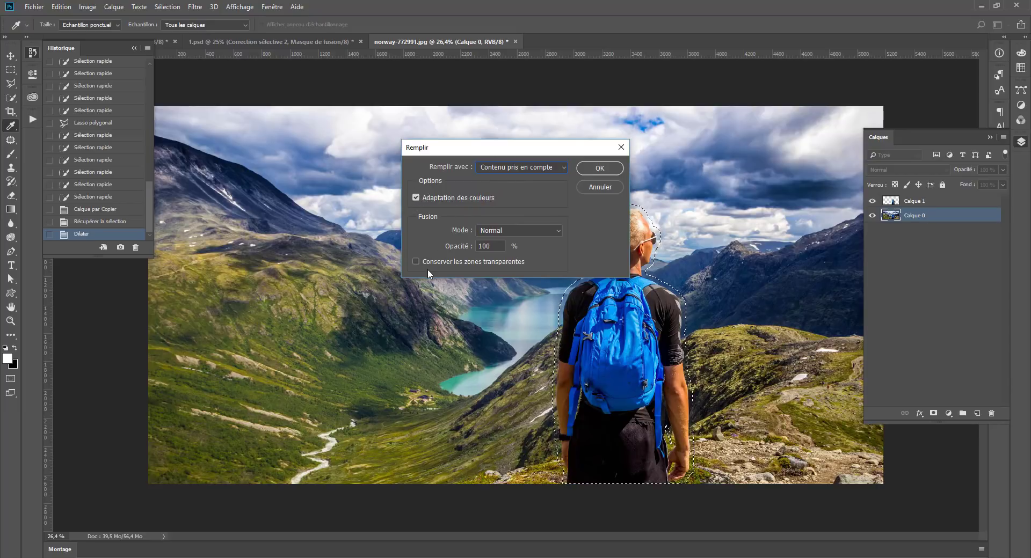
pyautogui.moveTo(445, 157); pyautogui.dragTo(338, 129)
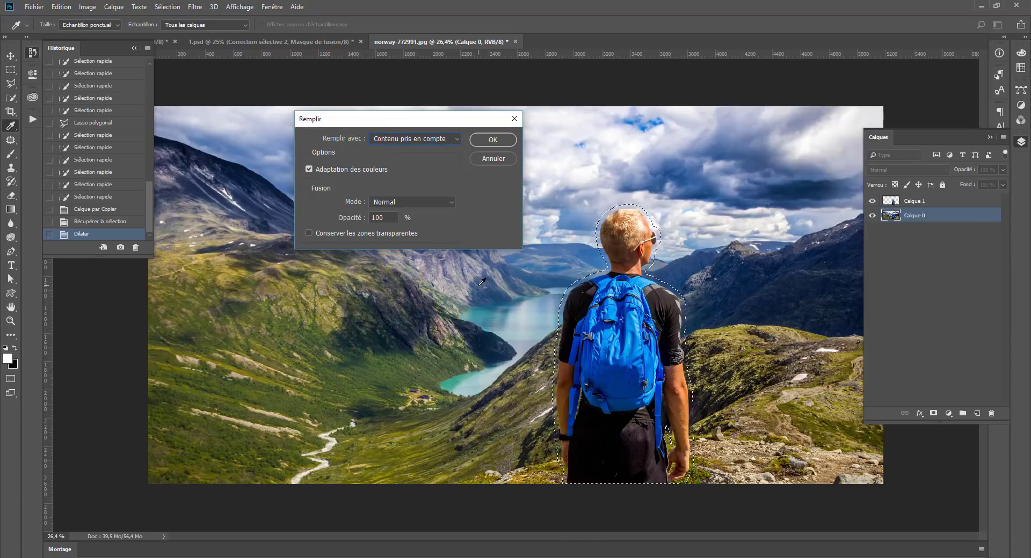
pyautogui.click(492, 141)
pyautogui.press('w')
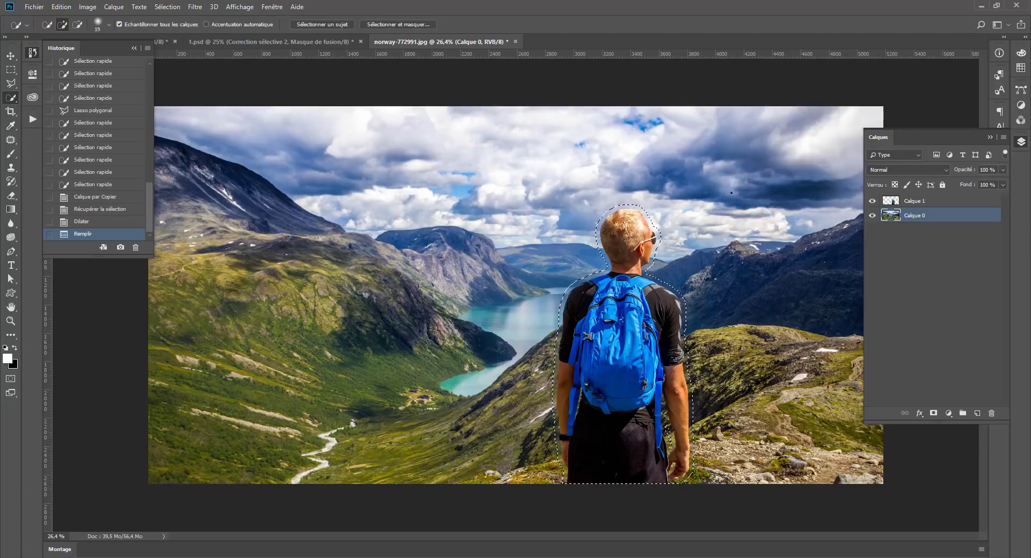
pyautogui.click(9, 70)
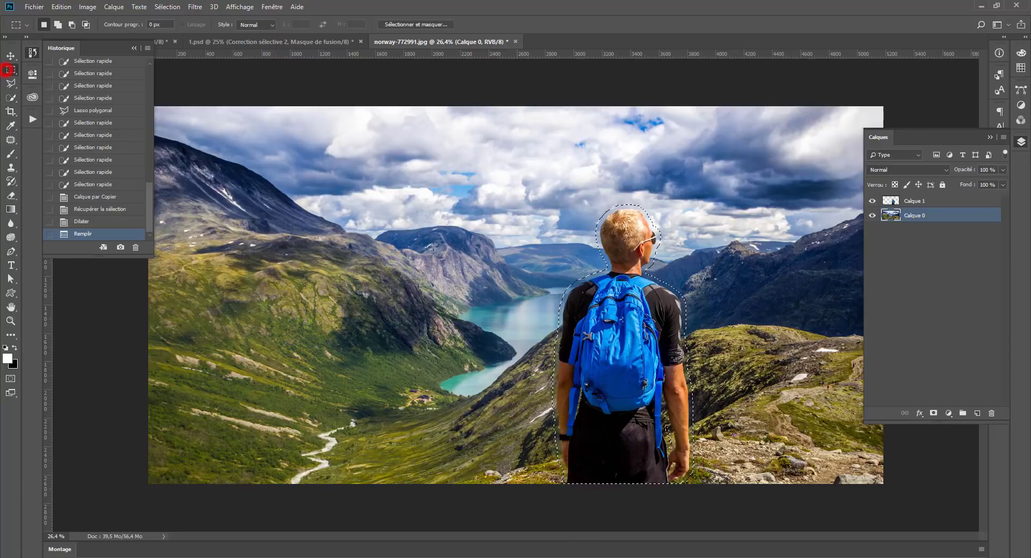
pyautogui.click(445, 250)
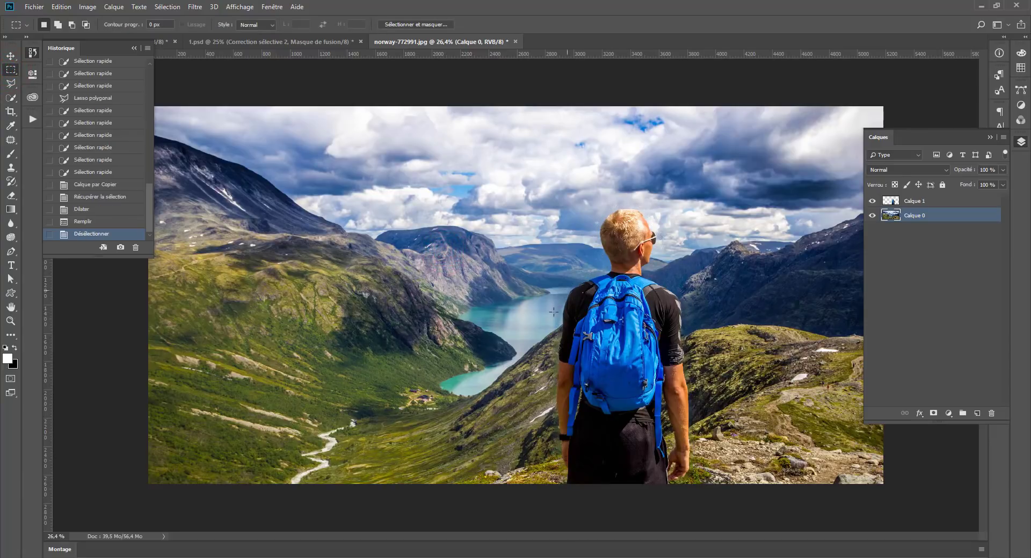
# Toggle the hiker layer Calque 1 to examine the filled background on Calque 0, leaving the hiker layer hidden
pyautogui.click(872, 200)
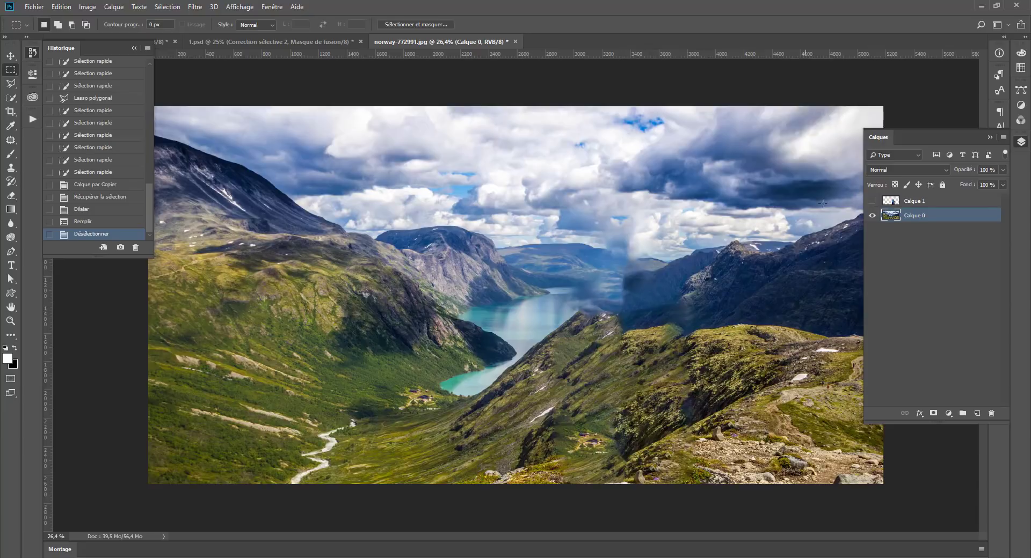
pyautogui.click(872, 202)
pyautogui.click(872, 202)
pyautogui.click(872, 202)
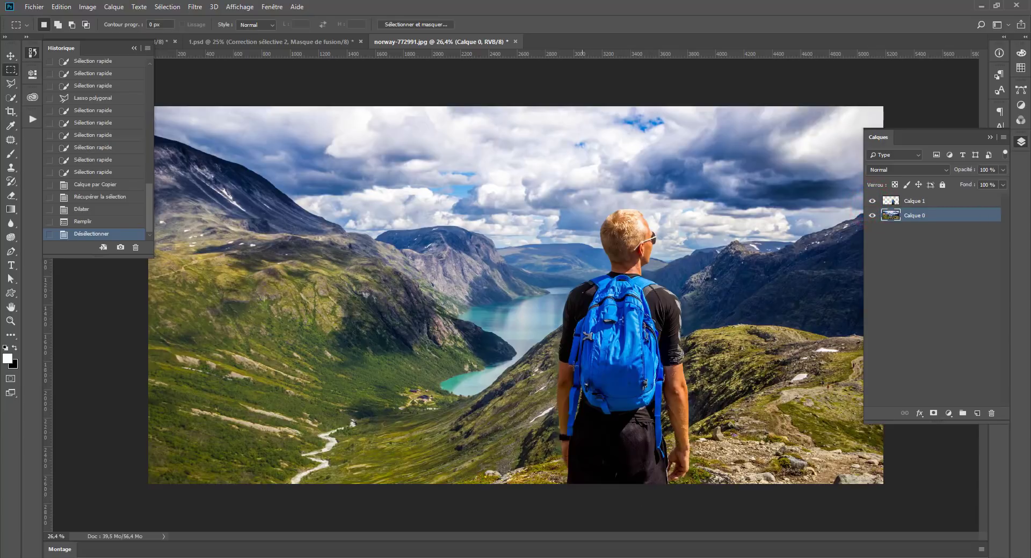
pyautogui.click(872, 201)
pyautogui.click(871, 201)
pyautogui.click(872, 201)
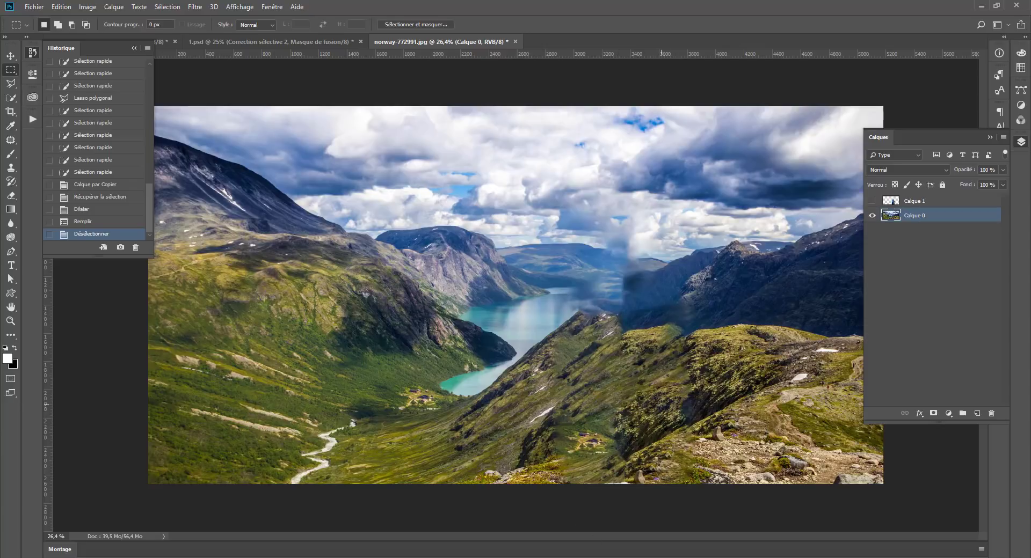
# Fit the whole image in view and make the hiker layer Calque 1 visible again
pyautogui.hotkey('ctrl', '-')
pyautogui.hotkey('ctrl', '0')
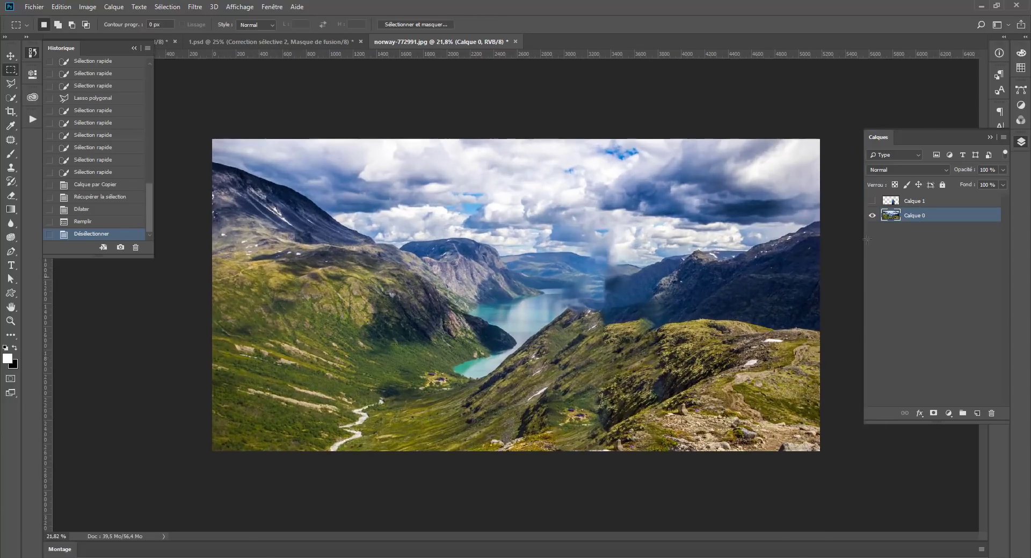
pyautogui.click(872, 201)
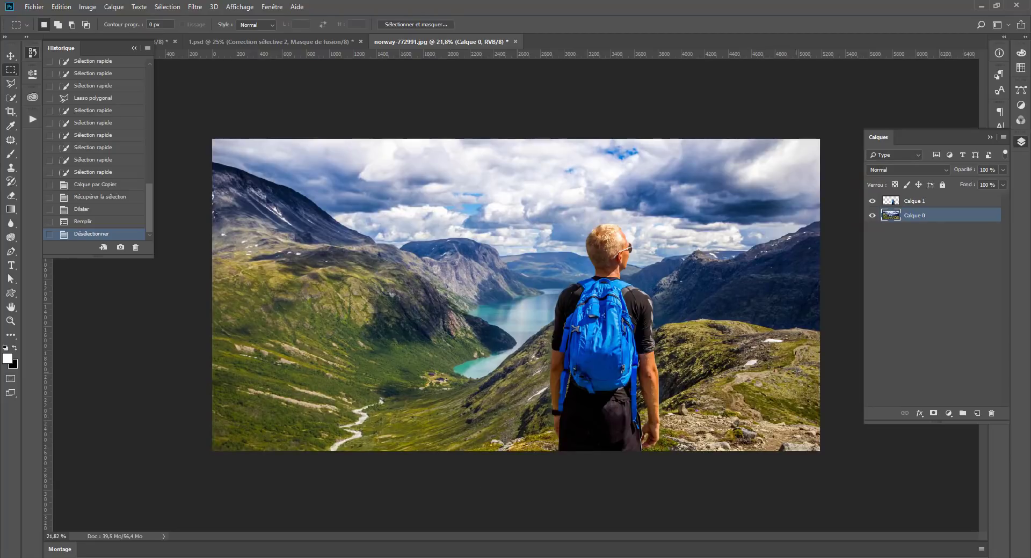
# Try converting the background layer Calque 0 to a smart object, and undo the conversion
pyautogui.rightClick(940, 218)
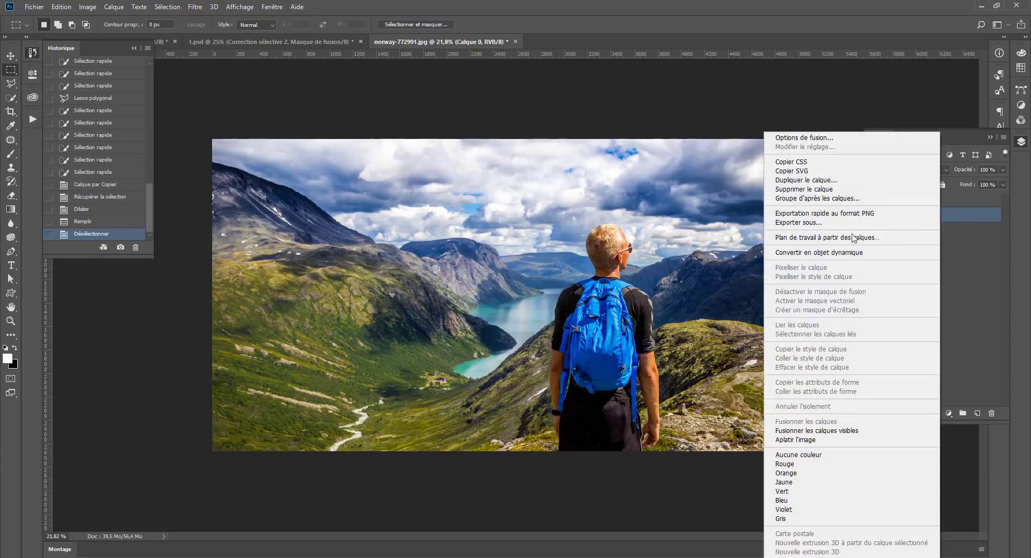
pyautogui.click(820, 252)
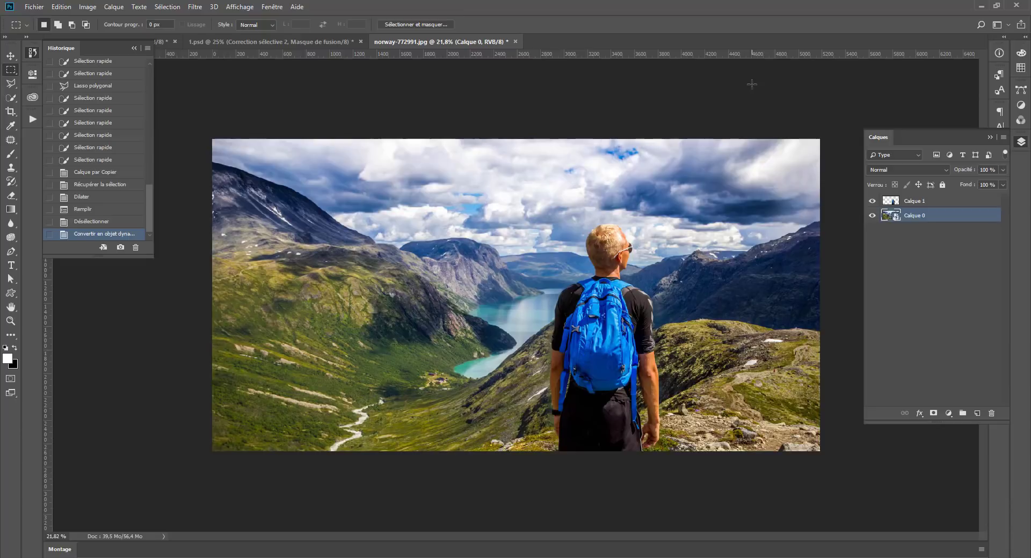
pyautogui.hotkey('ctrl', 'z')
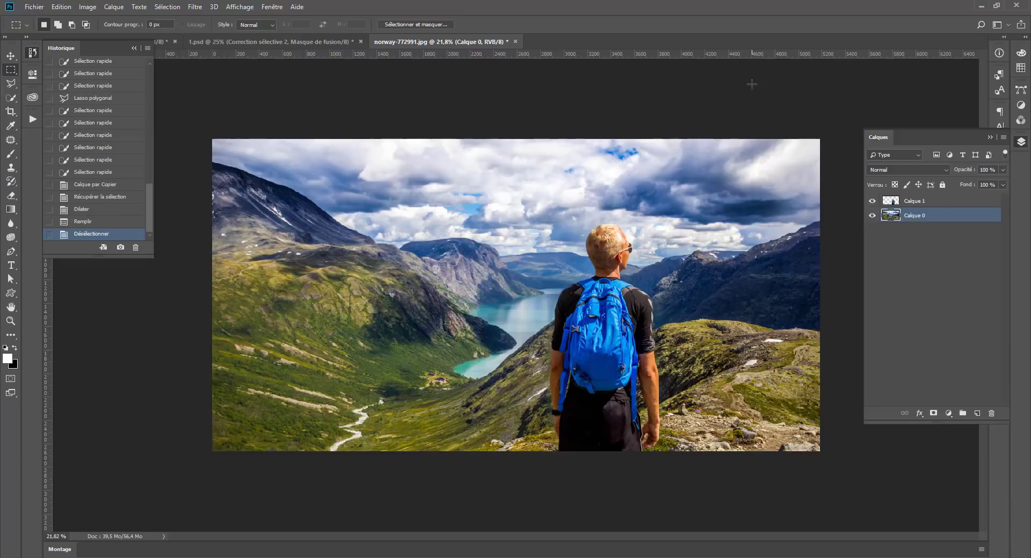
# Try a 15 px Field Blur directly on the unconverted Calque 0, and undo it
pyautogui.click(204, 8)
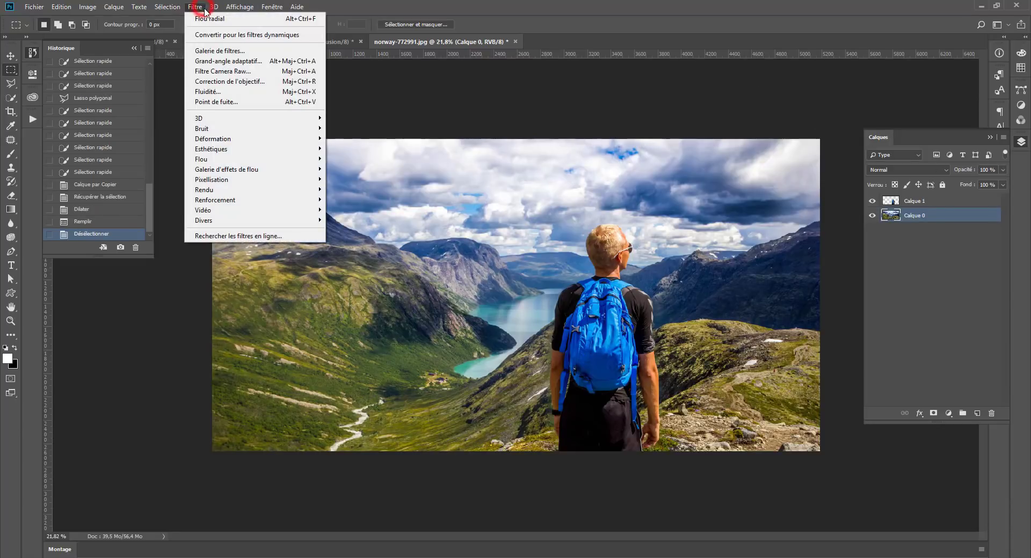
pyautogui.moveTo(218, 164)
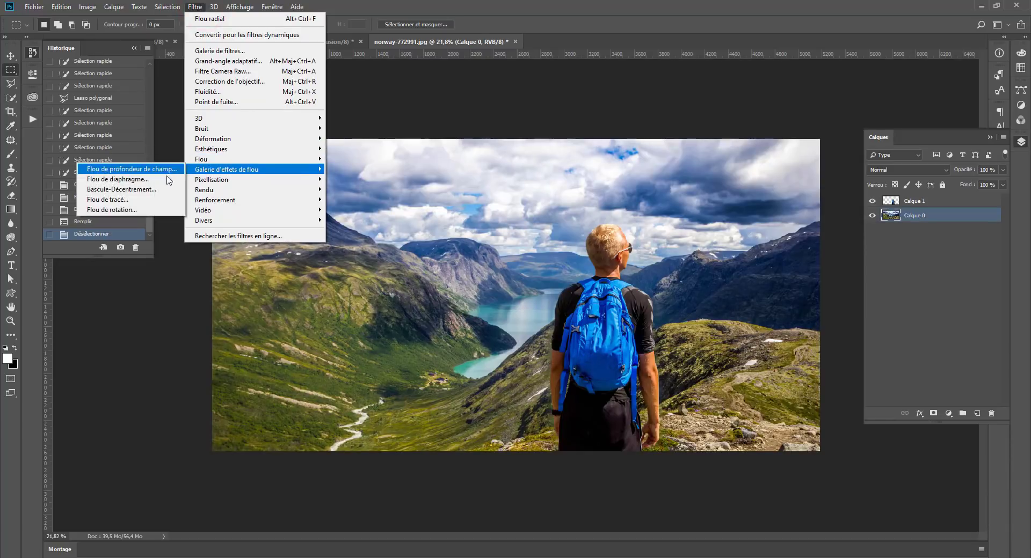
pyautogui.click(152, 170)
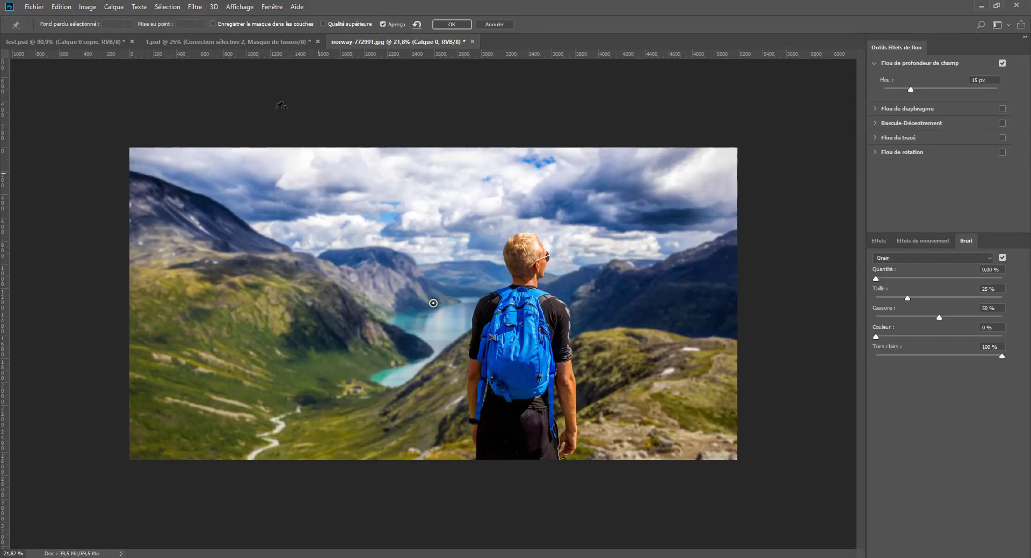
pyautogui.click(451, 24)
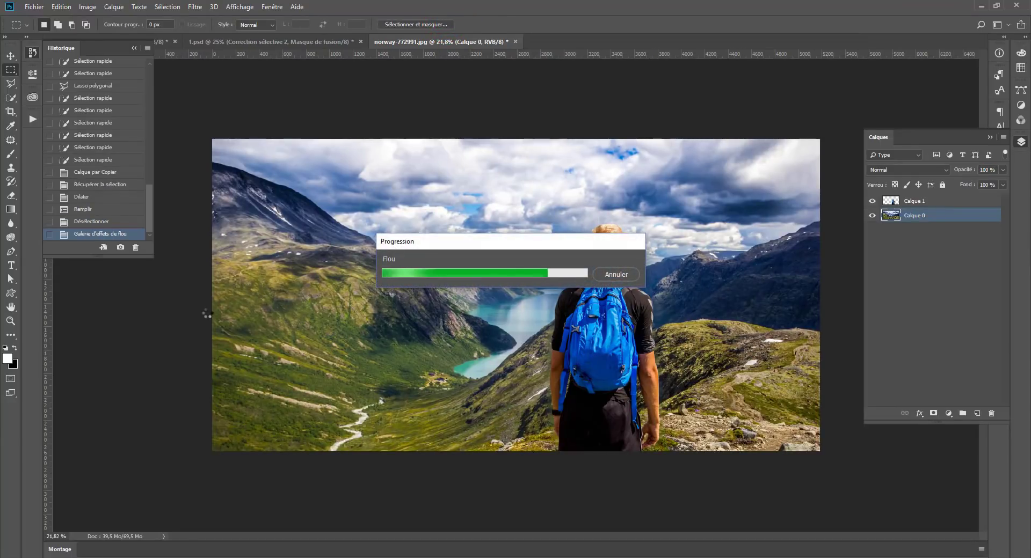
pyautogui.hotkey('ctrl', 'z')
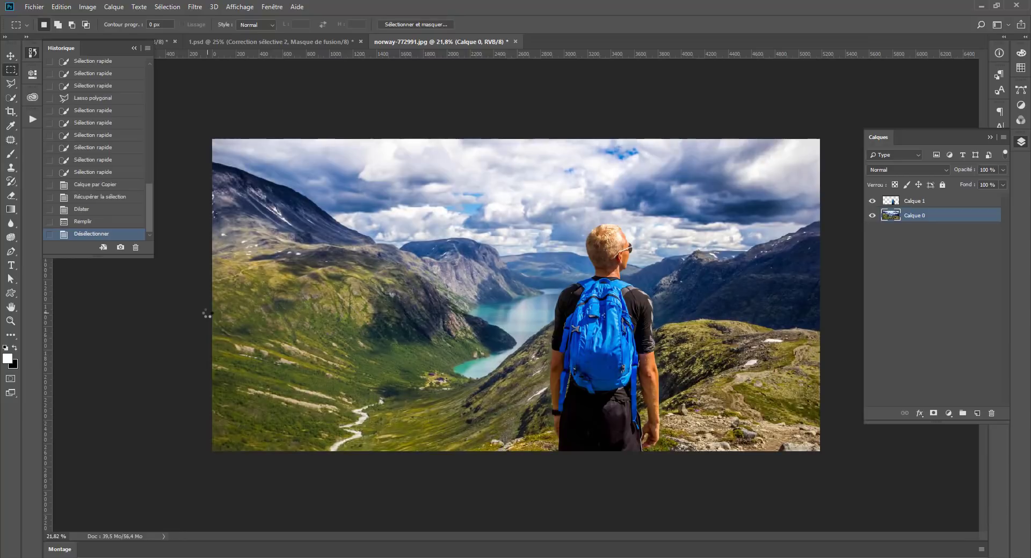
# Convert Calque 0 to a smart object and apply a 15 px Field Blur as a smart filter, checking that its settings can be reopened
pyautogui.rightClick(920, 227)
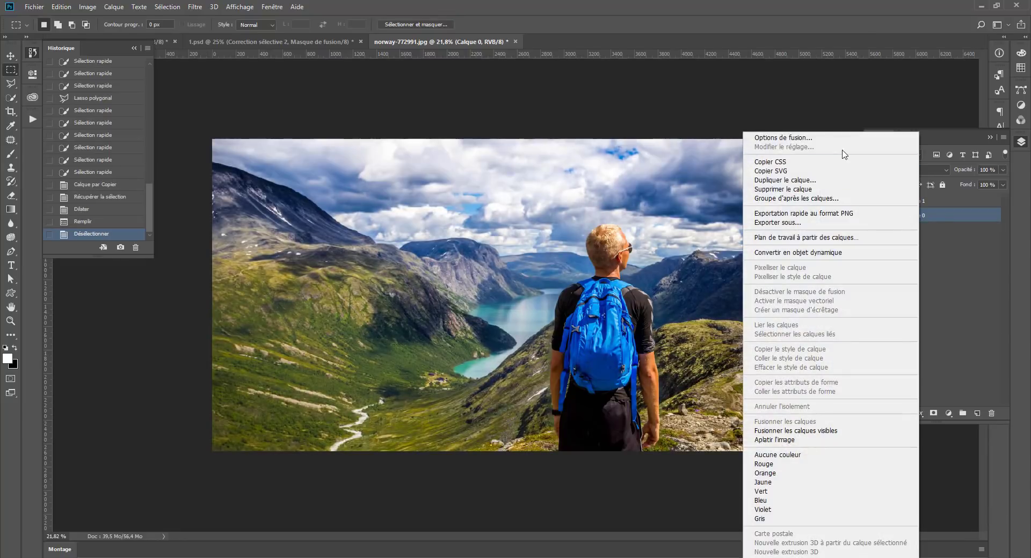
pyautogui.click(790, 256)
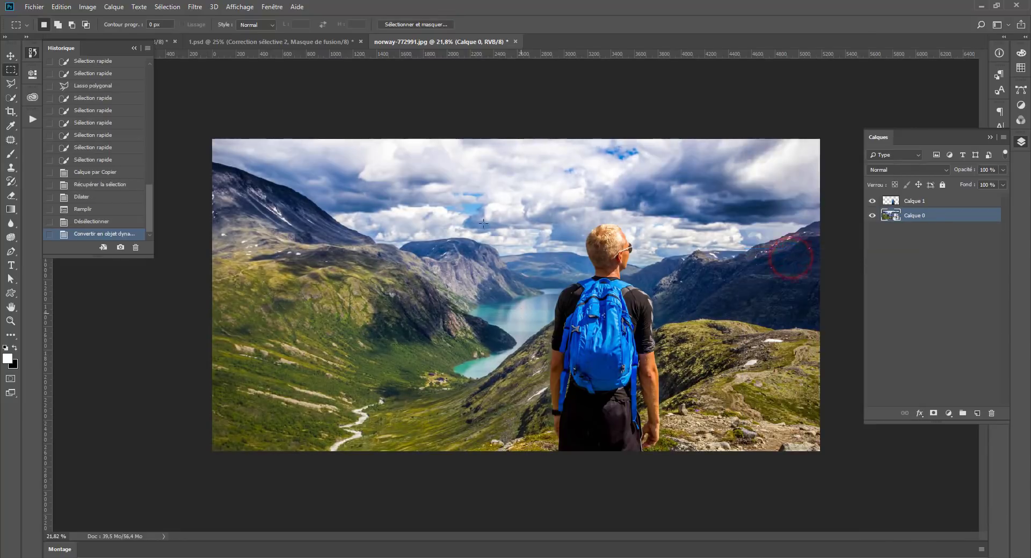
pyautogui.click(198, 7)
pyautogui.click(207, 19)
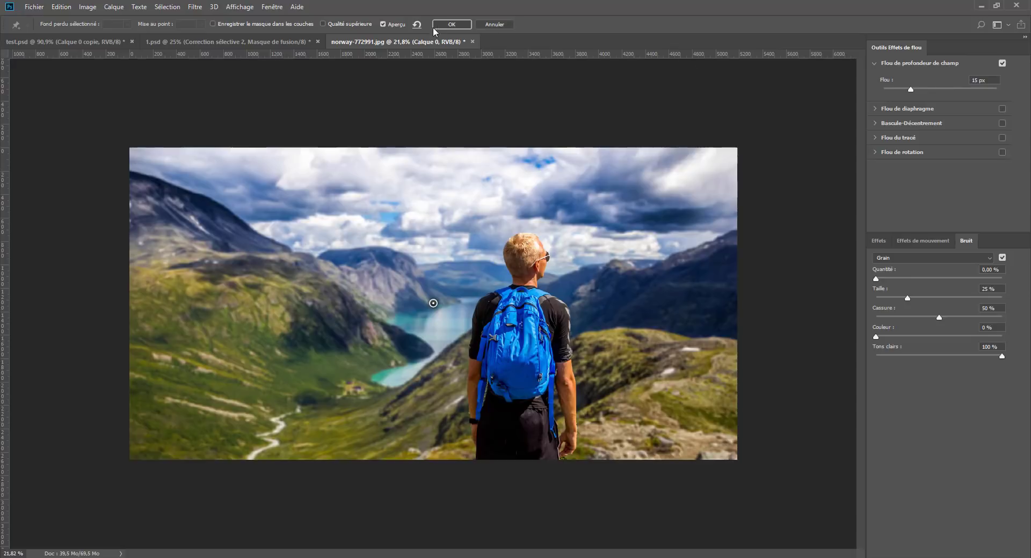
pyautogui.click(453, 24)
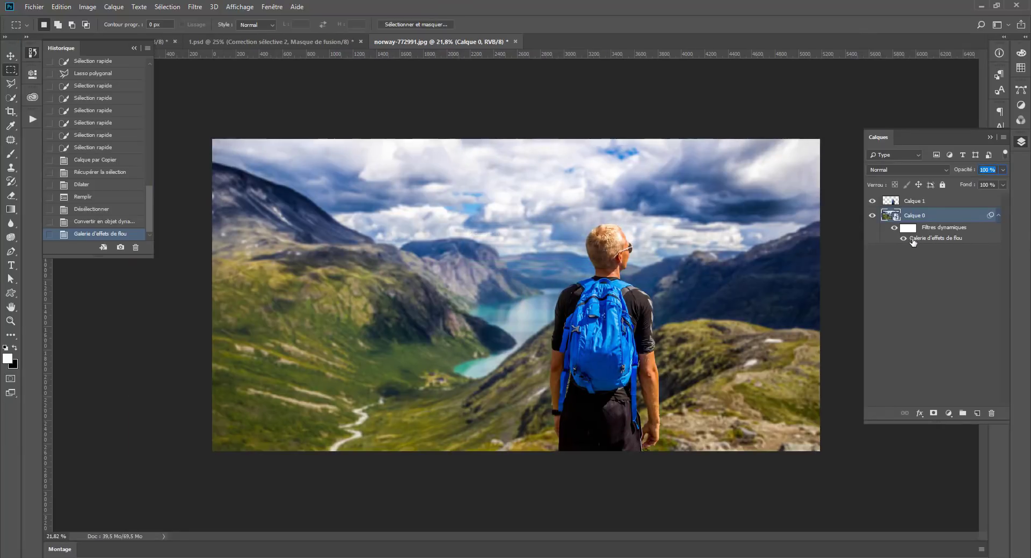
pyautogui.doubleClick(939, 239)
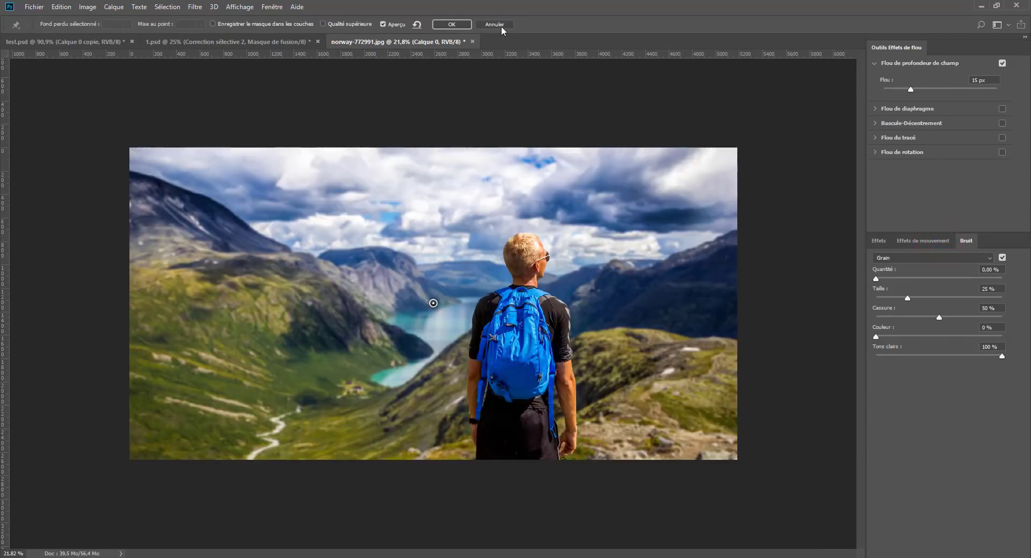
pyautogui.click(501, 26)
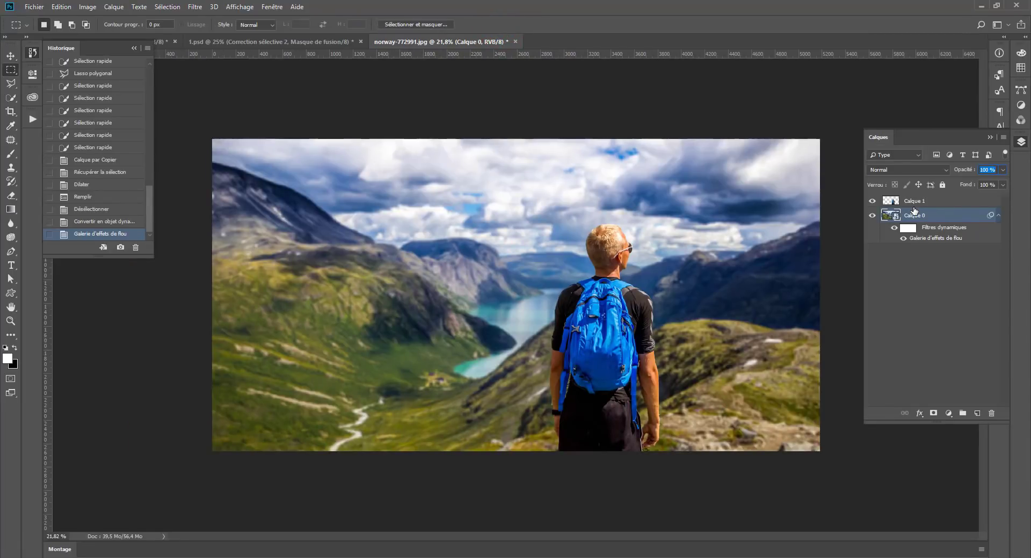
# Duplicate the blurred Calque 0 and delete the smart filters from the copy
pyautogui.hotkey('ctrl', 'j')
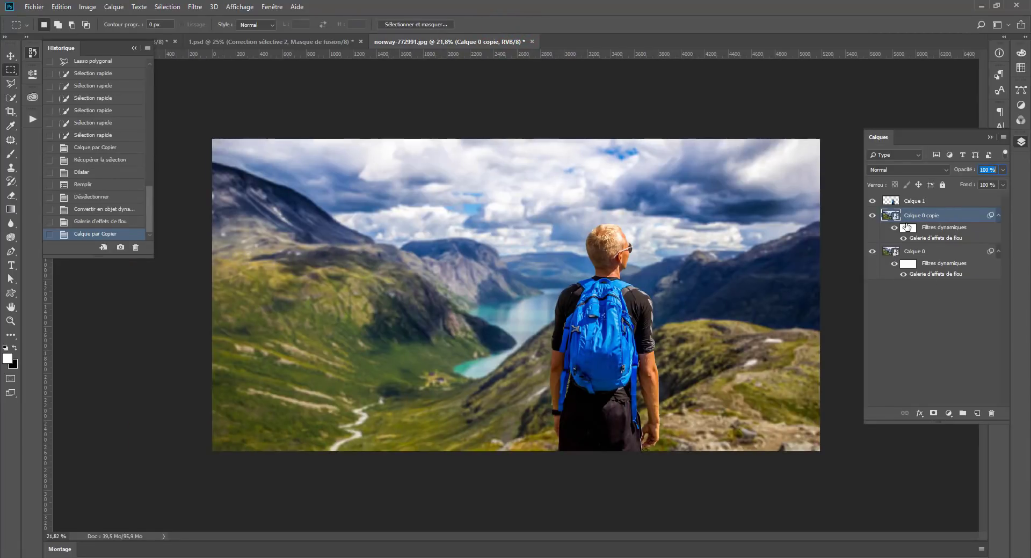
pyautogui.click(922, 228)
pyautogui.moveTo(923, 232); pyautogui.dragTo(991, 414)
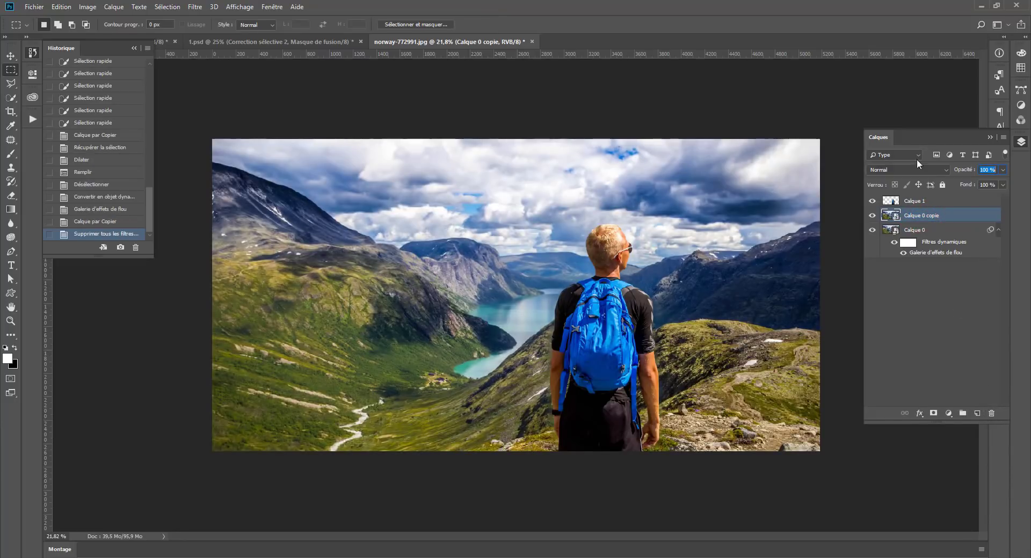
# Apply a Radial Blur of 71 to Calque 0 copie, using Zoom mode and normal quality
pyautogui.click(195, 7)
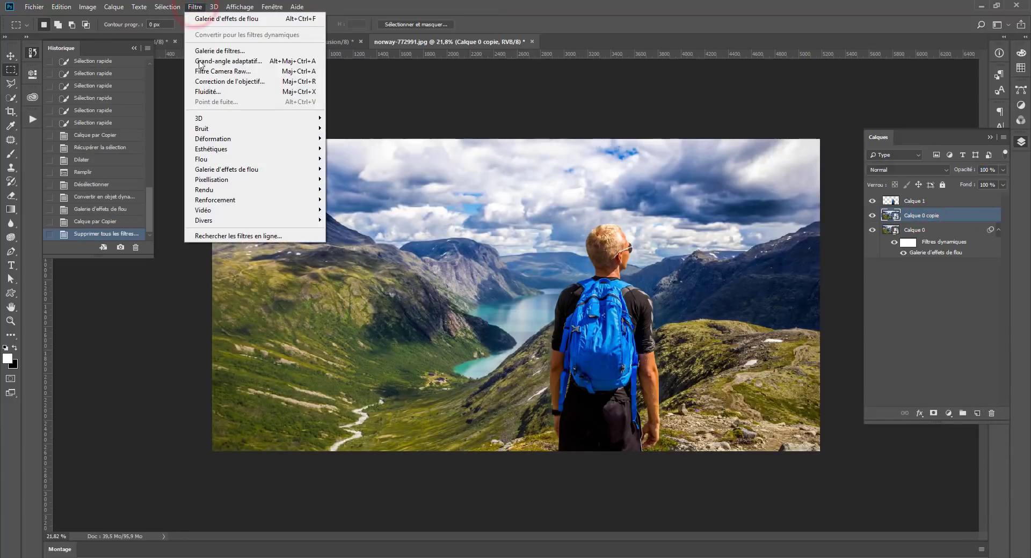
pyautogui.moveTo(204, 161)
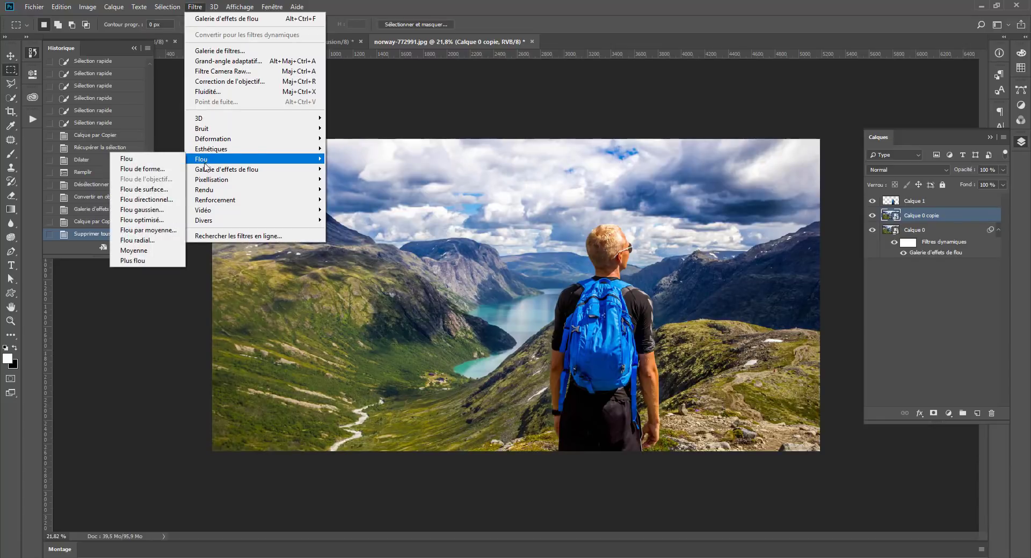
pyautogui.click(142, 242)
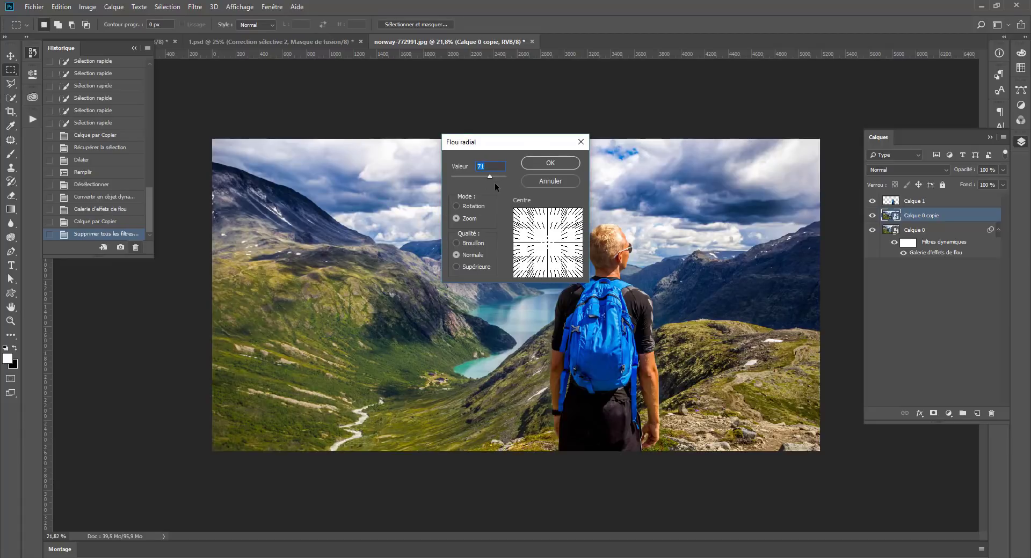
pyautogui.click(456, 206)
pyautogui.click(462, 216)
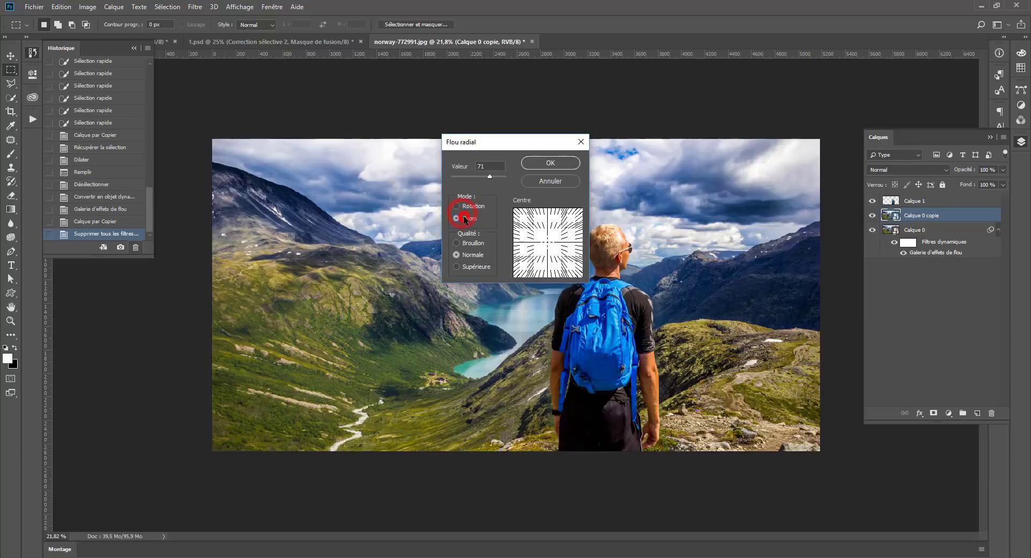
pyautogui.click(561, 161)
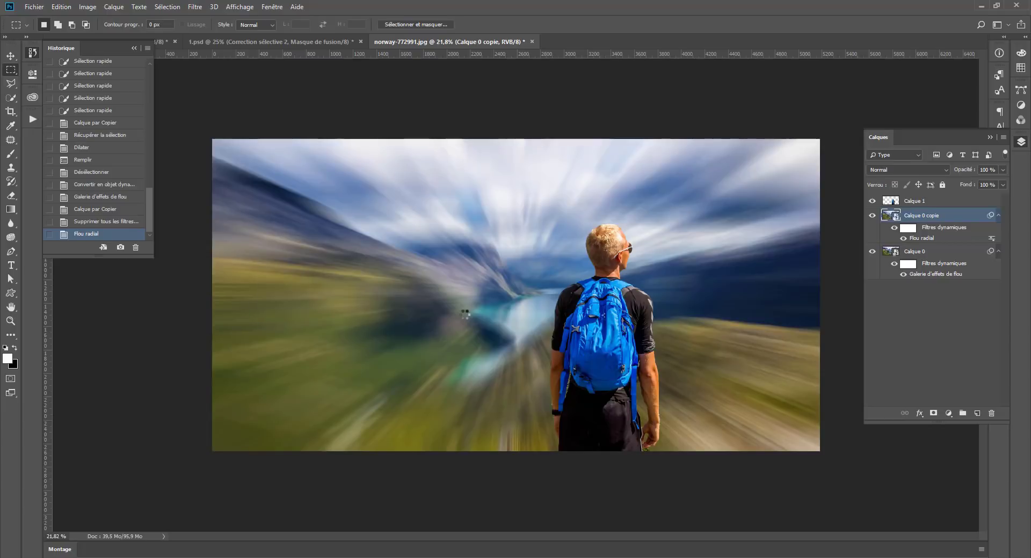
# Set the opacity of Calque 0 copie to 50% and switch to the Move tool
pyautogui.click(987, 170)
pyautogui.write('50')
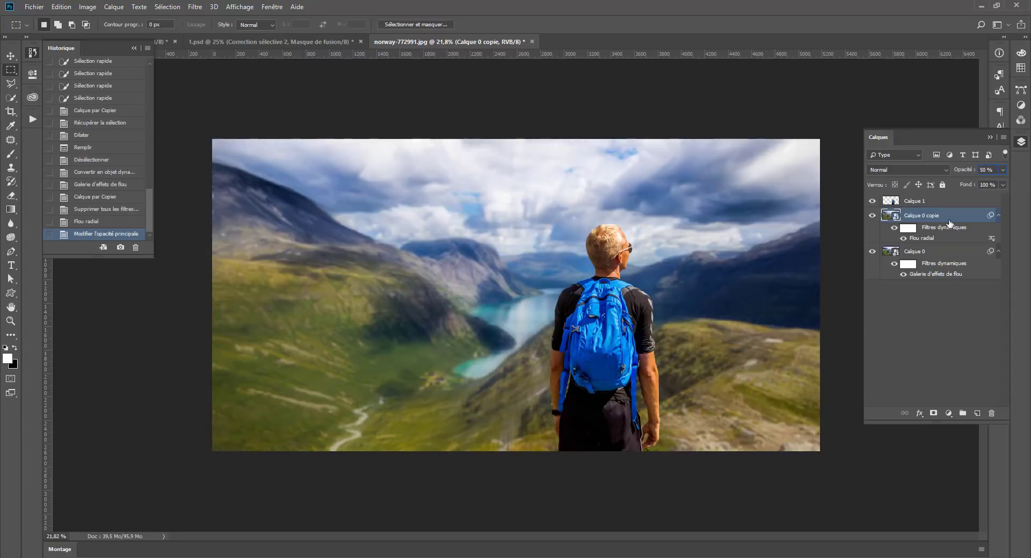
pyautogui.click(10, 56)
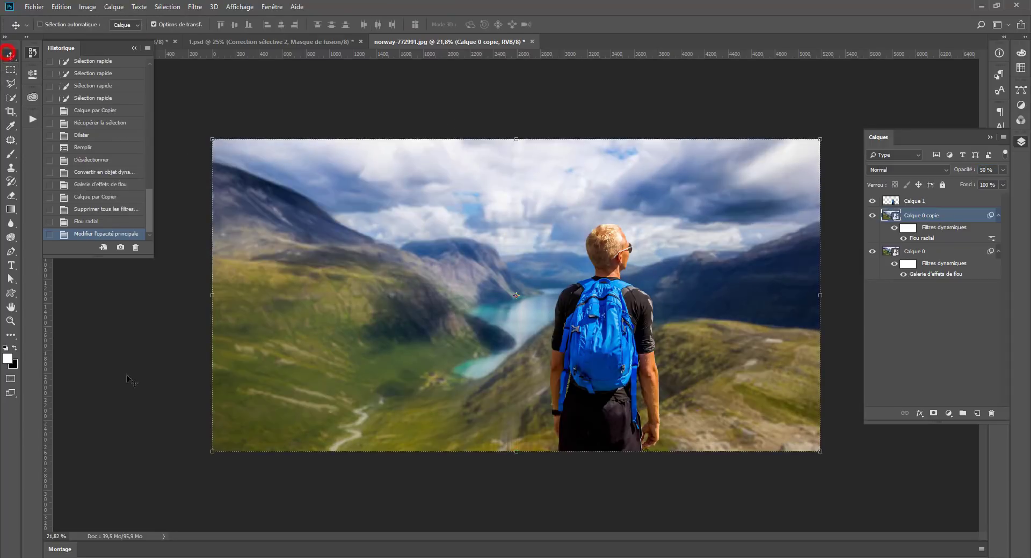
pyautogui.click(149, 416)
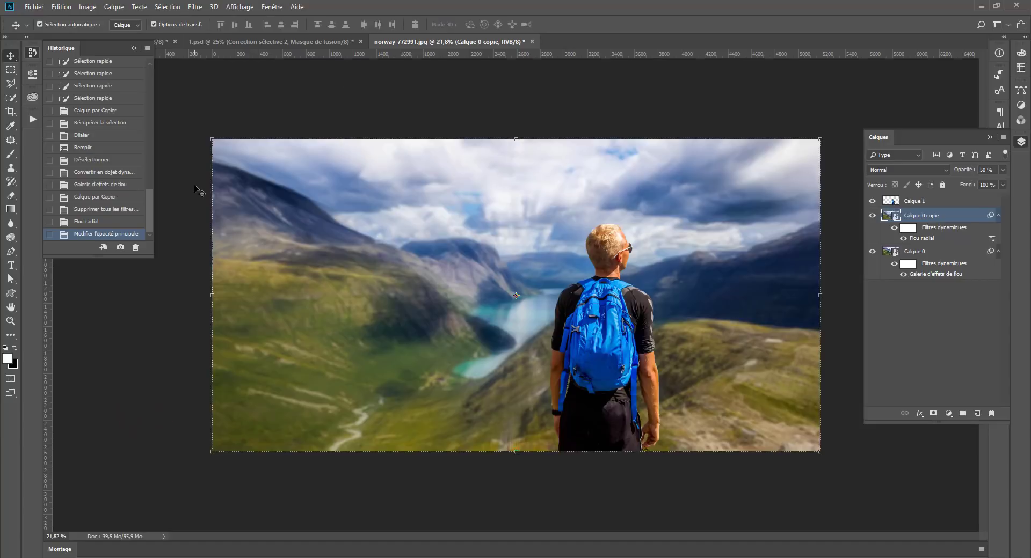
# Resize the image proportionally to a width of 800 pixels and view it at 100%
pyautogui.hotkey('ctrl', 'alt', 'i')
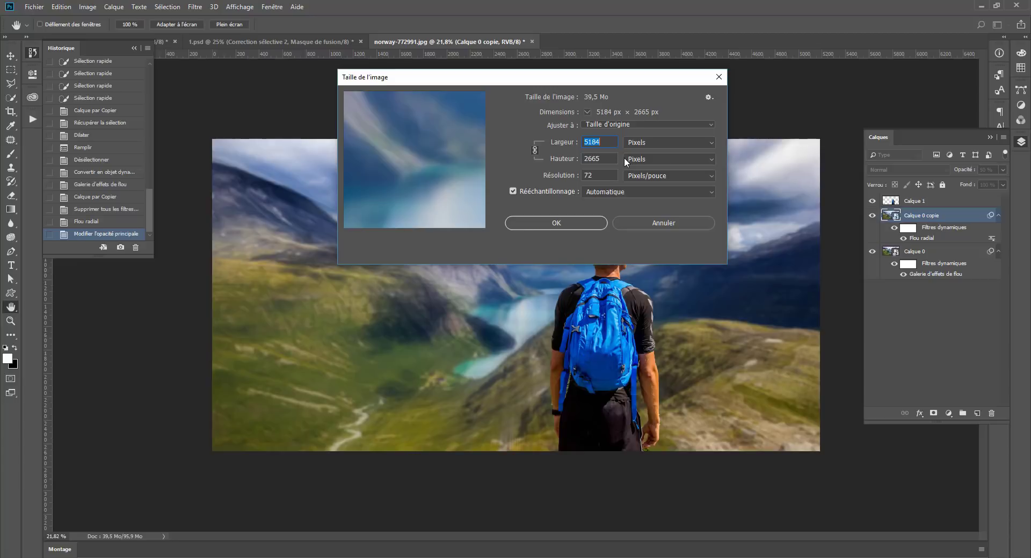
pyautogui.write('1920')
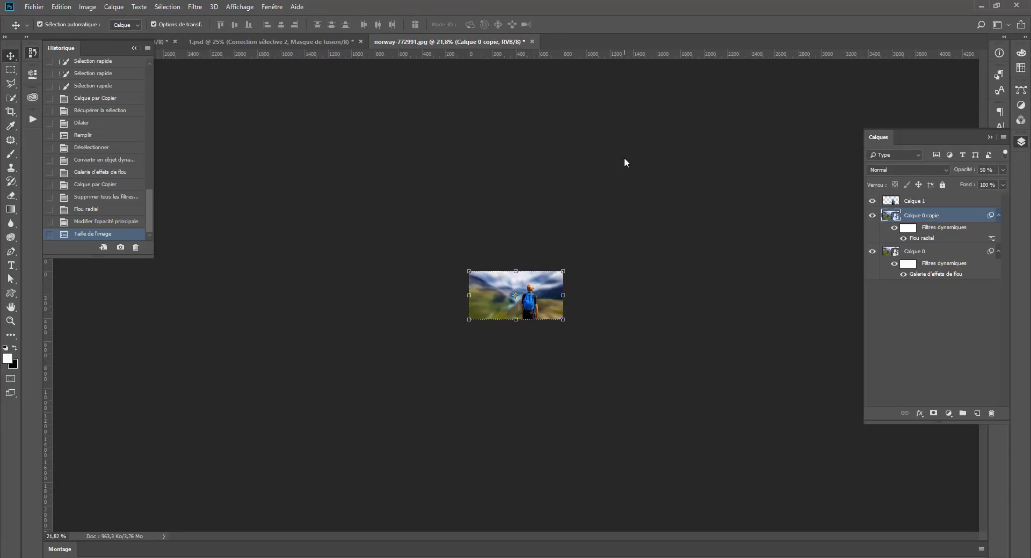
pyautogui.hotkey('ctrl', '1')
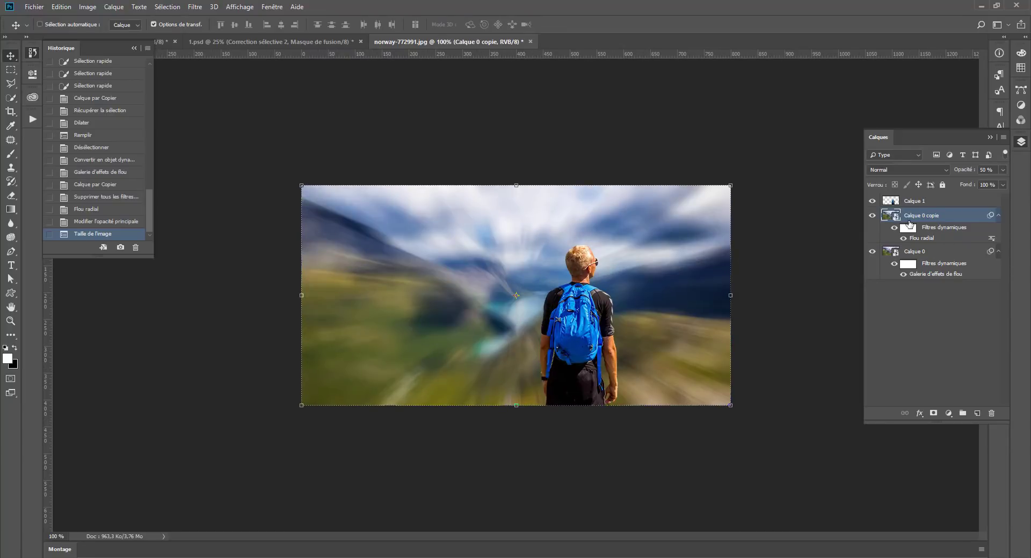
# Reduce the Radial Blur smart filter on Calque 0 copie to 42
pyautogui.doubleClick(923, 238)
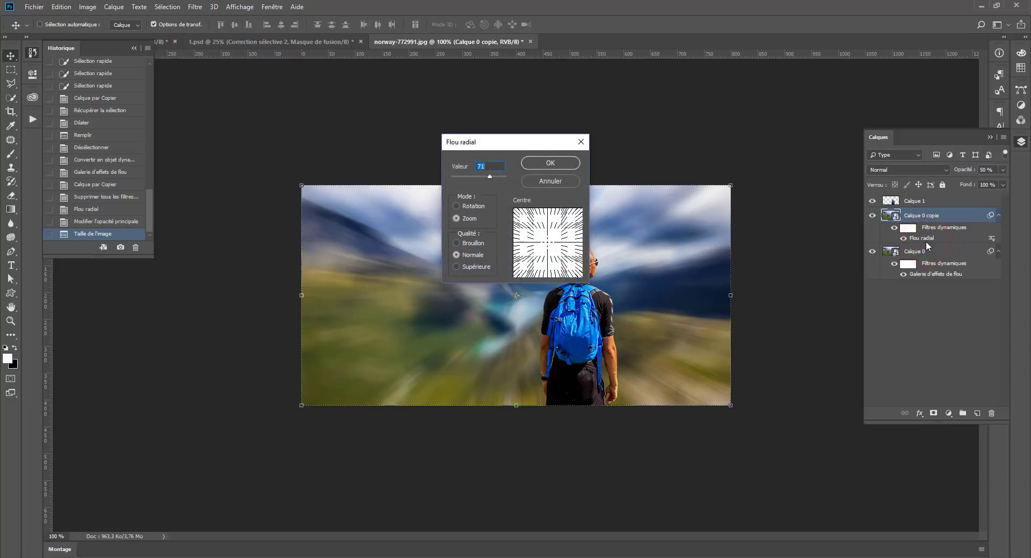
pyautogui.click(469, 176)
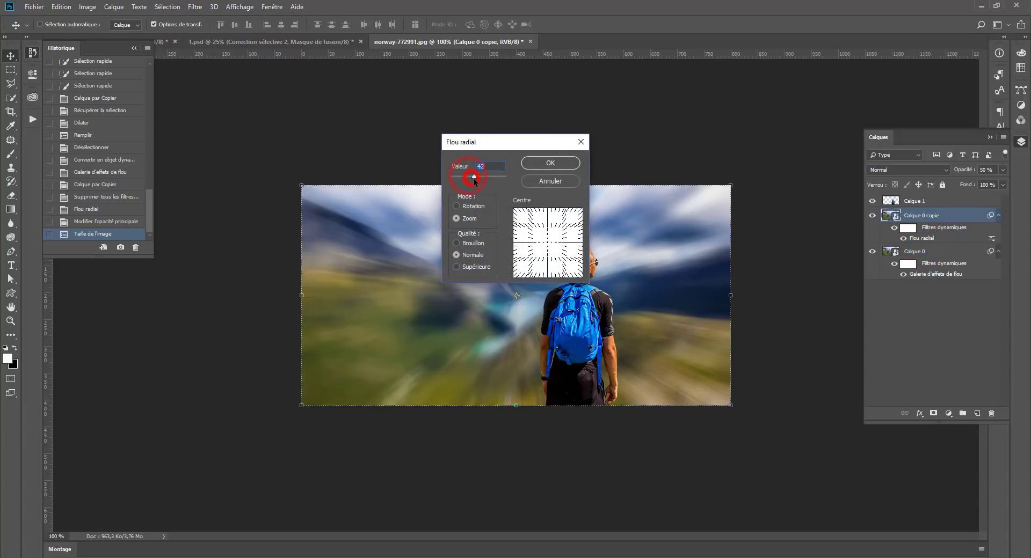
pyautogui.click(563, 167)
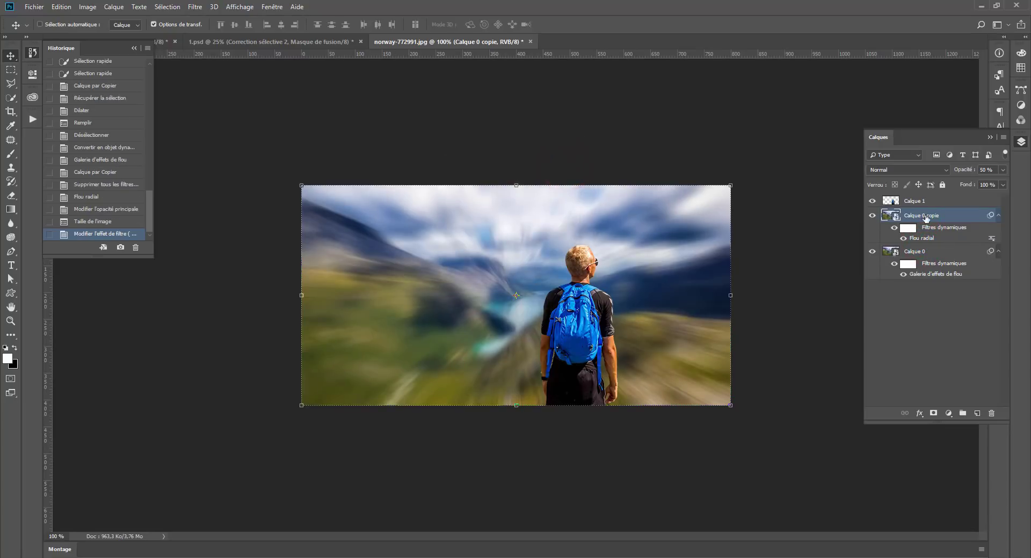
# Set the amount of the Radial Blur smart filter on Calque 0 copie to 20
pyautogui.click(934, 227)
pyautogui.doubleClick(924, 238)
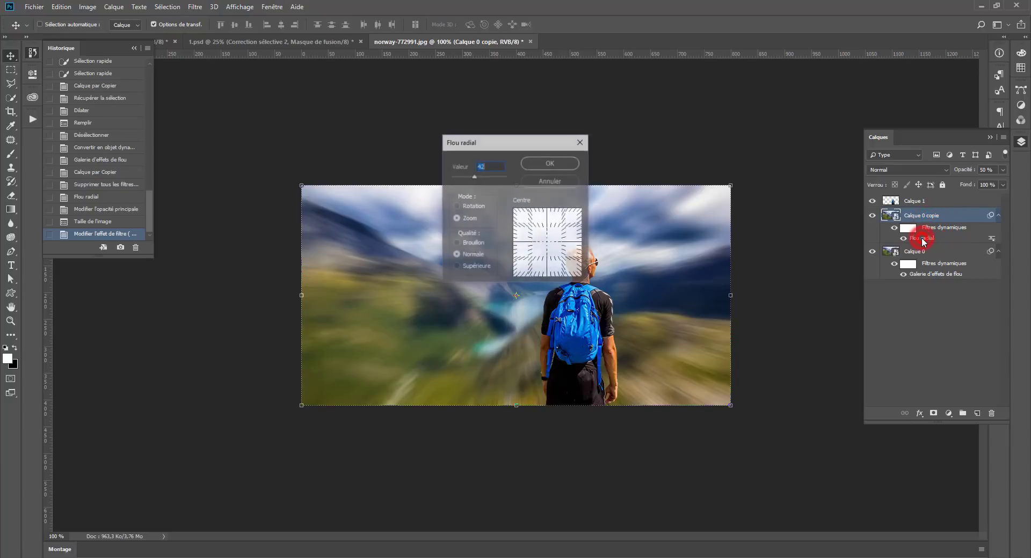
pyautogui.click(462, 177)
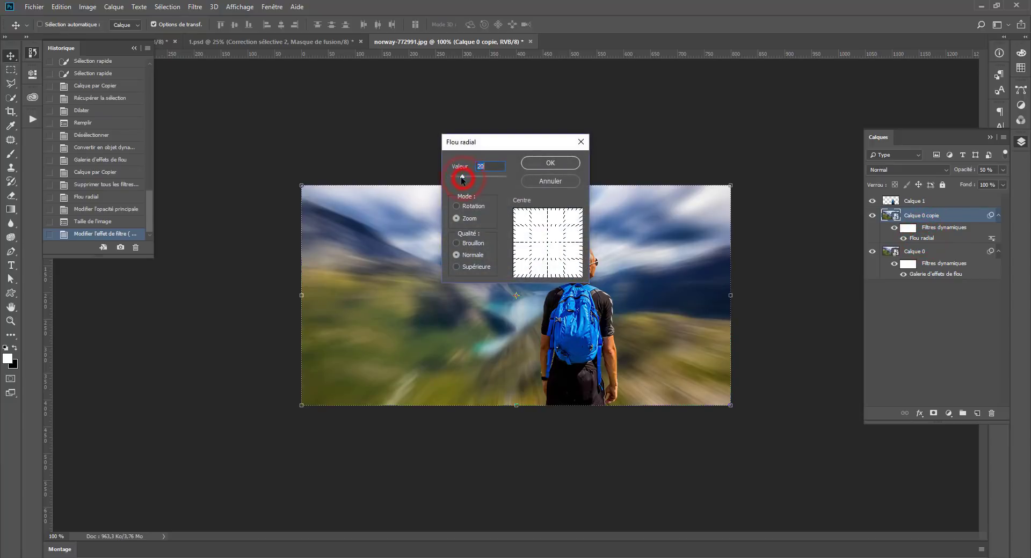
pyautogui.click(551, 167)
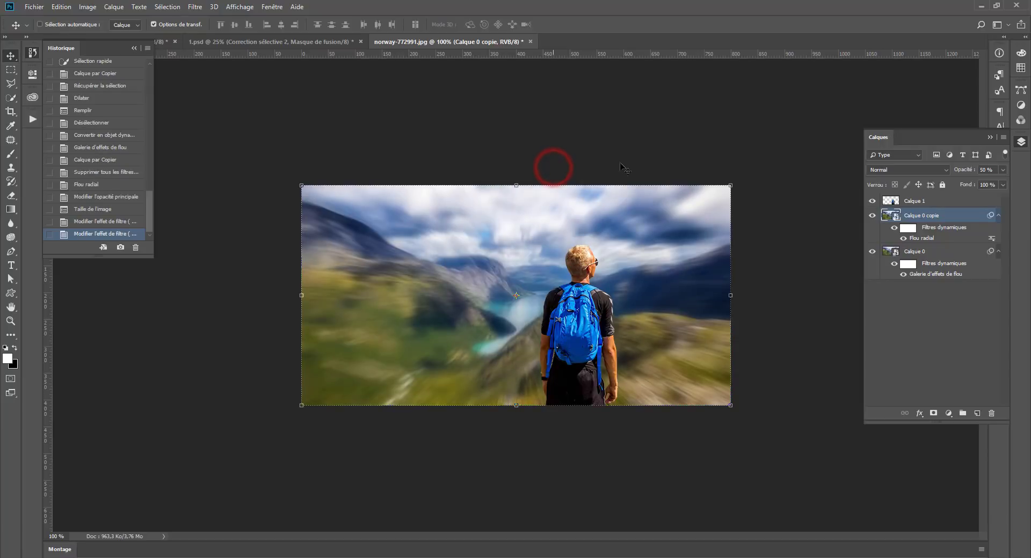
# Compare the background with and without the radial blur by toggling the visibility of Calque 0 copie
pyautogui.click(871, 217)
pyautogui.click(871, 217)
pyautogui.click(871, 218)
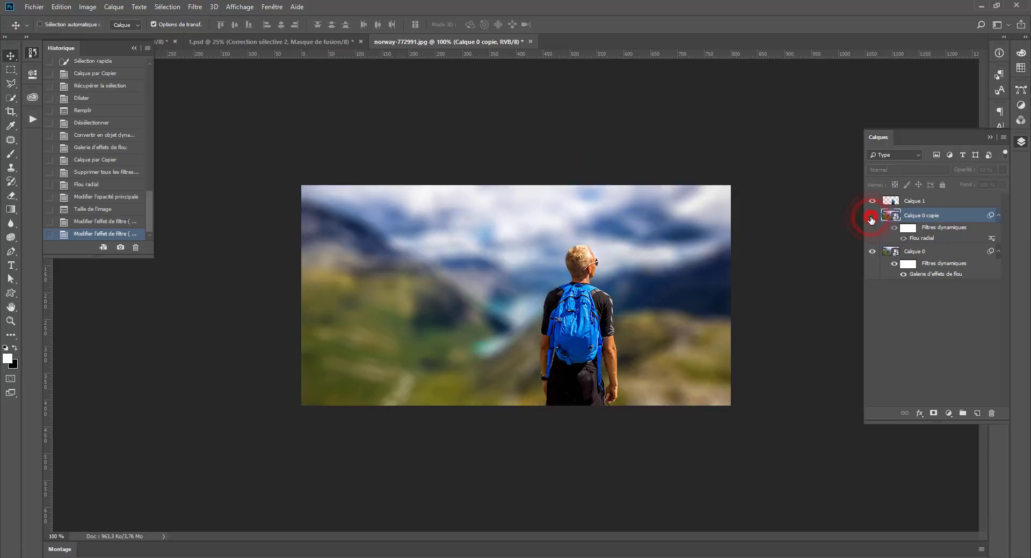
pyautogui.click(871, 217)
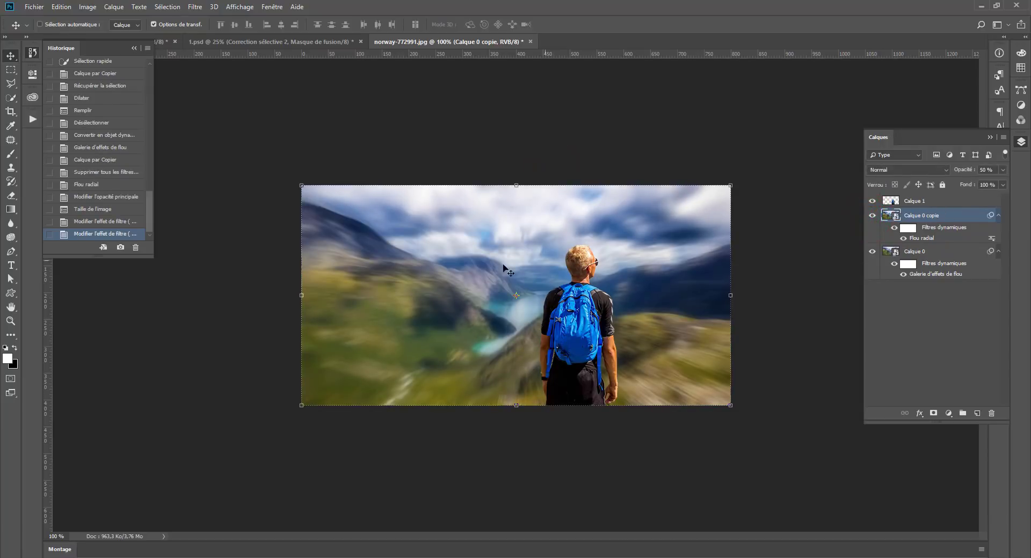
pyautogui.click(869, 223)
pyautogui.click(870, 222)
# Set the Field Blur smart filter on Calque 0 to 4 px, hiding Calque 0 copie only during the adjustment
pyautogui.click(869, 223)
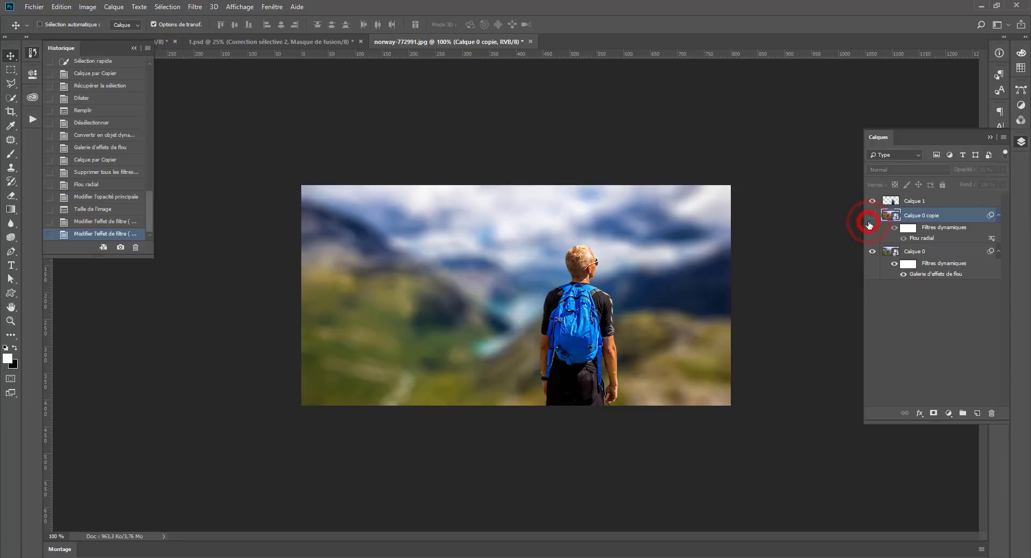
pyautogui.doubleClick(930, 275)
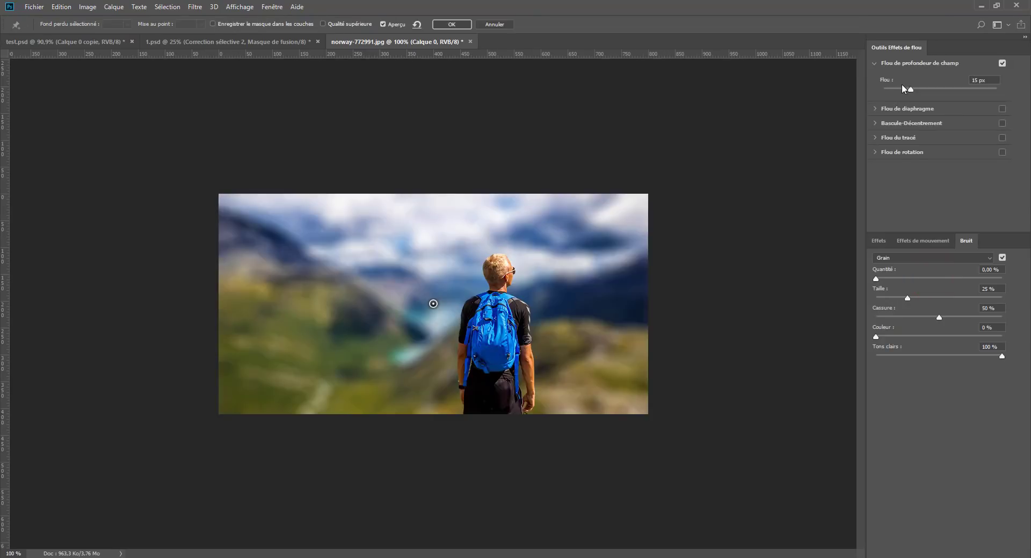
pyautogui.moveTo(903, 88); pyautogui.dragTo(891, 93)
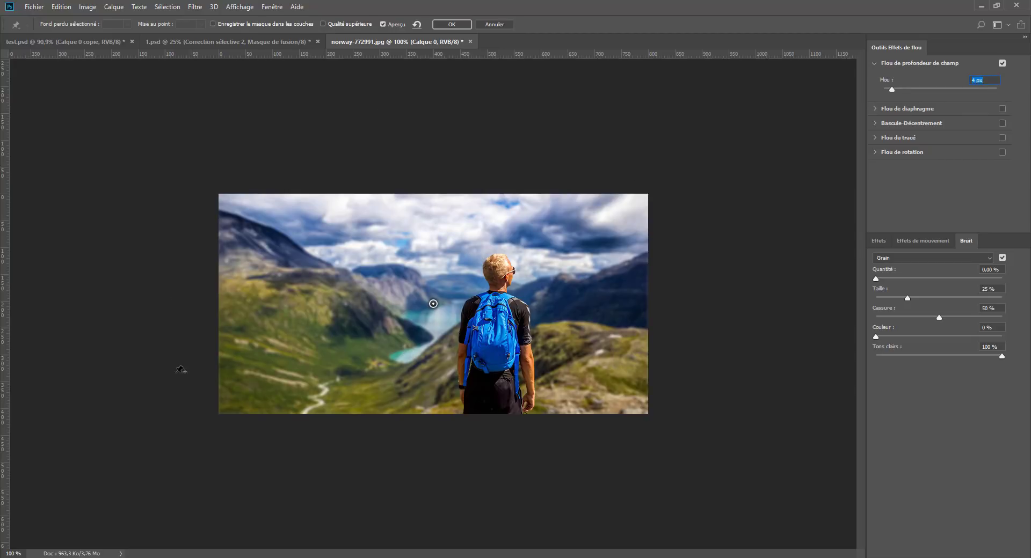
pyautogui.click(451, 24)
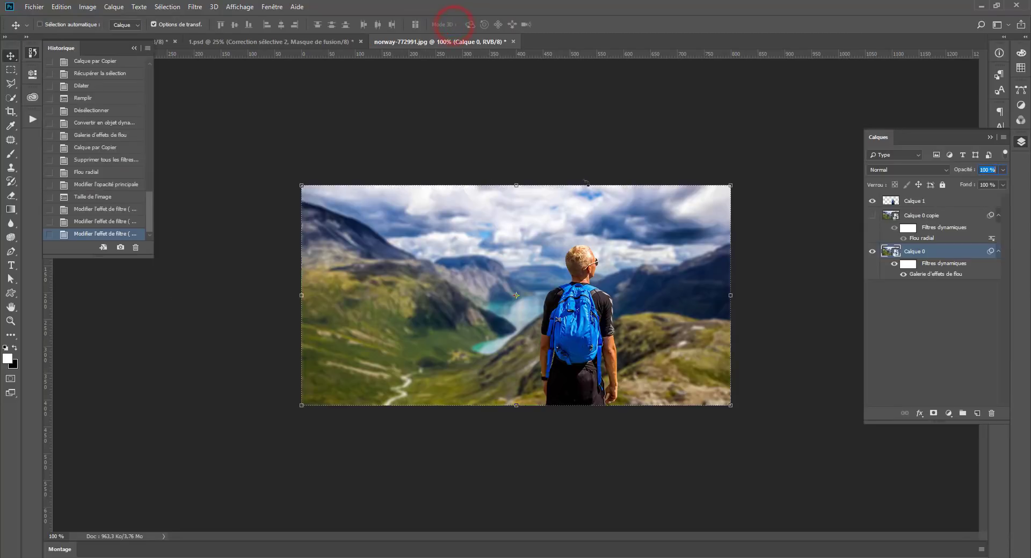
pyautogui.click(873, 214)
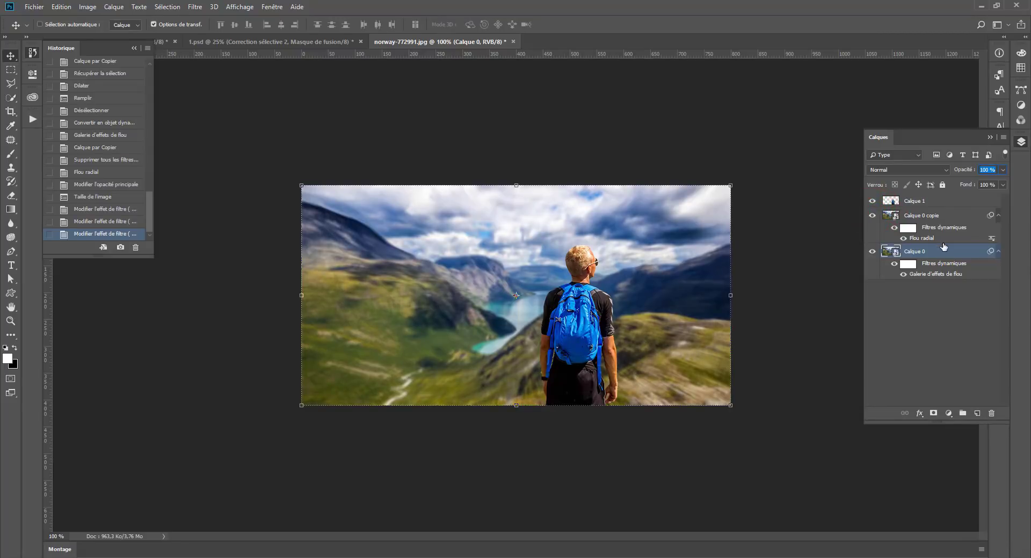
# Set the amount of the Radial Blur smart filter on Calque 0 copie to 35
pyautogui.doubleClick(914, 240)
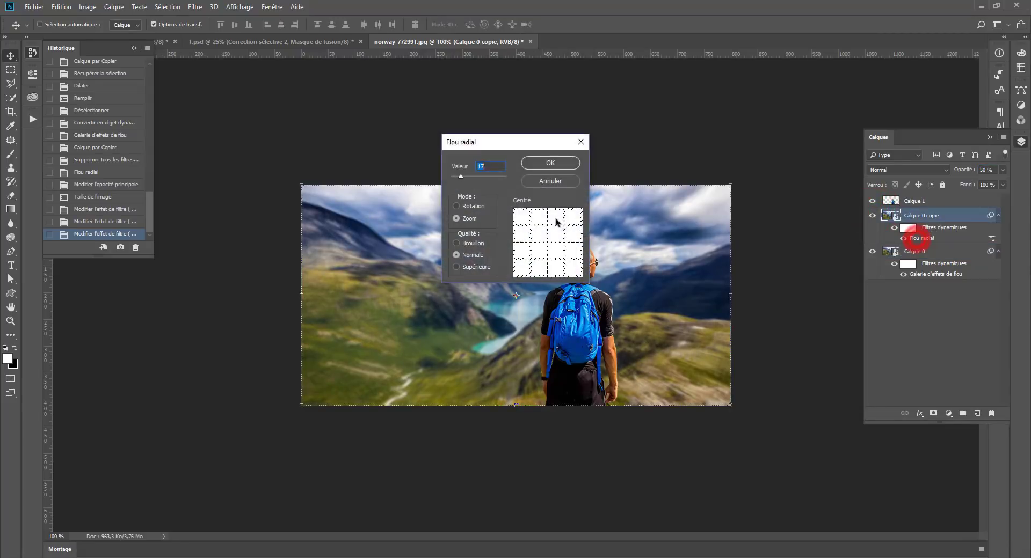
pyautogui.moveTo(462, 177); pyautogui.dragTo(469, 175)
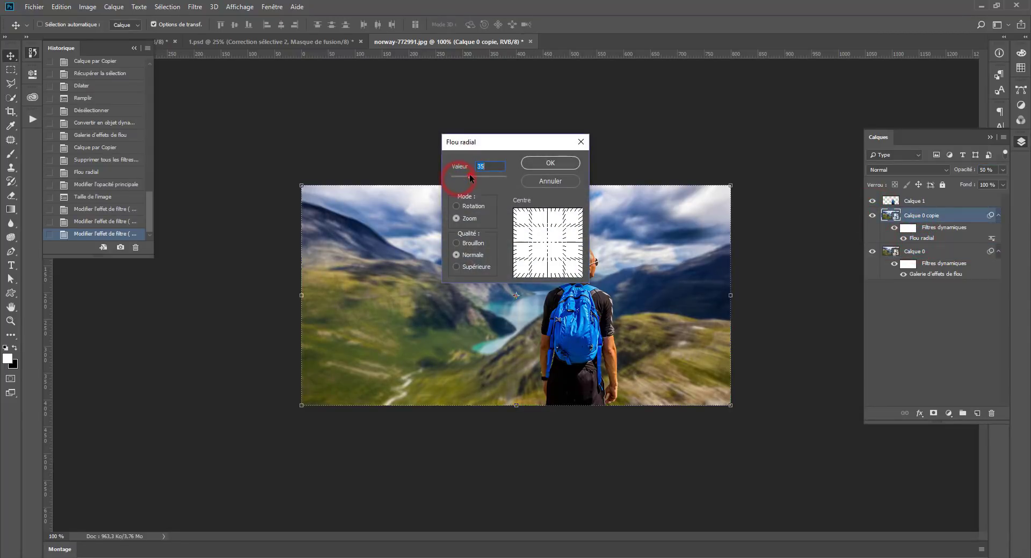
pyautogui.click(550, 163)
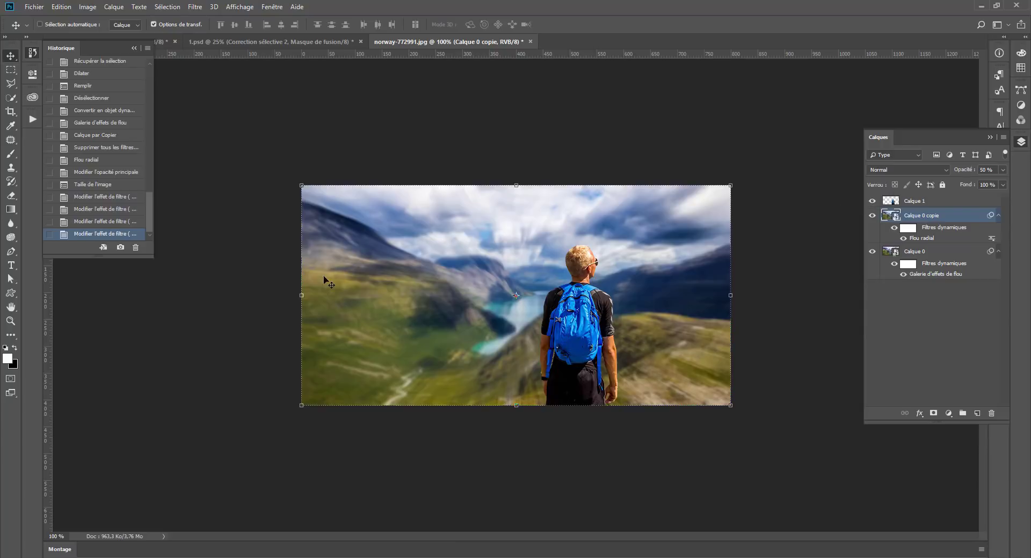
# Show the Timeline and create a video timeline for the norway-772991.jpg document
pyautogui.click(271, 7)
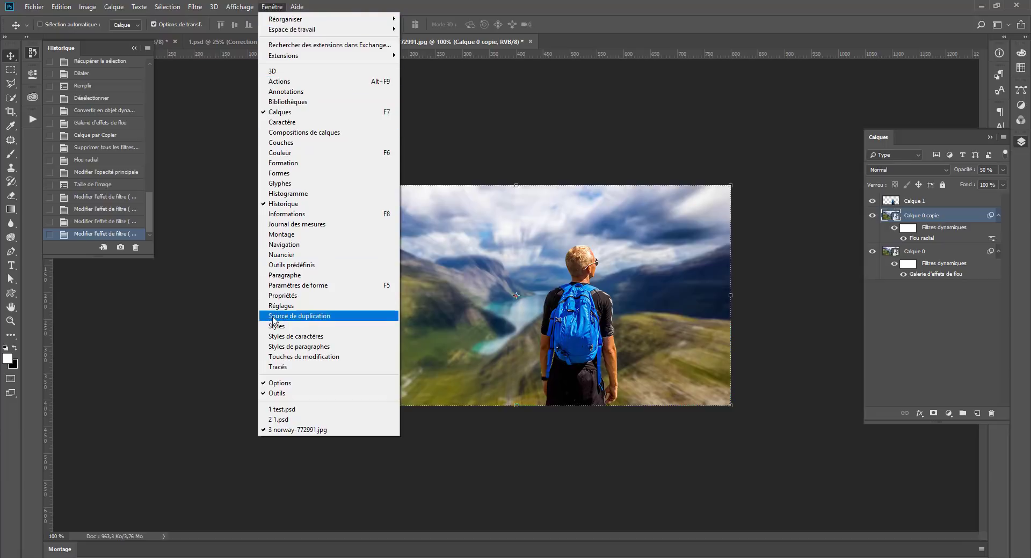
pyautogui.click(281, 235)
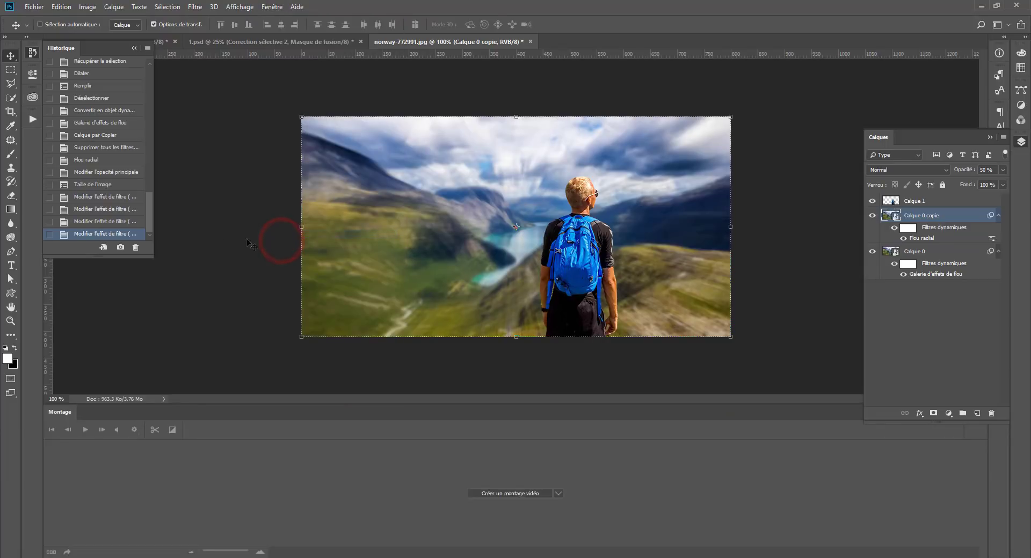
pyautogui.click(561, 494)
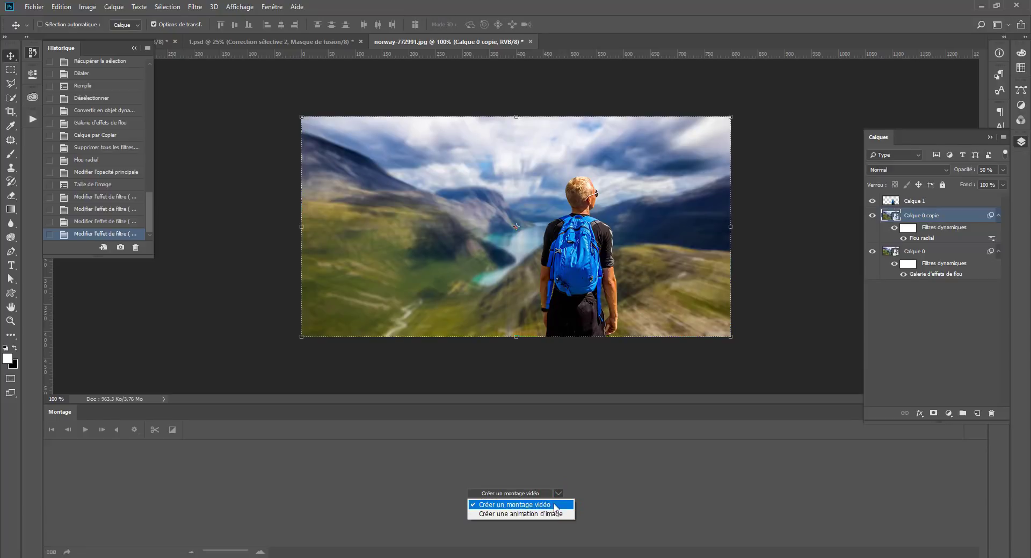
pyautogui.click(554, 506)
pyautogui.click(524, 494)
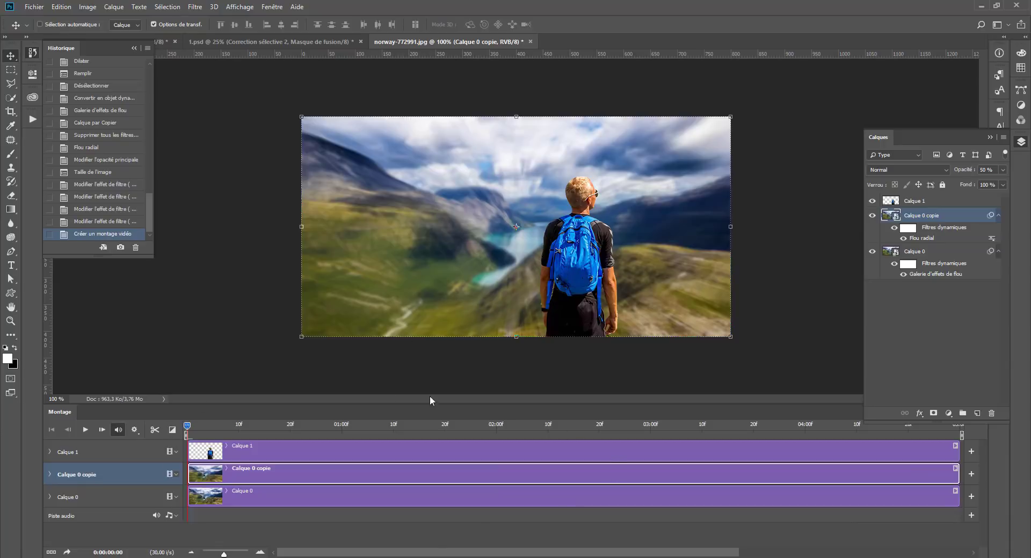
# Examine which properties can be animated on the timeline tracks of Calque 1, Calque 0 copie and Calque 0
pyautogui.click(50, 449)
pyautogui.click(50, 449)
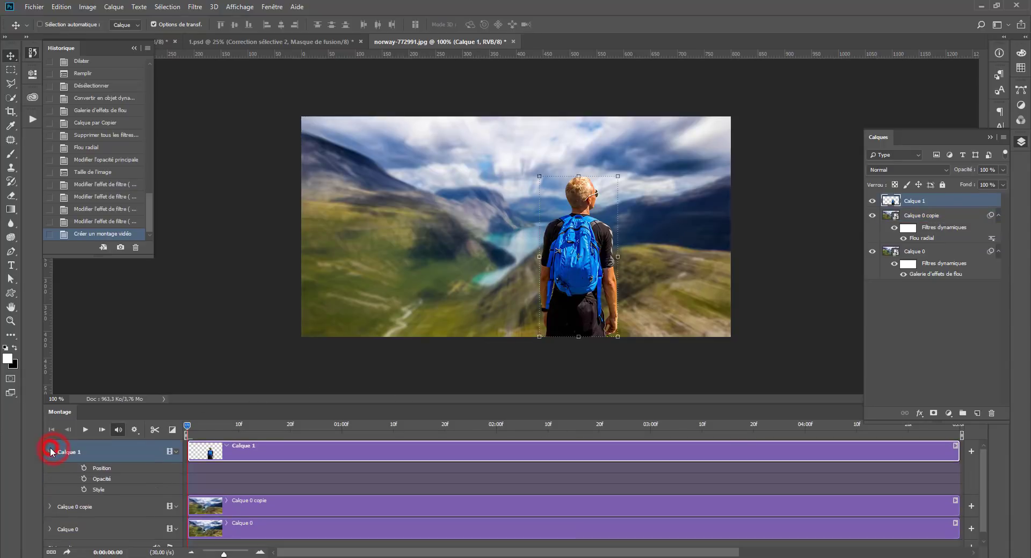
pyautogui.click(50, 449)
pyautogui.click(50, 448)
pyautogui.click(50, 448)
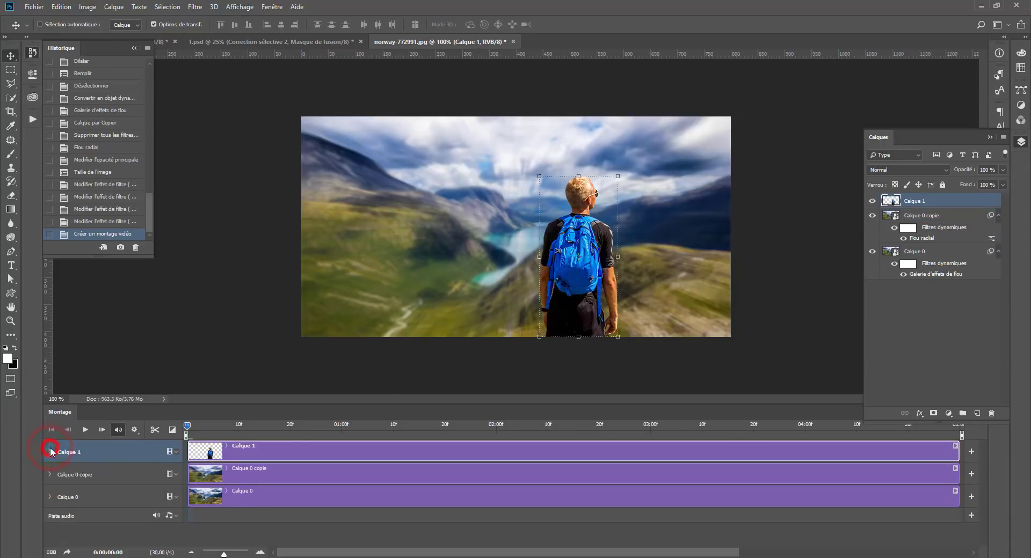
pyautogui.click(46, 476)
pyautogui.click(48, 475)
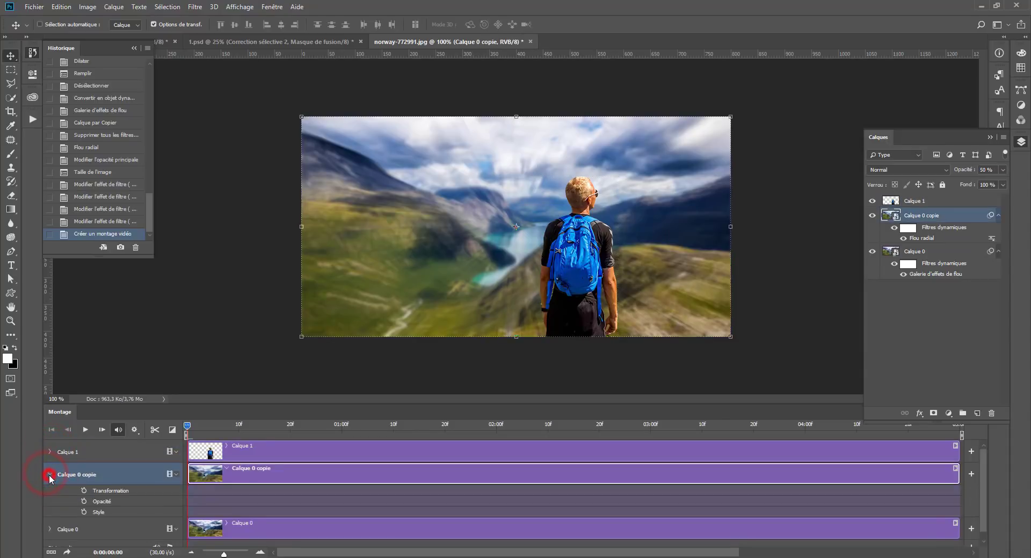
pyautogui.click(48, 474)
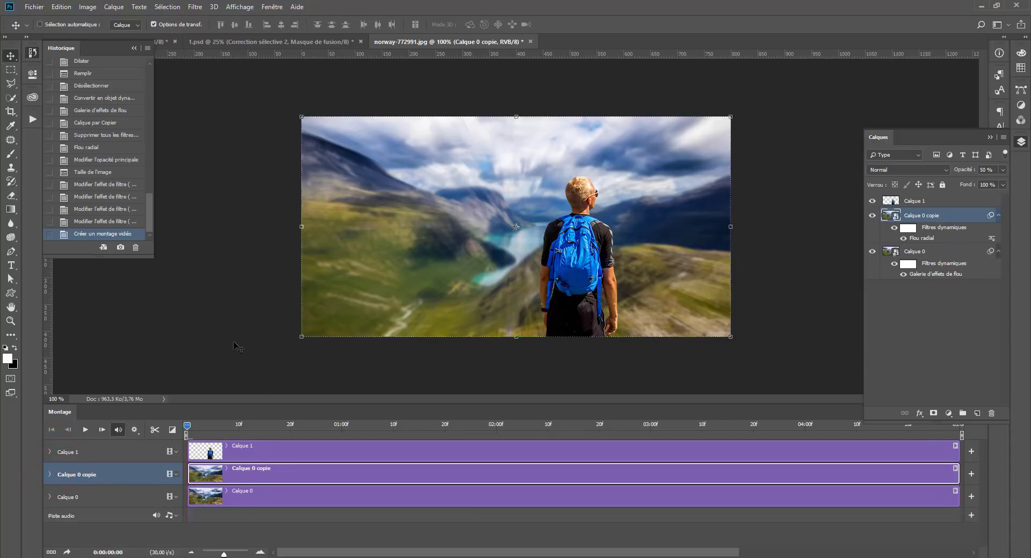
pyautogui.click(48, 497)
pyautogui.click(48, 497)
# Rename the layer Calque 0 to "fond" and the layer Calque 0 copie to "radial"
pyautogui.doubleClick(915, 251)
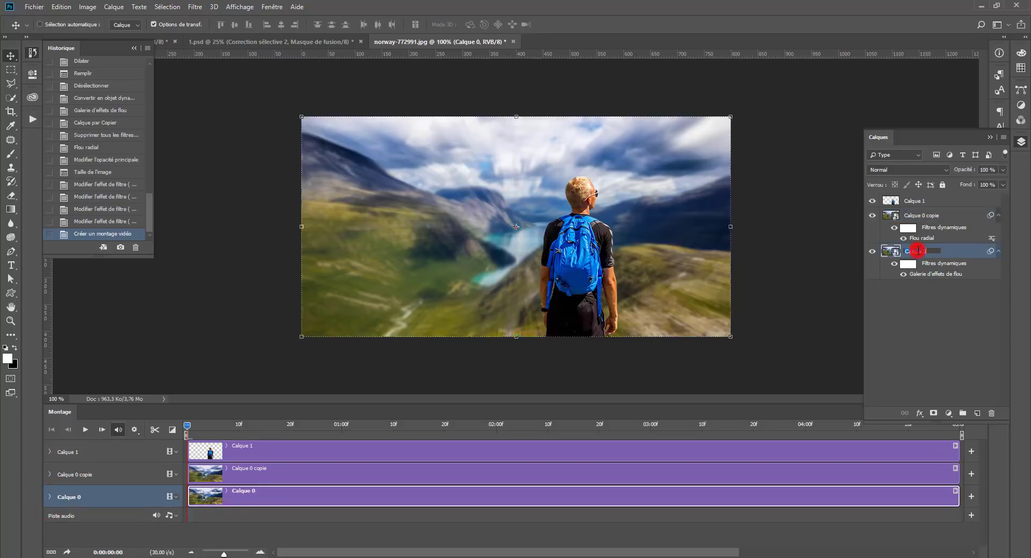
pyautogui.write('fond')
pyautogui.press('Return')
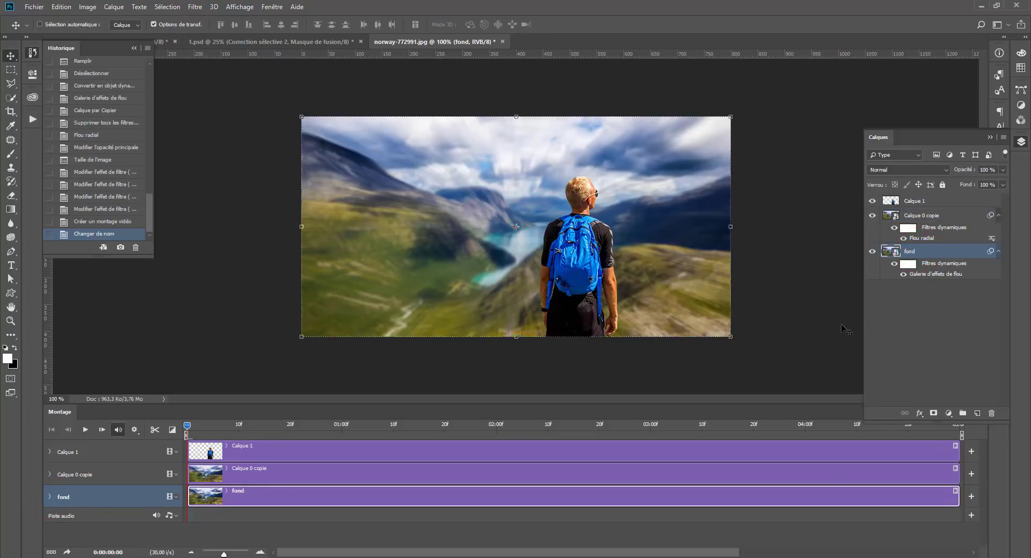
pyautogui.click(929, 215)
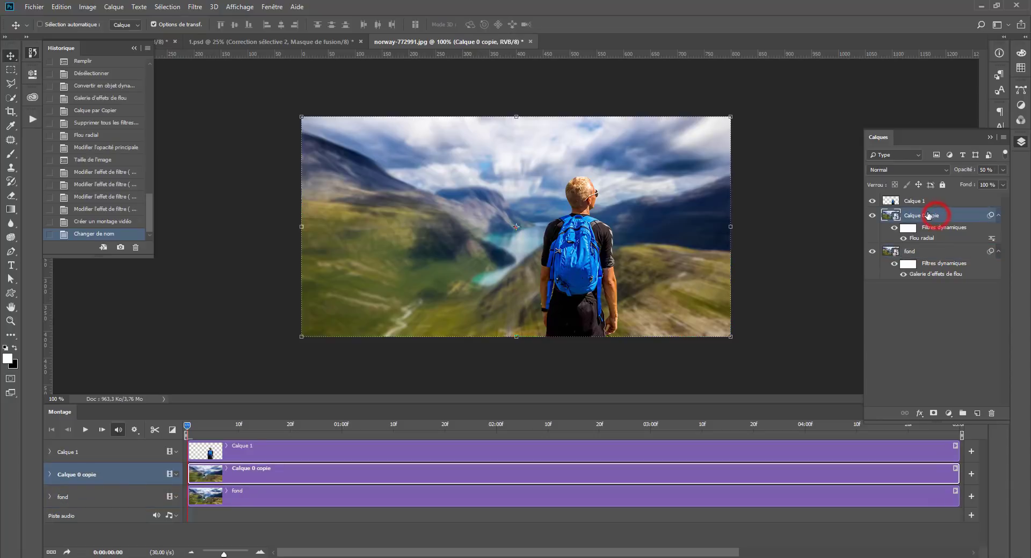
pyautogui.doubleClick(931, 214)
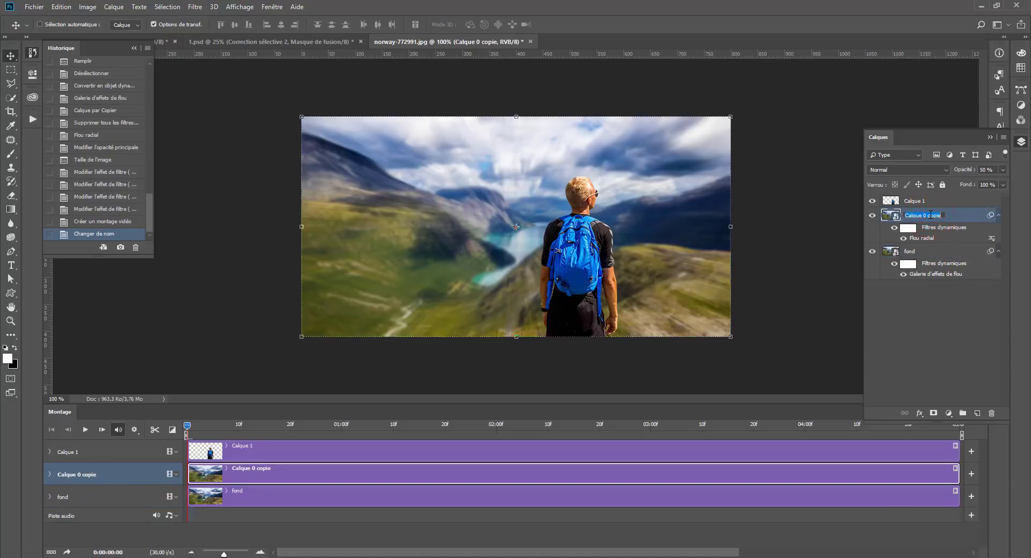
pyautogui.write('radial')
pyautogui.press('Return')
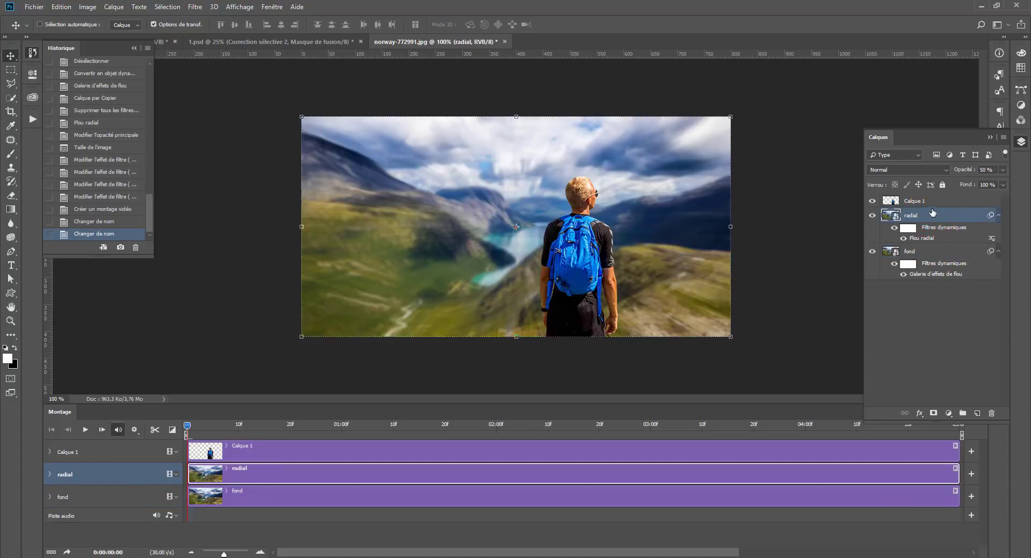
# Try converting Calque 1 to a smart object and compare its timeline properties with those of the unconverted layer
pyautogui.click(926, 203)
pyautogui.rightClick(925, 202)
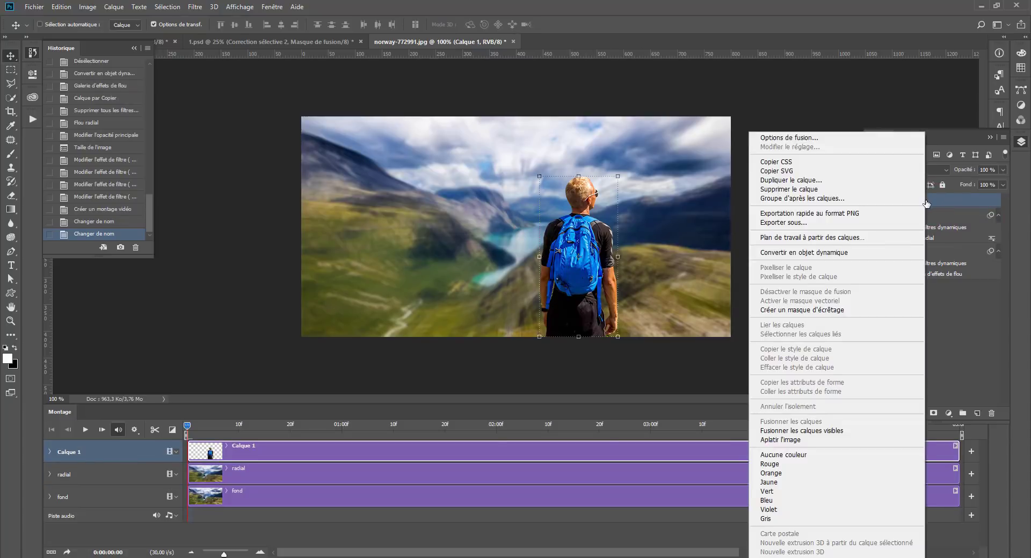
pyautogui.click(840, 251)
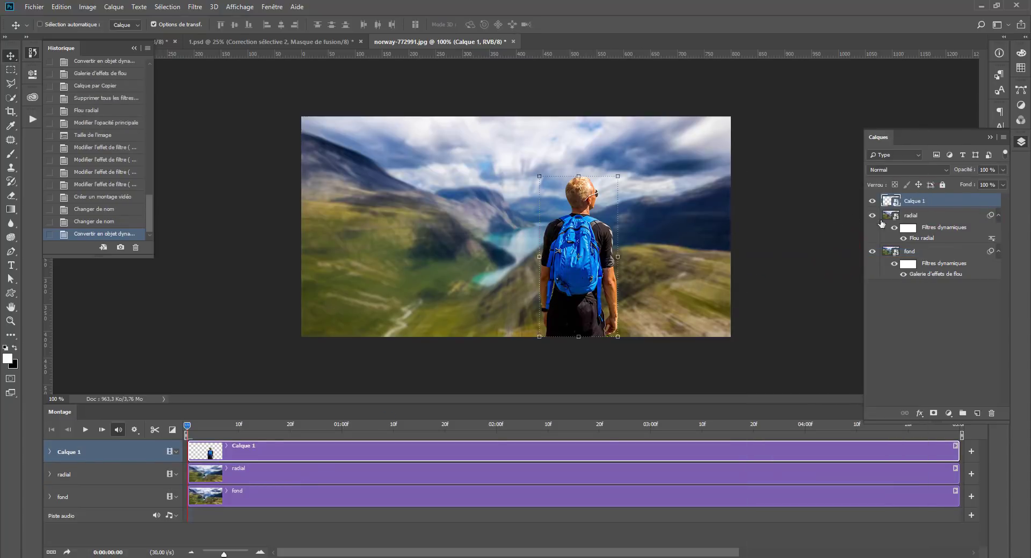
pyautogui.click(50, 449)
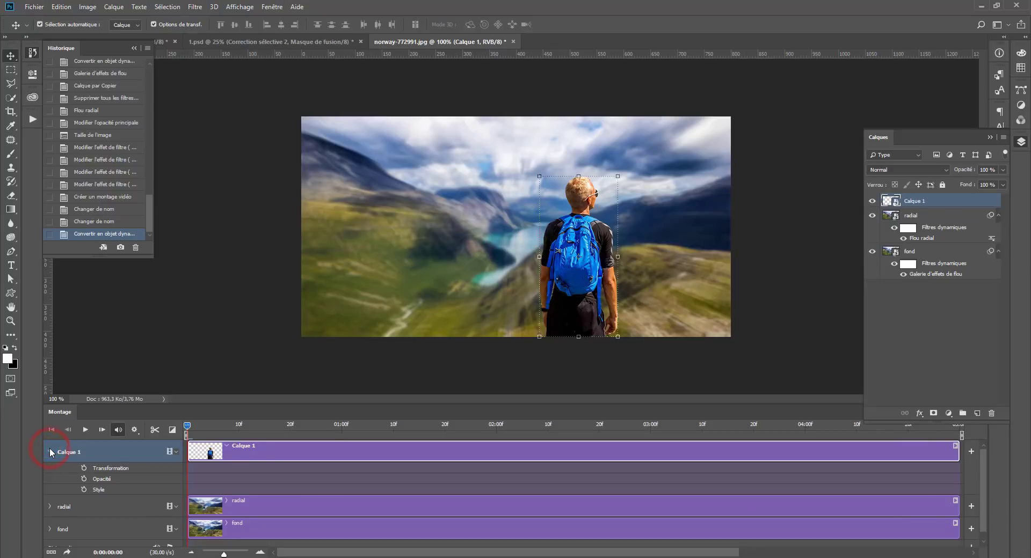
pyautogui.hotkey('ctrl', 'z')
pyautogui.click(49, 450)
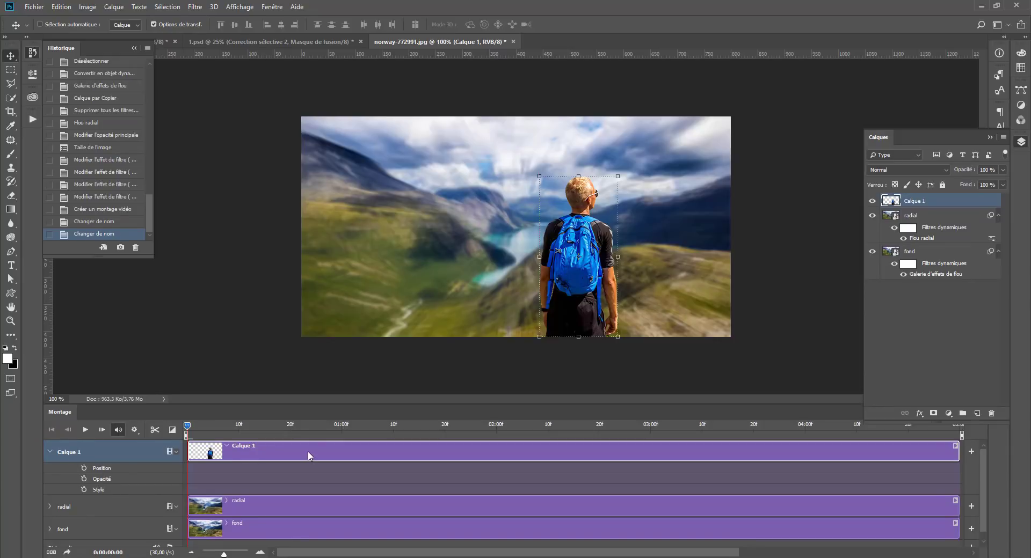
# Convert the hiker layer Calque 1 to a smart object and rename it "perso"
pyautogui.rightClick(926, 204)
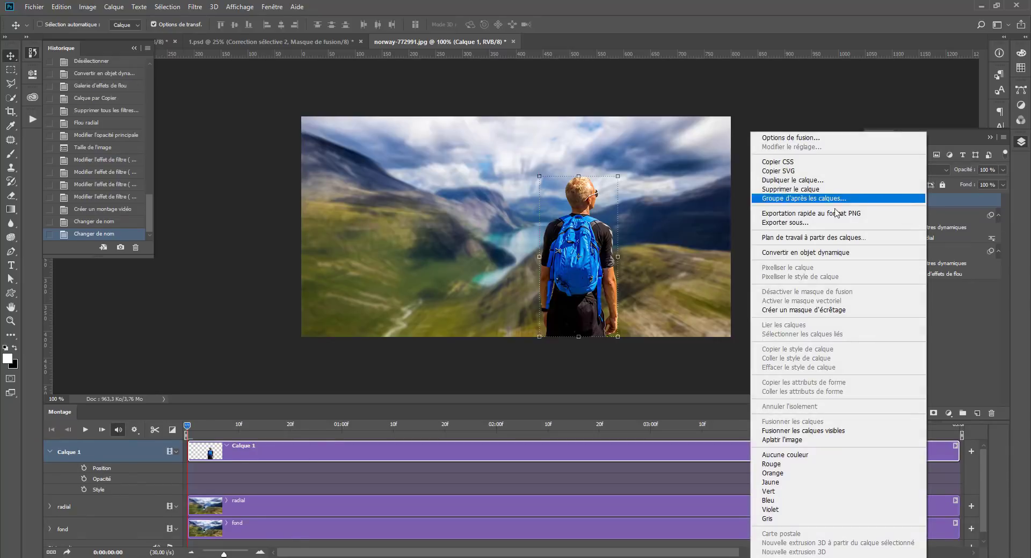
pyautogui.click(810, 253)
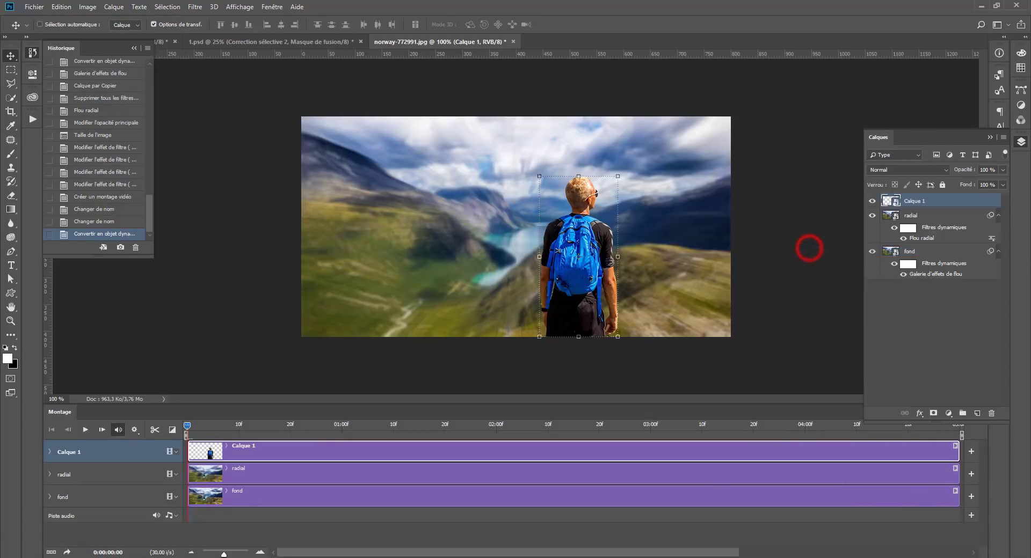
pyautogui.click(49, 454)
pyautogui.click(116, 470)
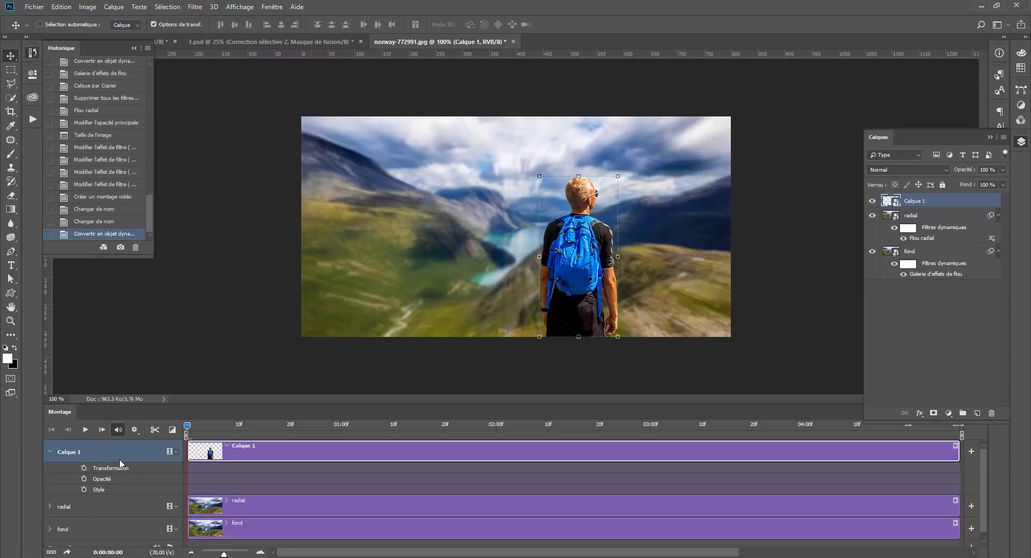
pyautogui.doubleClick(914, 201)
pyautogui.write('perso')
pyautogui.press('Return')
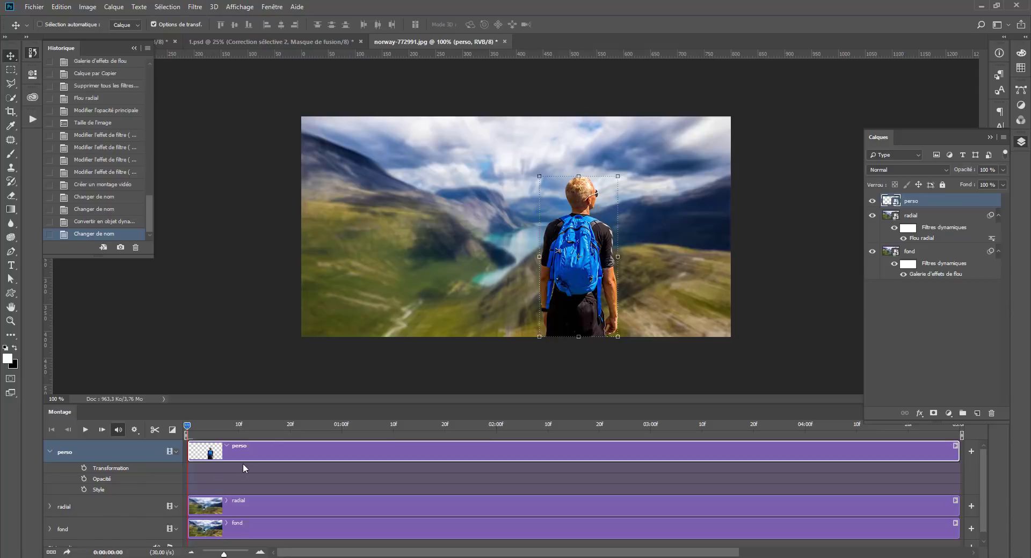
# Enable Transform keyframing on the perso track with a keyframe at 0:00:00:20
pyautogui.moveTo(187, 427); pyautogui.dragTo(292, 420)
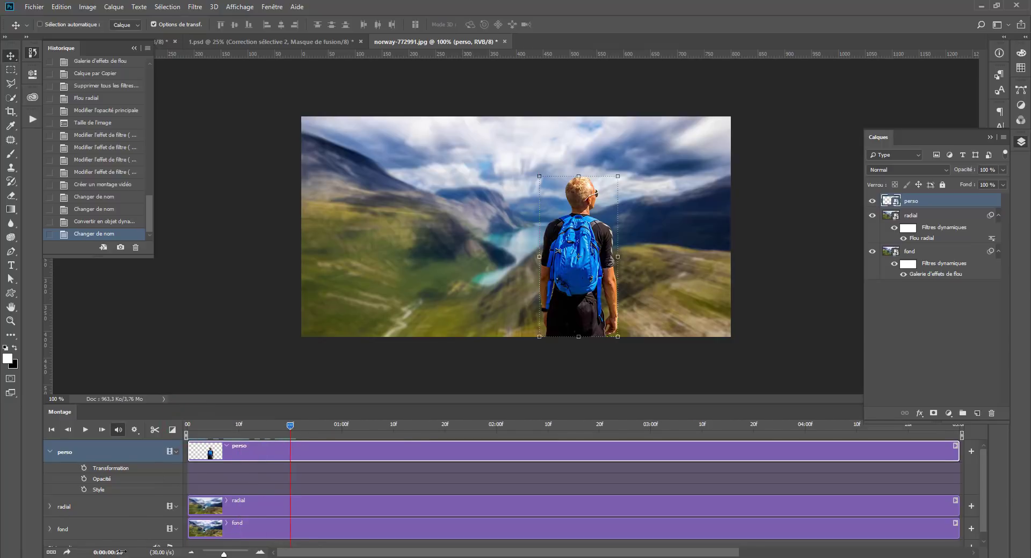
pyautogui.moveTo(291, 427)
pyautogui.mouseDown()
pyautogui.moveTo(258, 424)
pyautogui.moveTo(291, 430)
pyautogui.mouseUp()
pyautogui.click(83, 469)
# Enable Transform keyframing on the fond track with a keyframe at 0:00:00:20
pyautogui.click(48, 529)
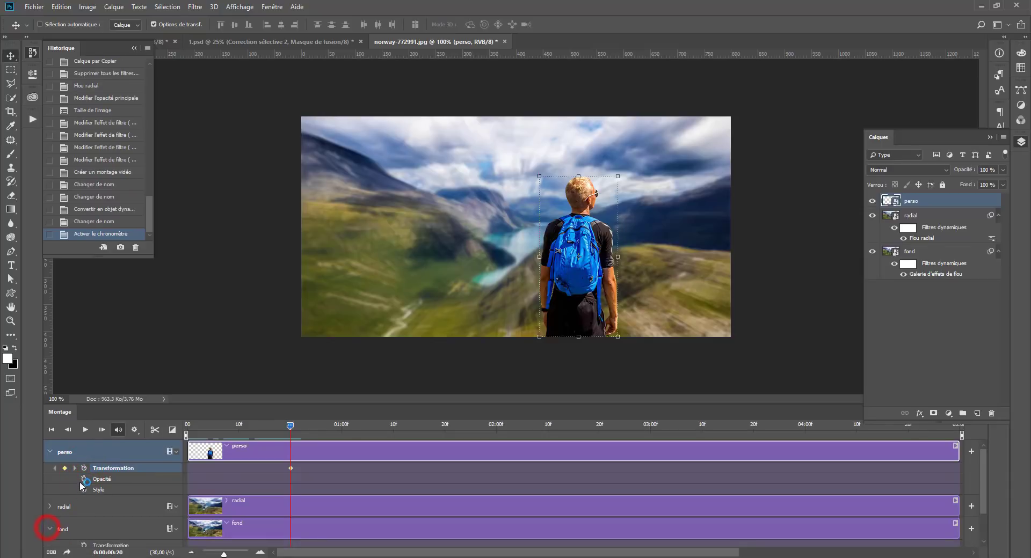
pyautogui.scroll(-3, 84, 480)
pyautogui.scroll(-3, 218, 500)
pyautogui.click(85, 506)
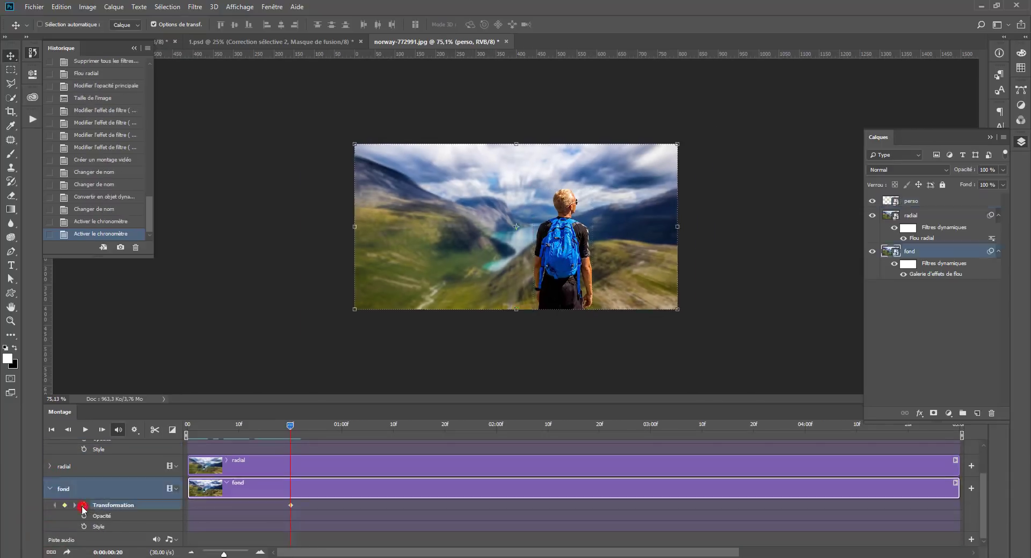
pyautogui.scroll(2, 361, 340)
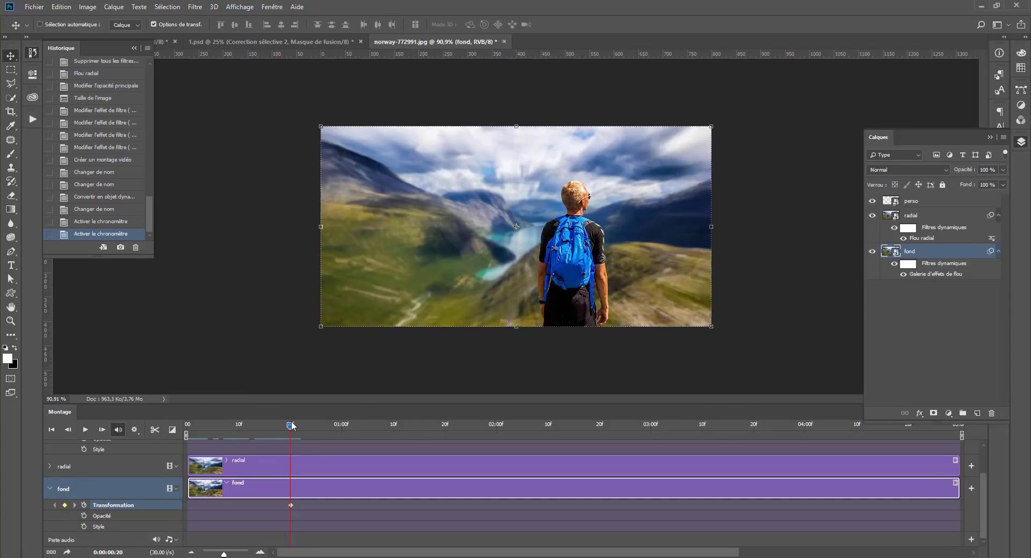
# Add Transform keyframes at 0:00:04:00 on the fond and perso tracks
pyautogui.moveTo(288, 423); pyautogui.dragTo(779, 425)
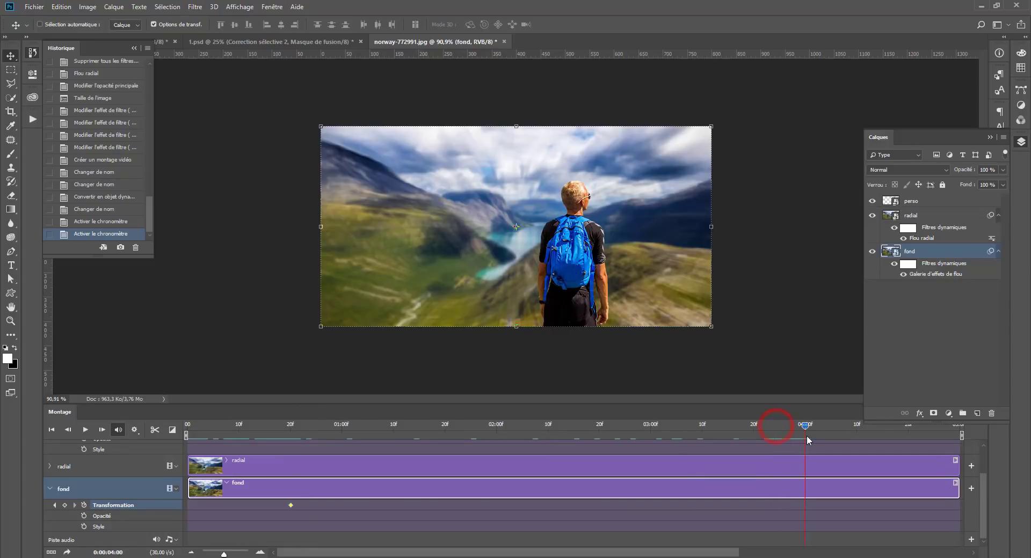
pyautogui.click(65, 505)
pyautogui.hotkey('ctrl', '+')
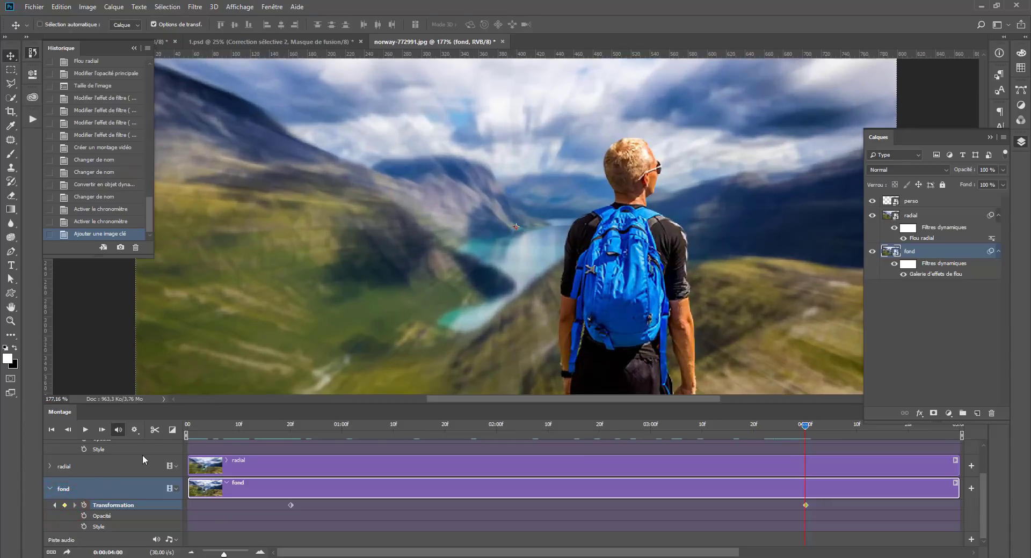
pyautogui.hotkey('ctrl', '-')
pyautogui.scroll(2, 75, 468)
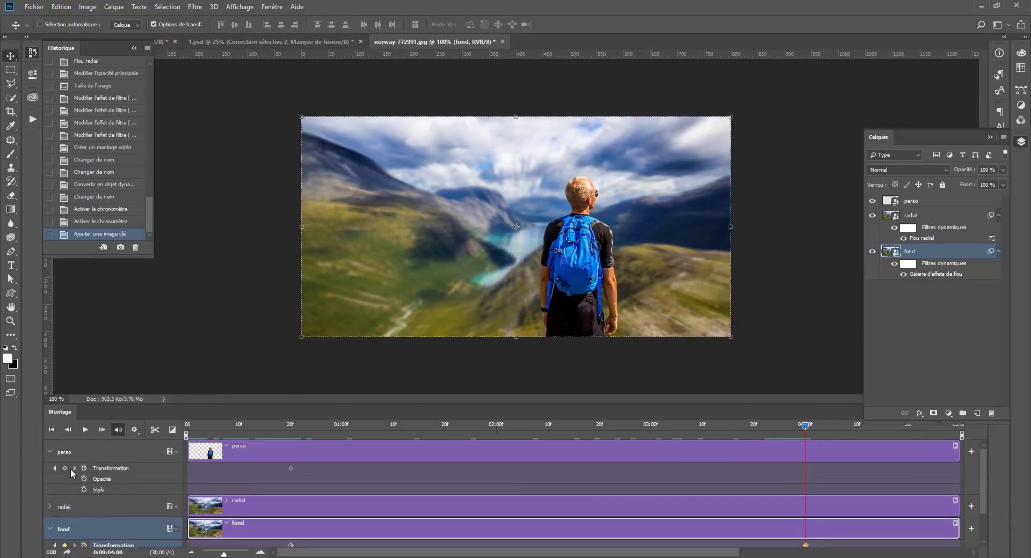
pyautogui.click(64, 468)
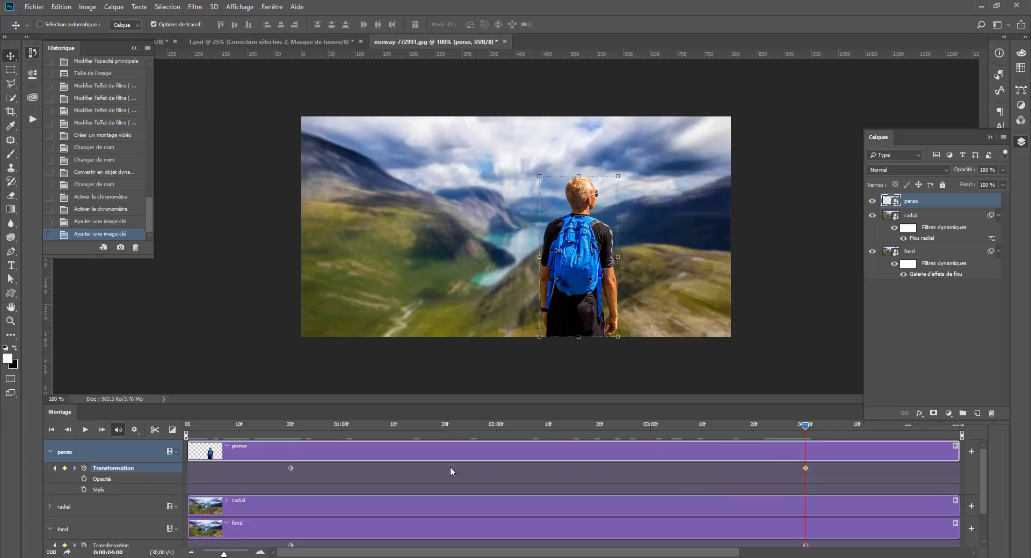
# Try to scale up the fond layer around its centre to about 25% at its 0:00:00:20 keyframe
pyautogui.moveTo(808, 426); pyautogui.dragTo(290, 428)
pyautogui.scroll(-1, 424, 269)
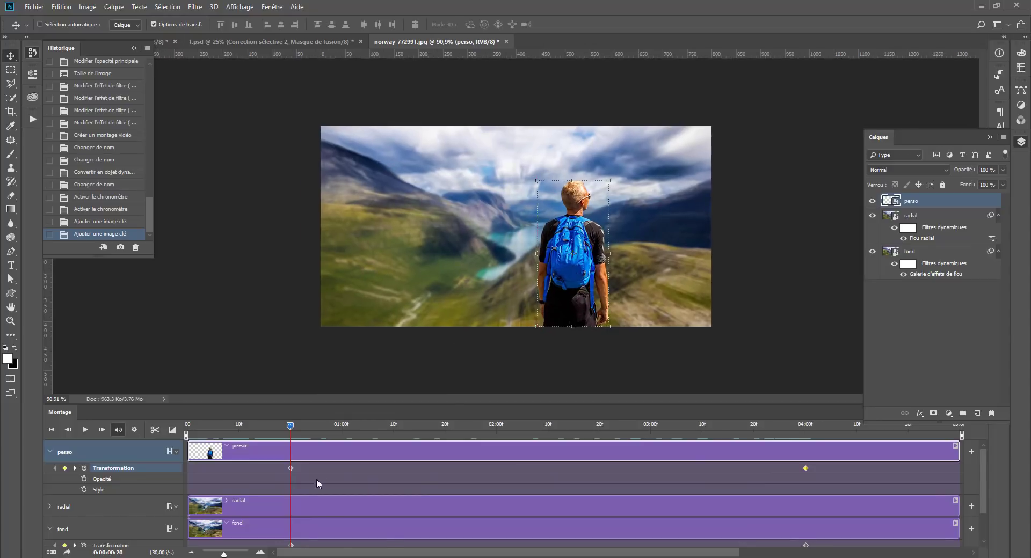
pyautogui.scroll(-2, 315, 475)
pyautogui.click(291, 505)
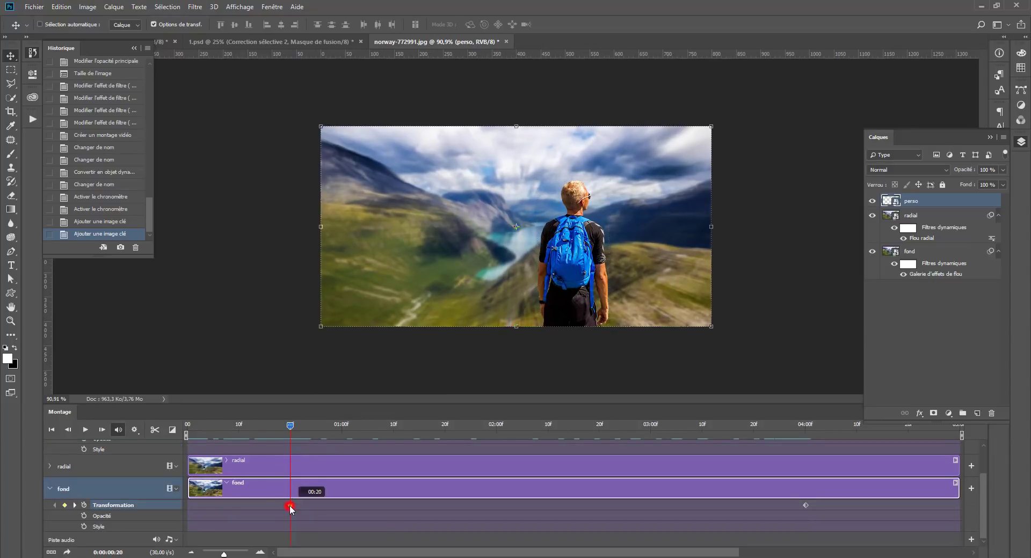
pyautogui.click(927, 252)
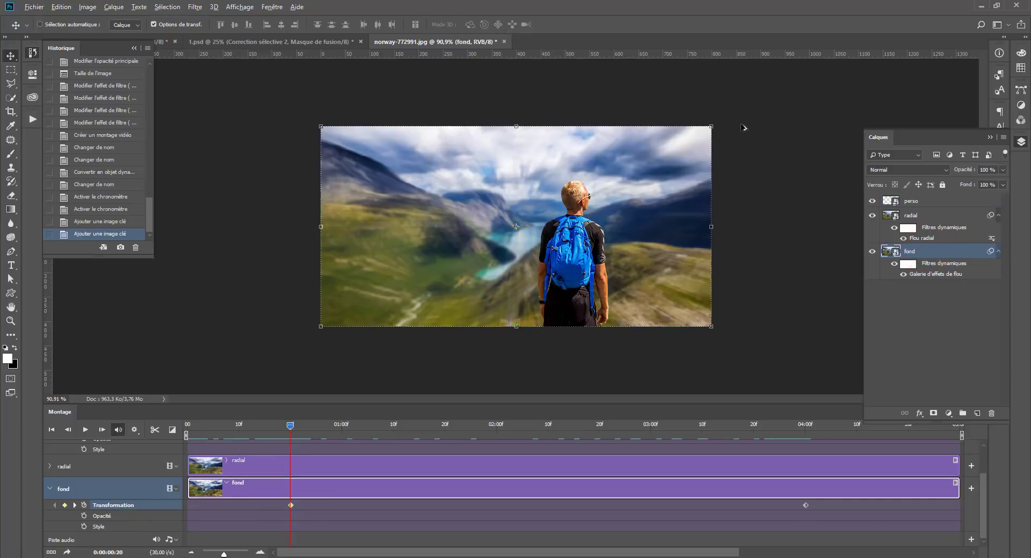
pyautogui.click(712, 129)
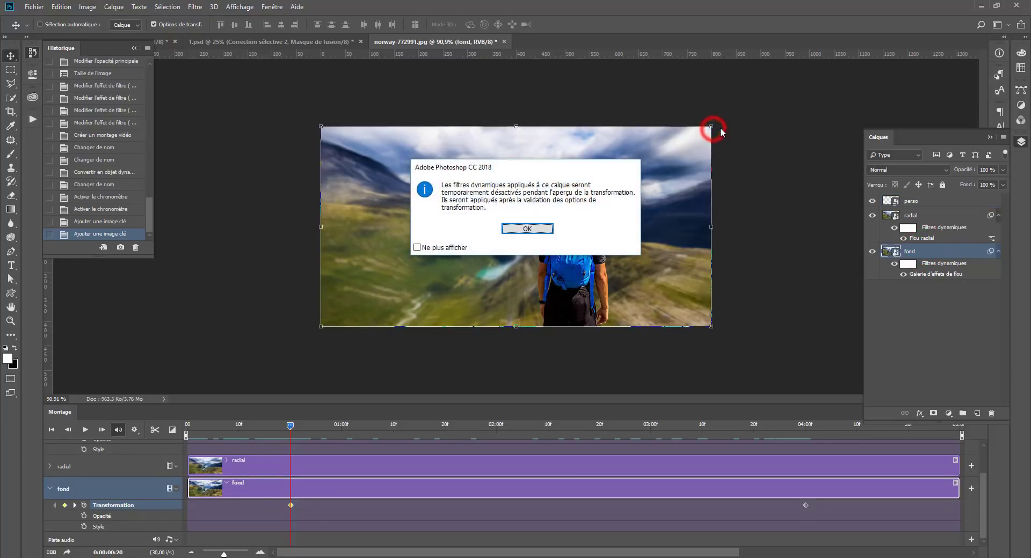
pyautogui.click(528, 229)
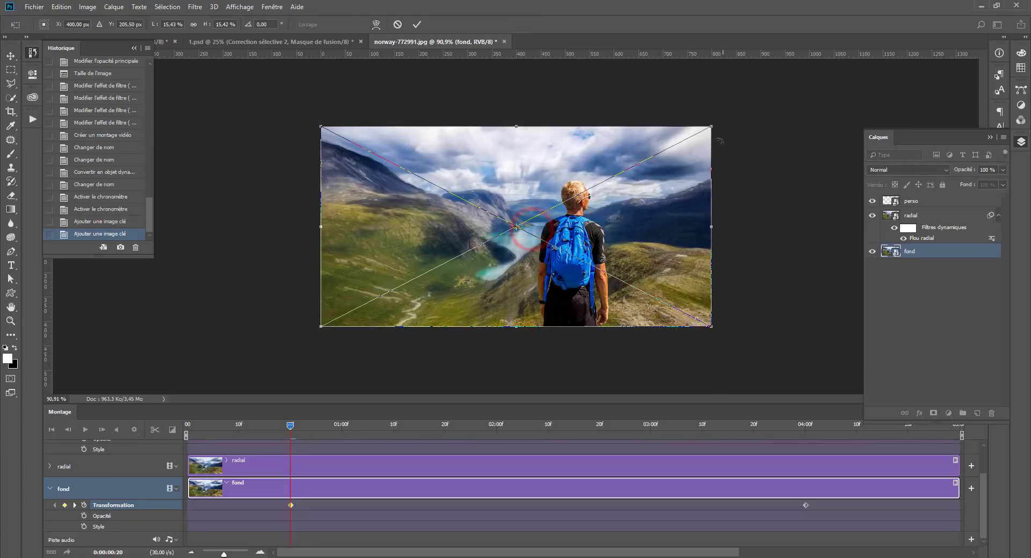
pyautogui.moveTo(711, 127); pyautogui.dragTo(840, 77)
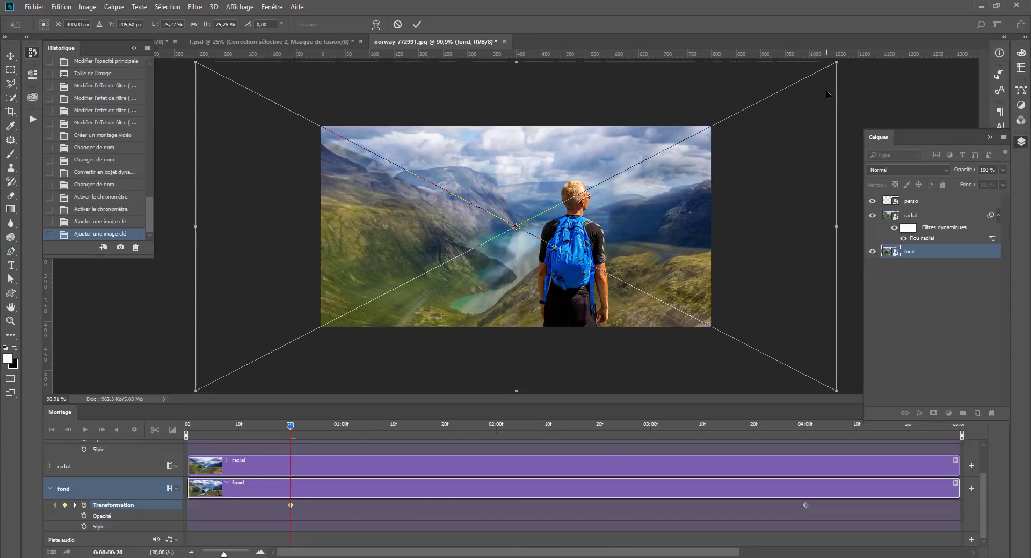
pyautogui.press('Return')
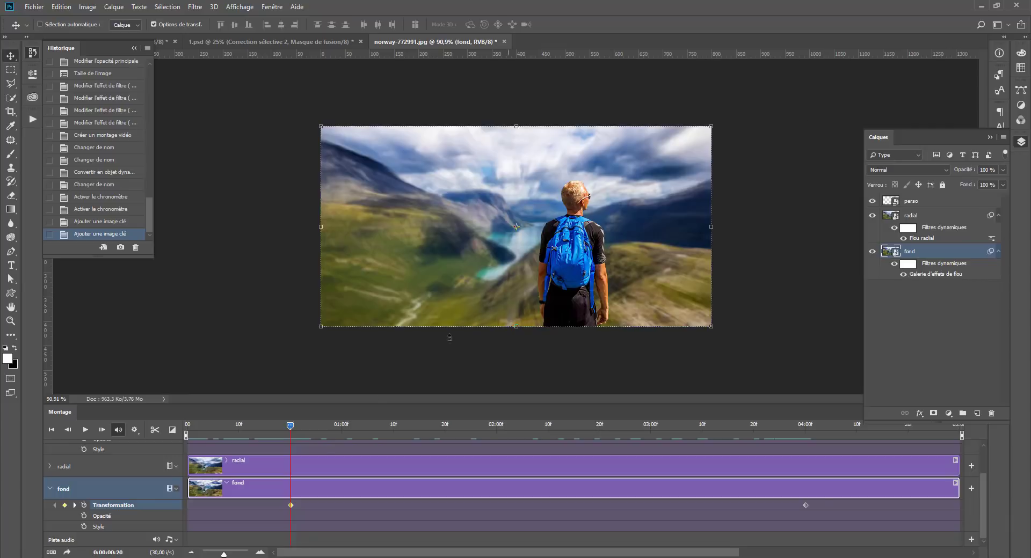
# Hide the radial layer and enlarge the fond layer around its centre at the 0:00:00:20 keyframe
pyautogui.scroll(2, 332, 455)
pyautogui.scroll(-1, 333, 455)
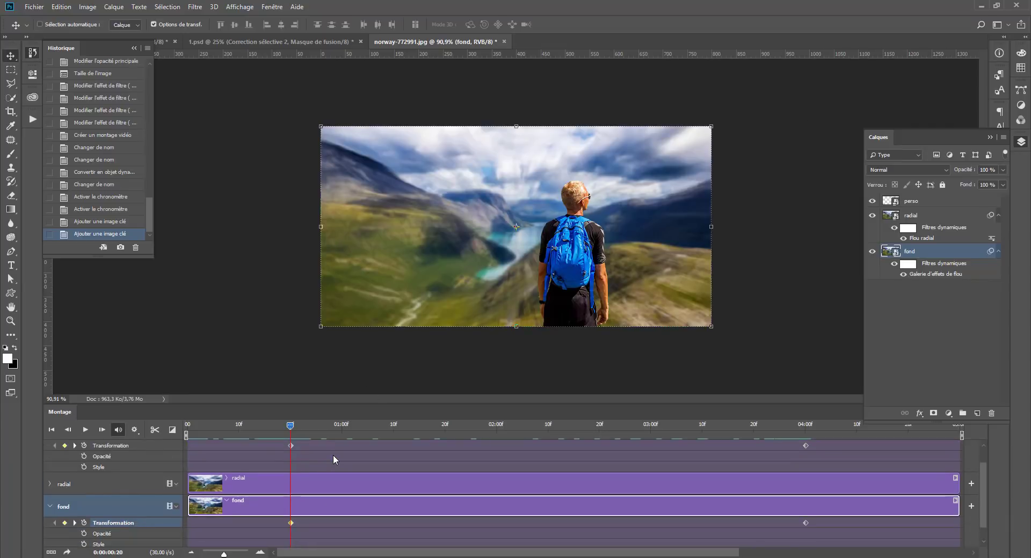
pyautogui.click(872, 216)
pyautogui.moveTo(290, 426); pyautogui.dragTo(233, 425)
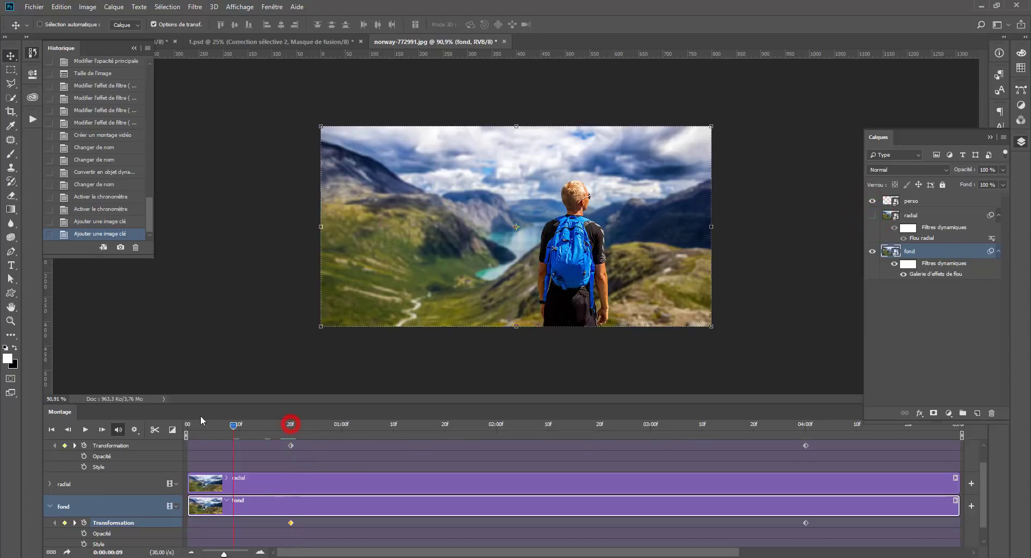
pyautogui.press('space')
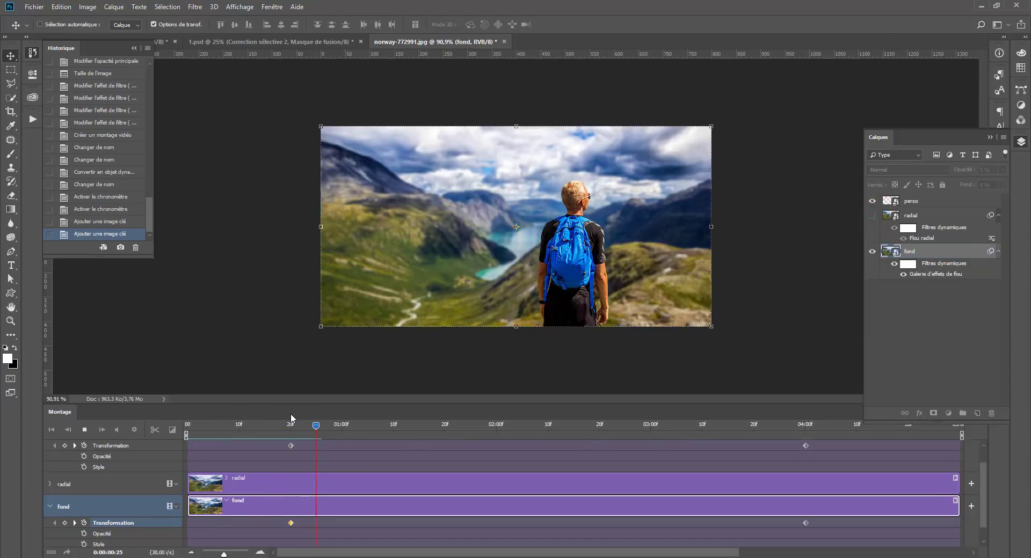
pyautogui.press('space')
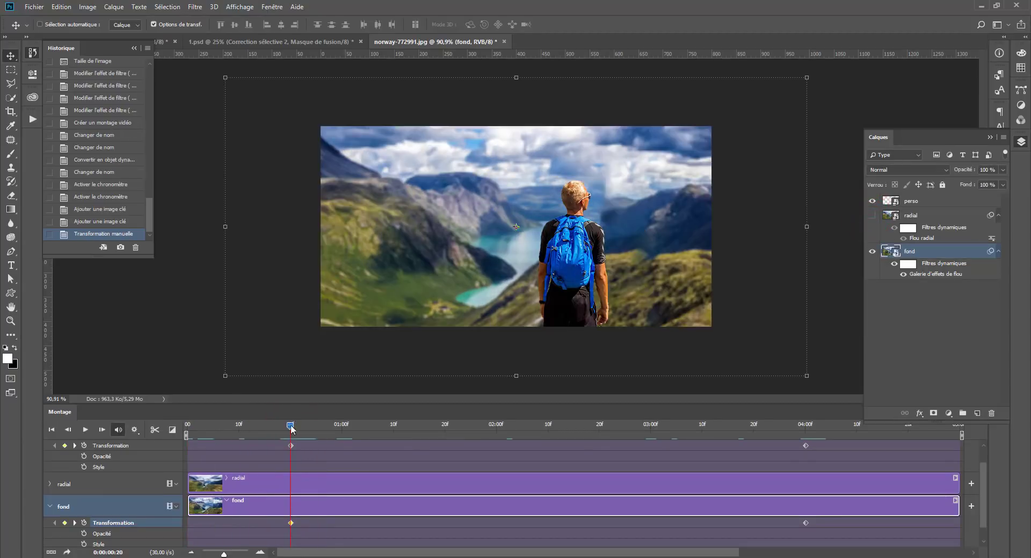
# Scrub between the 0:00:00:20 and 0:00:04:00 keyframes and compare the fond animation with the radial layer shown and hidden
pyautogui.moveTo(291, 425); pyautogui.dragTo(306, 427)
pyautogui.moveTo(378, 424)
pyautogui.mouseDown()
pyautogui.moveTo(419, 424)
pyautogui.moveTo(398, 424)
pyautogui.mouseUp()
pyautogui.click(804, 424)
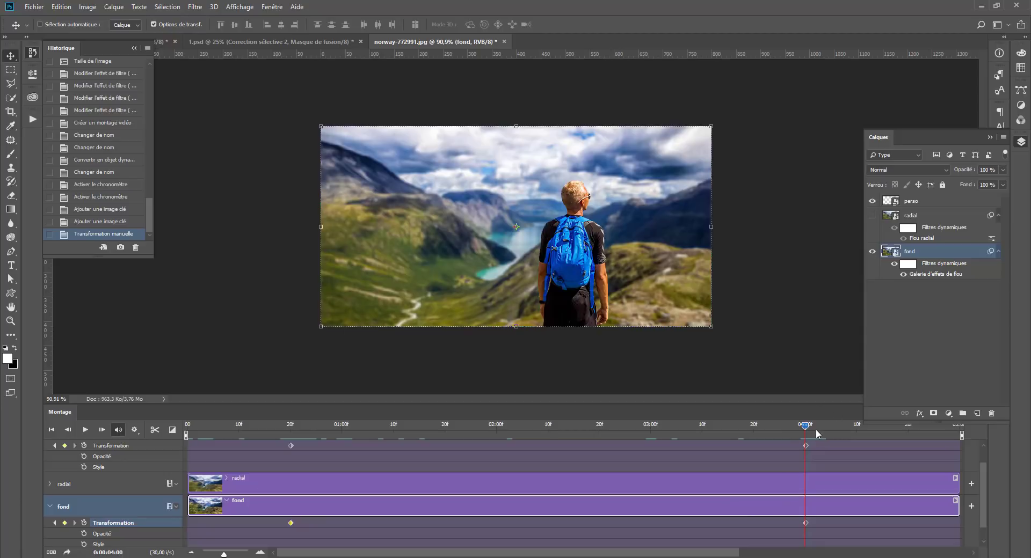
pyautogui.moveTo(805, 425); pyautogui.dragTo(337, 425)
pyautogui.click(872, 215)
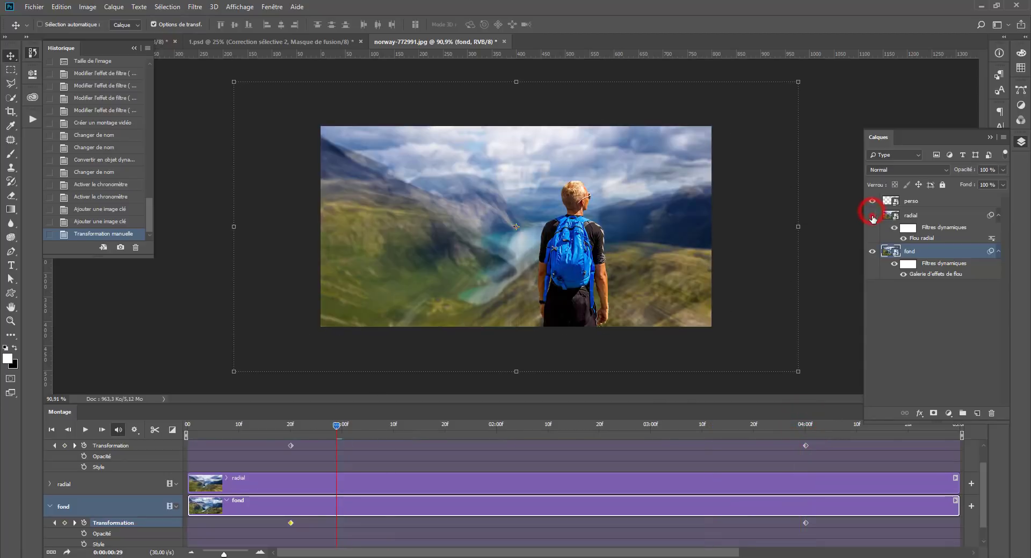
pyautogui.click(872, 214)
pyautogui.click(872, 215)
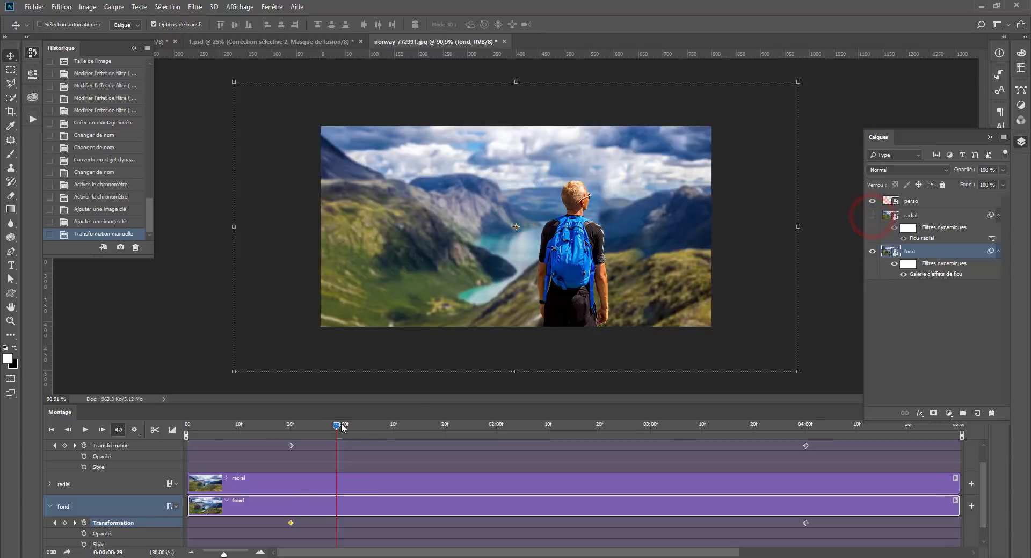
pyautogui.click(331, 423)
pyautogui.moveTo(283, 421)
pyautogui.mouseDown()
pyautogui.moveTo(269, 416)
pyautogui.moveTo(288, 425)
pyautogui.mouseUp()
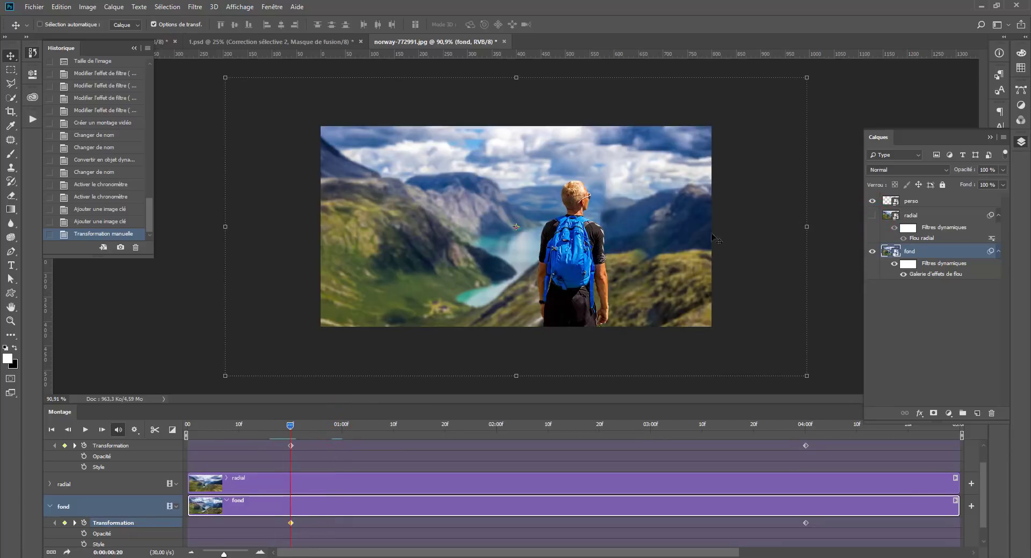
# Play back the fond zoom animation from around 0:00:00:20 to past the 0:00:04:00 keyframe
pyautogui.press('space')
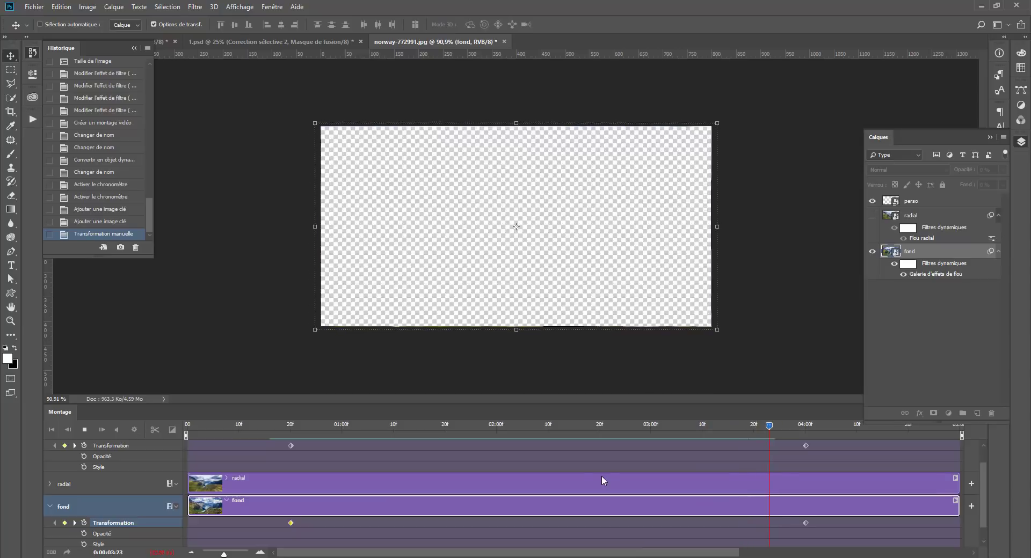
pyautogui.click(275, 425)
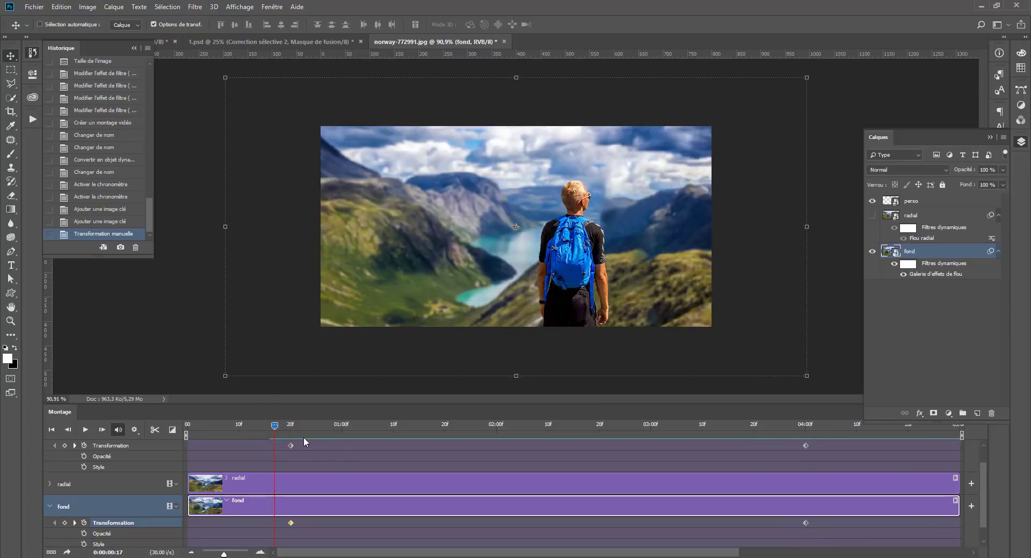
pyautogui.press('space')
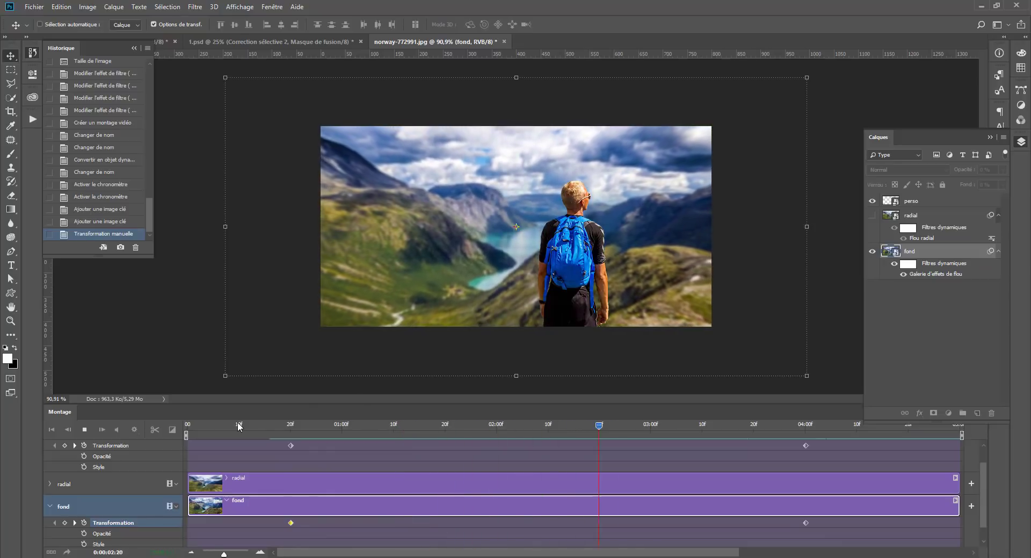
pyautogui.press('space')
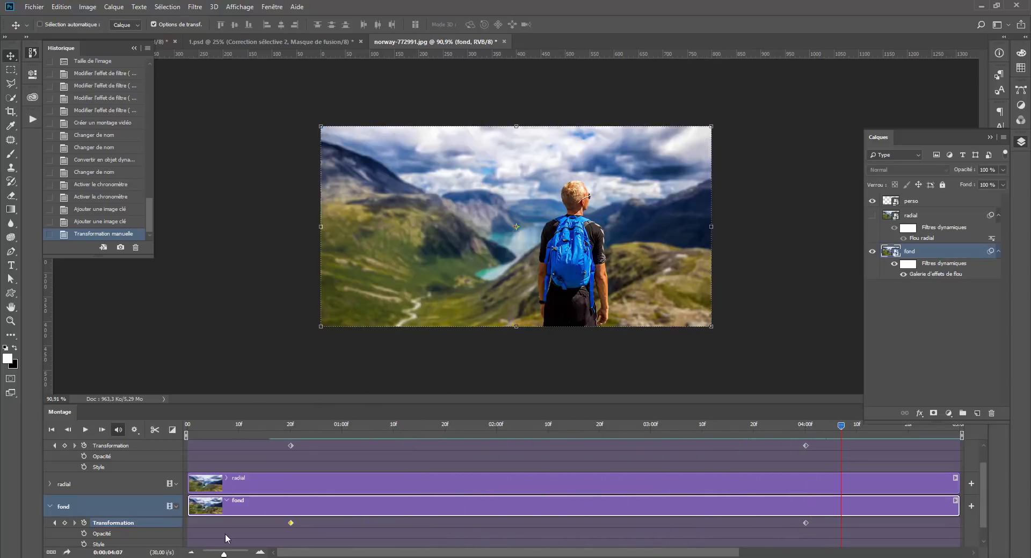
# Expand the radial track's properties and copy the fond track's Transform keyframe at 0:00:00:20
pyautogui.click(49, 485)
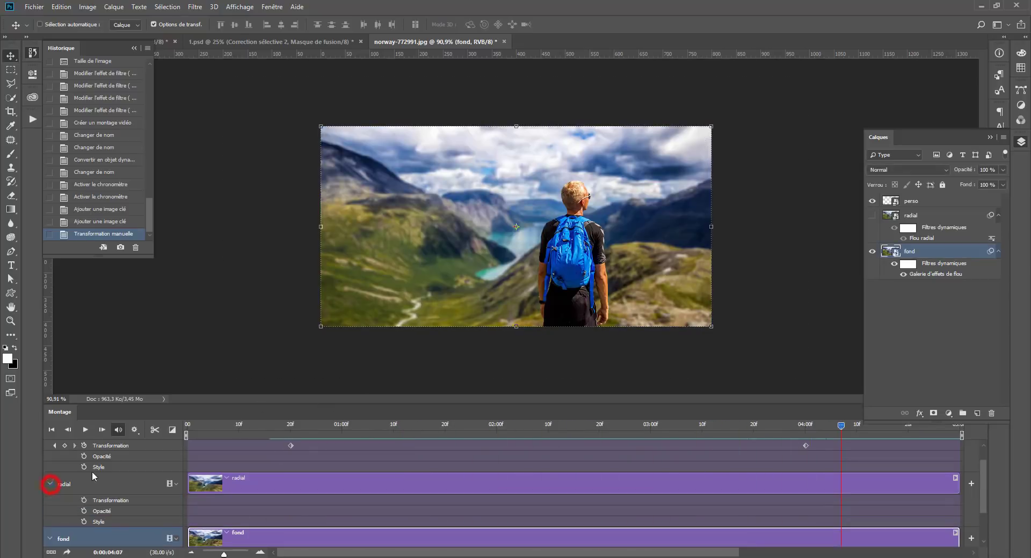
pyautogui.scroll(-2, 266, 481)
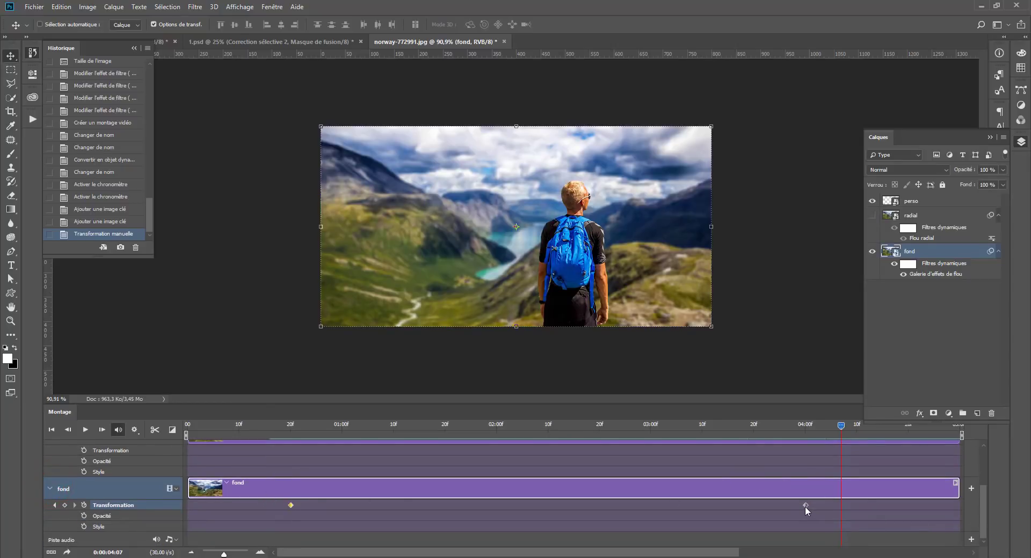
pyautogui.rightClick(291, 505)
pyautogui.click(320, 439)
pyautogui.click(292, 449)
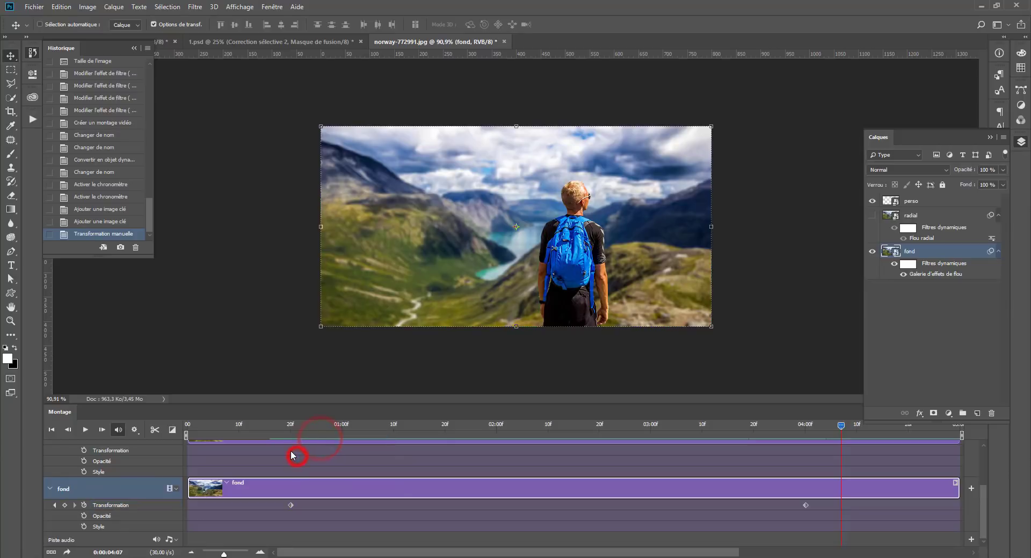
# Try to paste the keyframe on the radial track, enable its Transform keyframing at 0:00:04:07, and undo that keyframe
pyautogui.scroll(1, 293, 448)
pyautogui.click(292, 458)
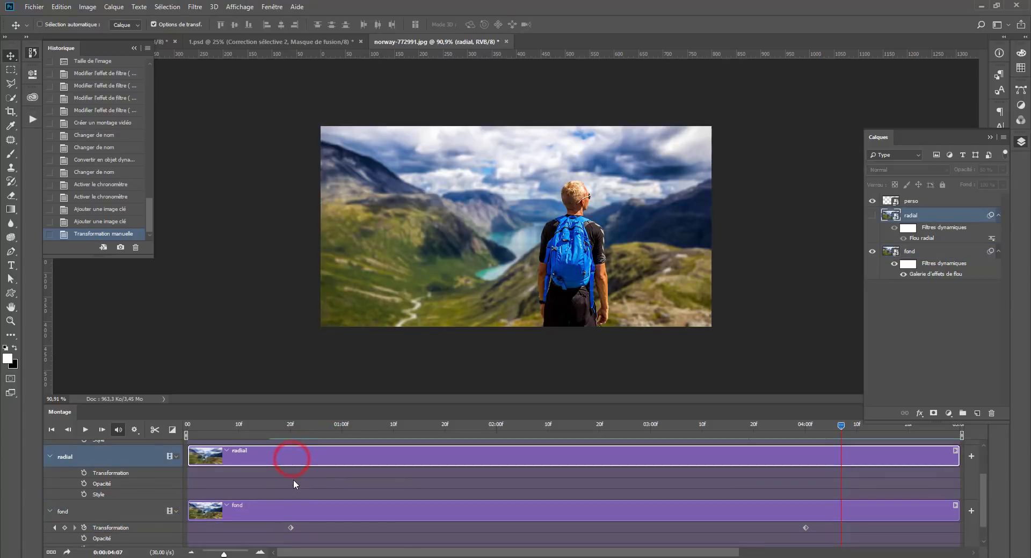
pyautogui.rightClick(288, 461)
pyautogui.click(289, 482)
pyautogui.click(84, 473)
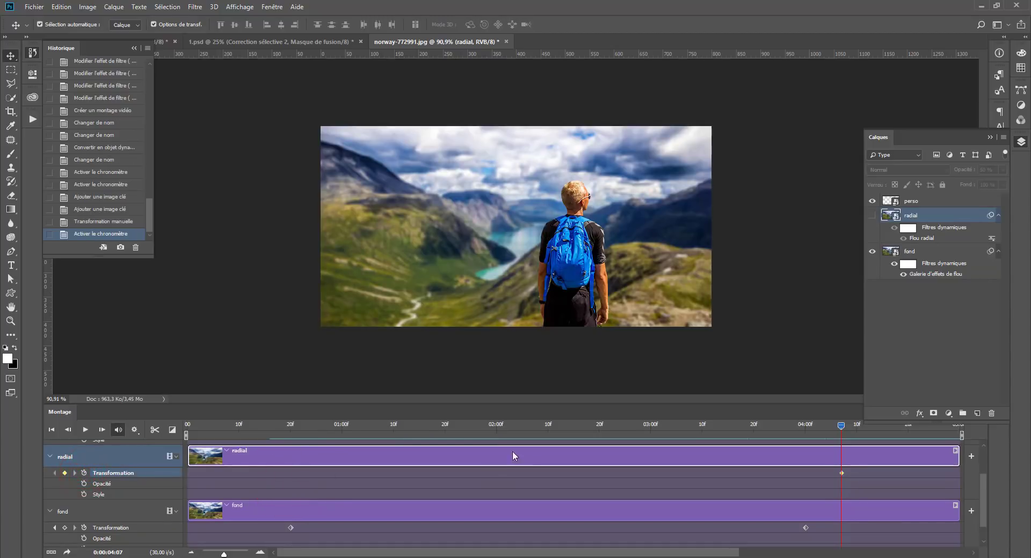
pyautogui.hotkey('ctrl', 'z')
# Enable Transform keyframing on the radial track at 0:00:00:20 and paste the copied fond keyframe there
pyautogui.click(284, 425)
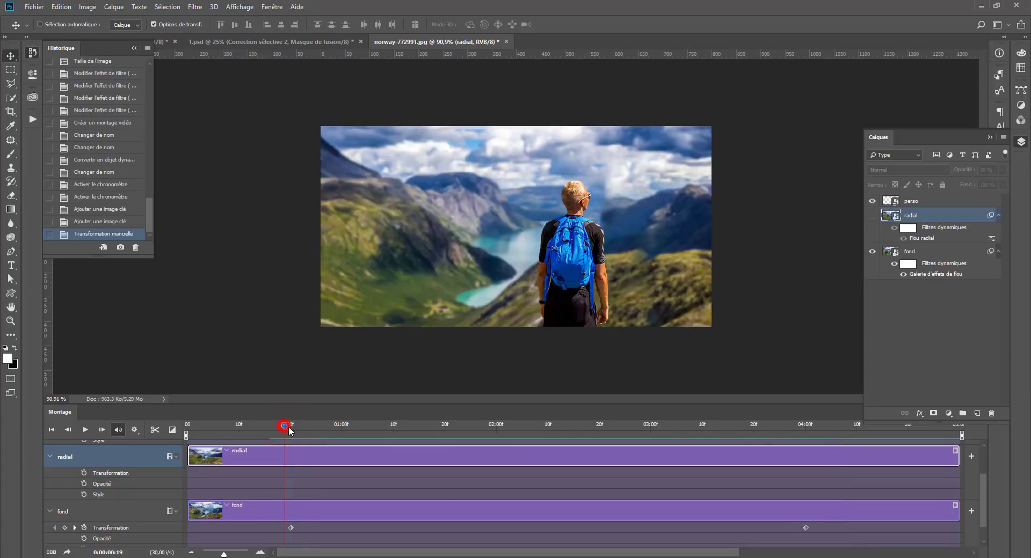
pyautogui.moveTo(289, 426); pyautogui.dragTo(291, 427)
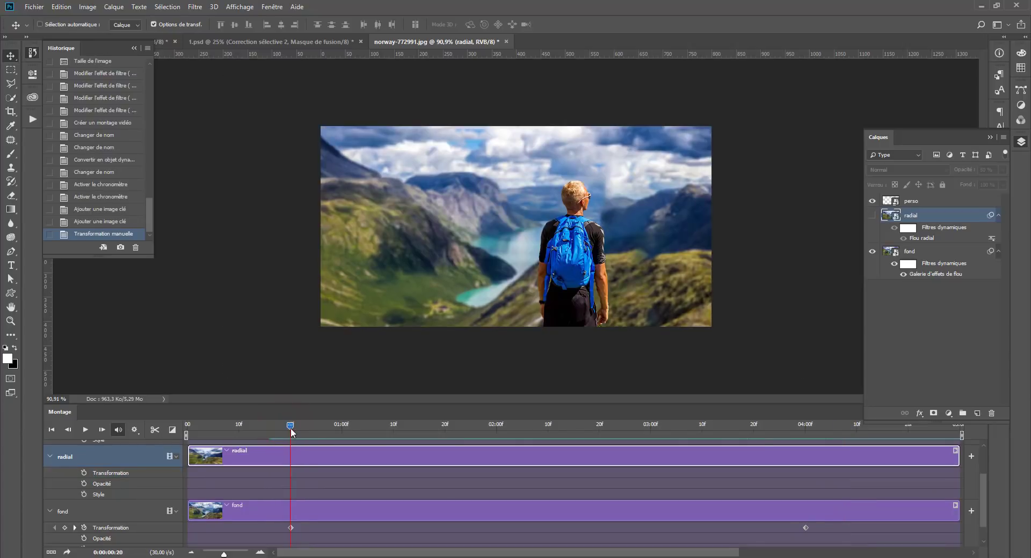
pyautogui.click(84, 473)
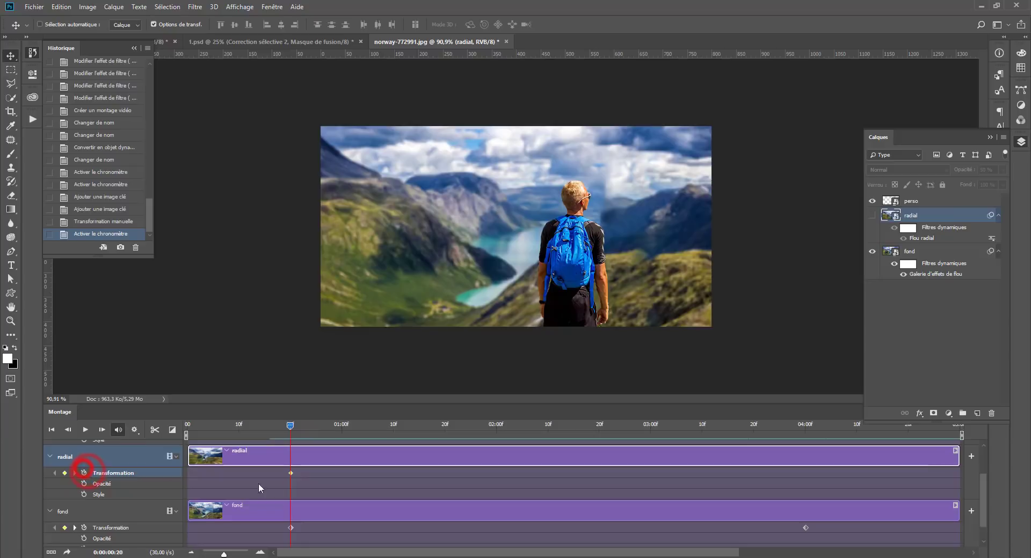
pyautogui.click(290, 473)
pyautogui.rightClick(291, 472)
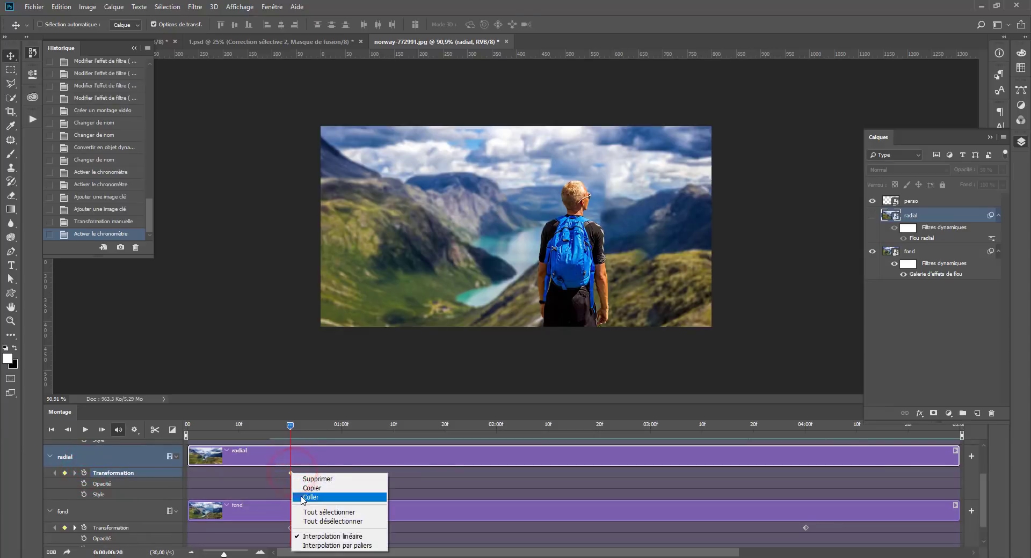
pyautogui.click(301, 498)
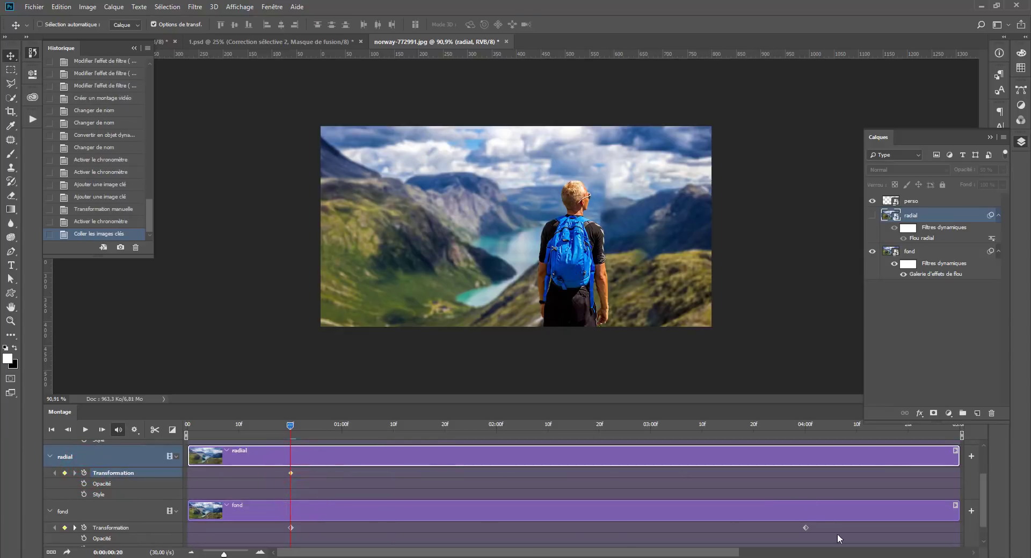
# Copy the fond track's Transform keyframe at 0:00:04:00 and move the playhead close to it
pyautogui.click(805, 528)
pyautogui.rightClick(805, 528)
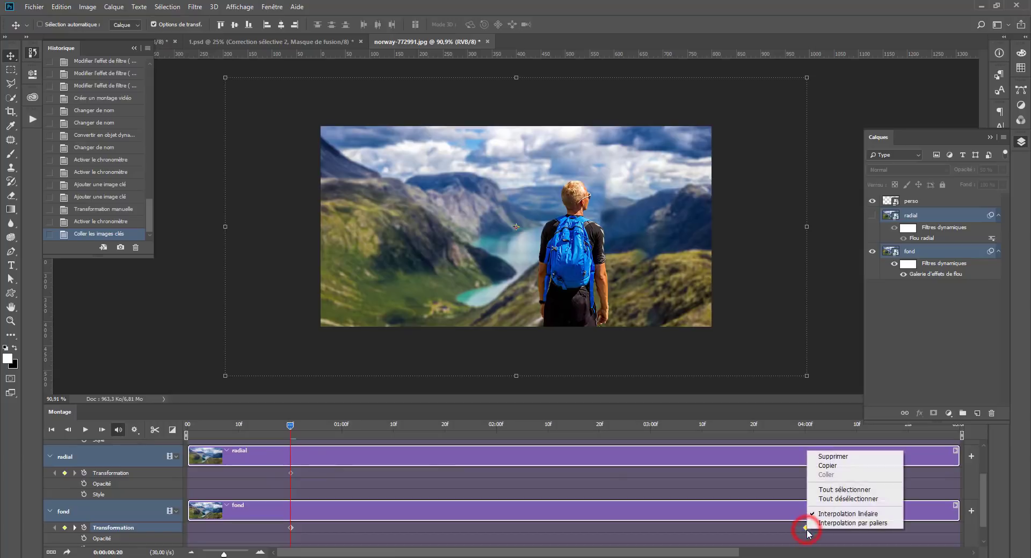
pyautogui.click(836, 467)
pyautogui.click(809, 424)
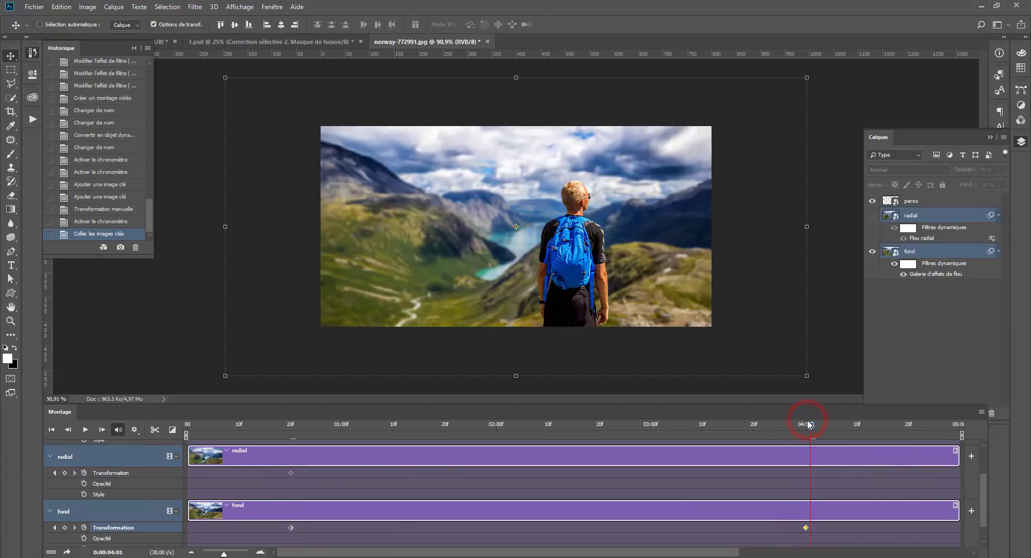
pyautogui.moveTo(808, 421); pyautogui.dragTo(810, 423)
# Enlarge the timeline area so the perso, radial and fond keyframe rows fit together
pyautogui.moveTo(201, 425); pyautogui.dragTo(304, 553)
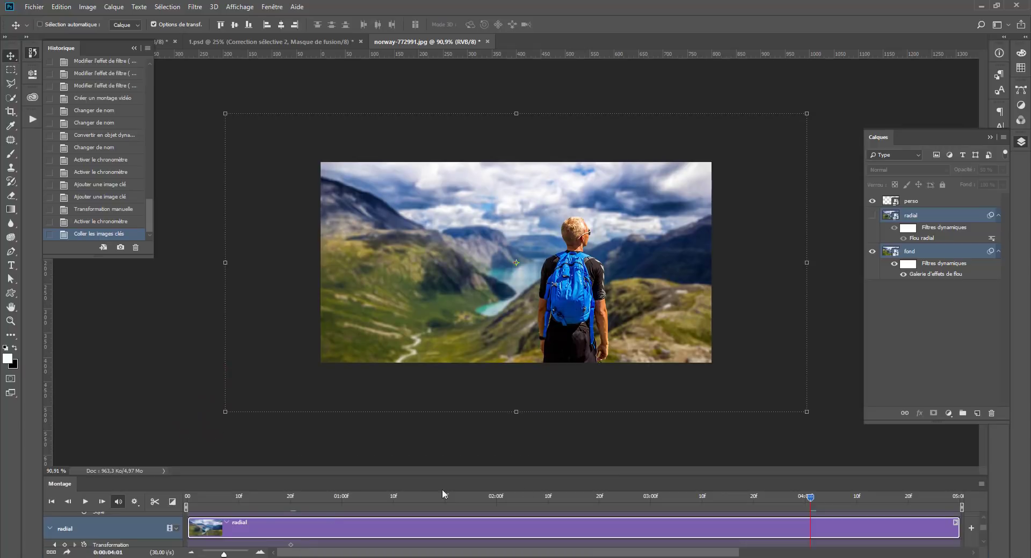
pyautogui.click(272, 474)
pyautogui.moveTo(297, 475); pyautogui.dragTo(292, 353)
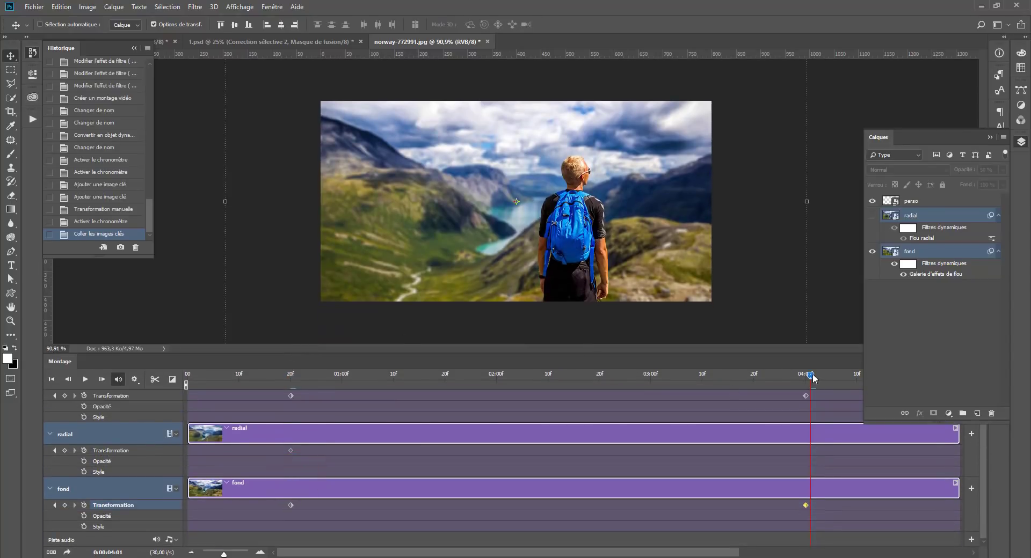
# Add a Transform keyframe on the radial track at 0:00:04:00 and paste the copied fond keyframe over it
pyautogui.moveTo(811, 374); pyautogui.dragTo(804, 375)
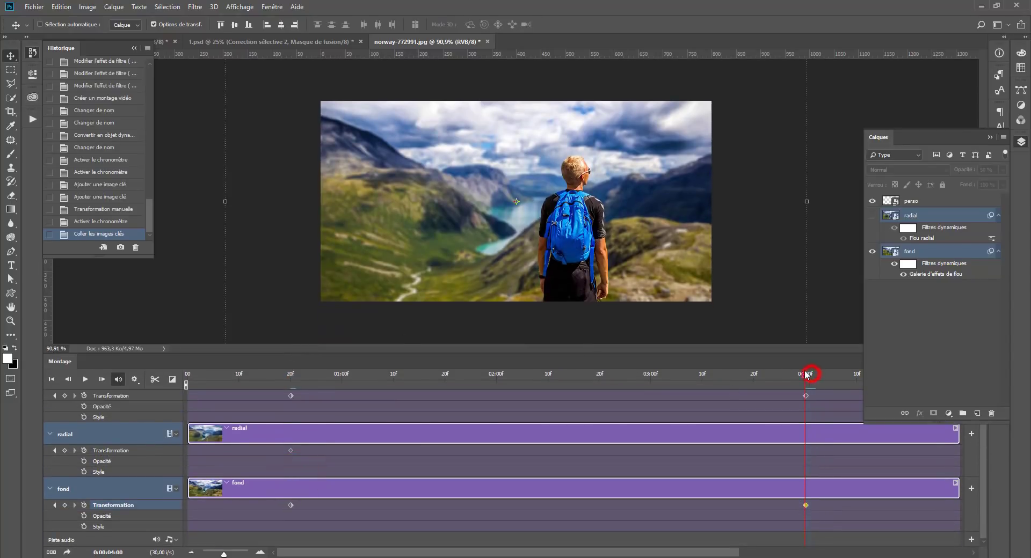
pyautogui.click(804, 449)
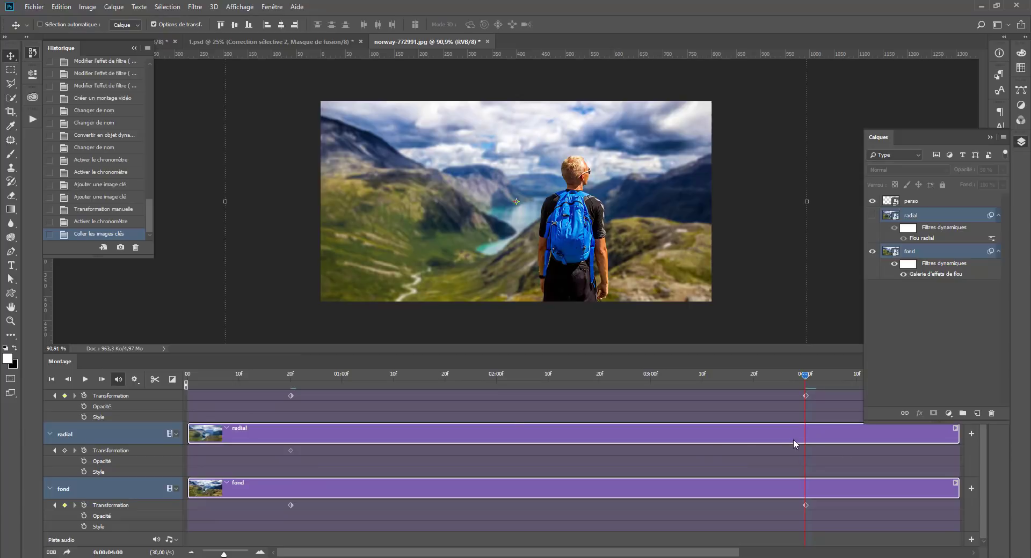
pyautogui.click(68, 450)
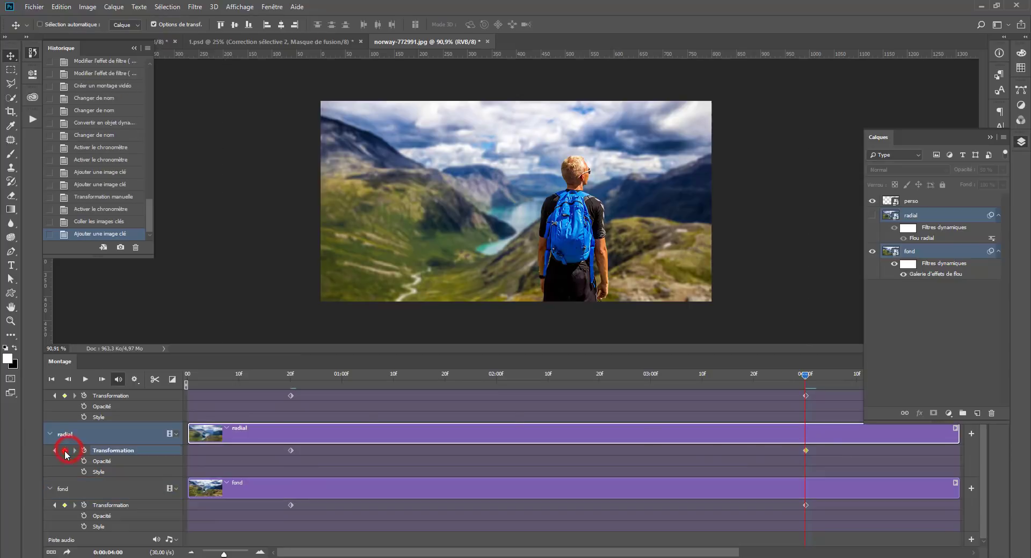
pyautogui.rightClick(806, 451)
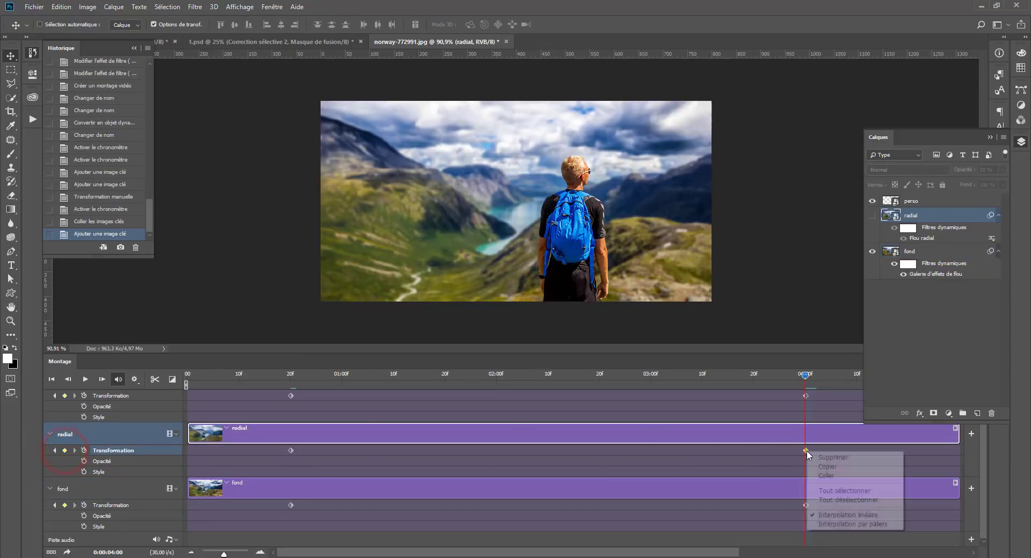
pyautogui.click(823, 475)
# Show the radial layer and scrub the timeline back to 0:00:00:20
pyautogui.click(872, 215)
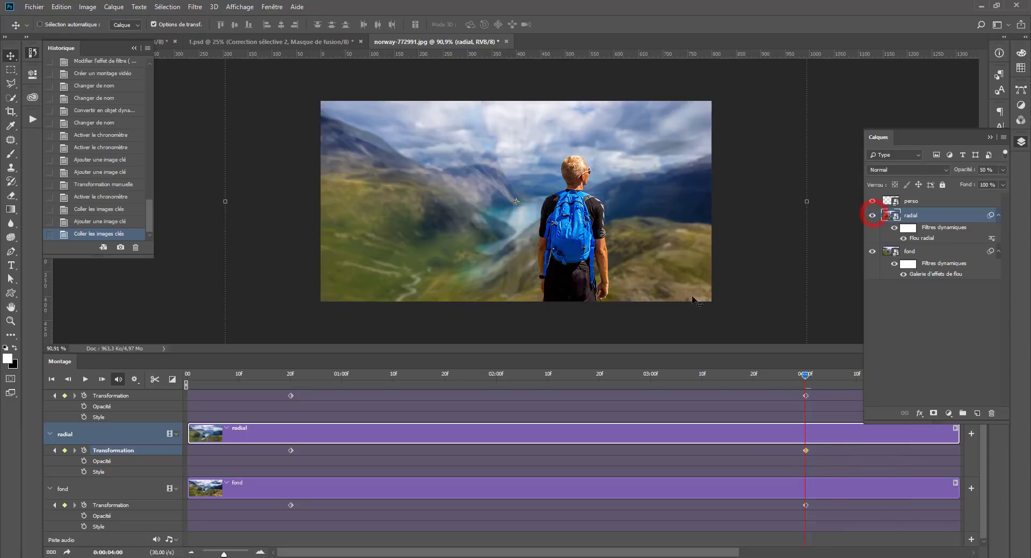
pyautogui.click(803, 375)
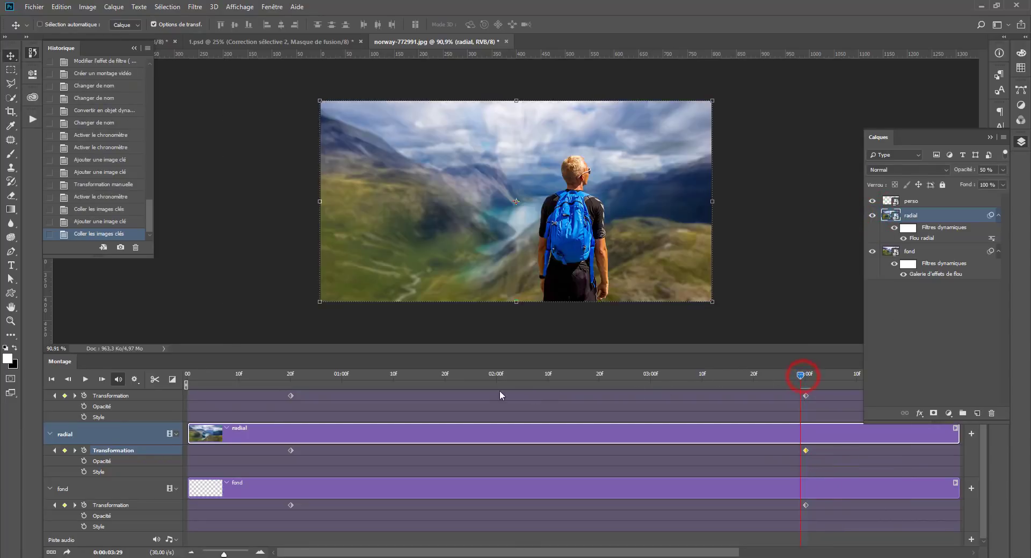
pyautogui.moveTo(499, 386); pyautogui.dragTo(291, 394)
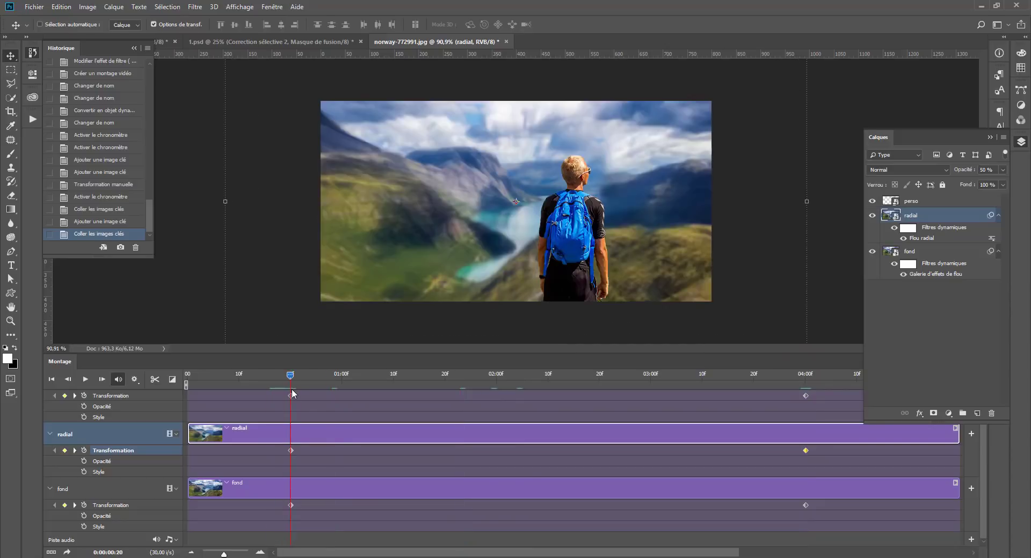
# Enable Opacity keyframing on the radial track at 0:00:00:20 and set the layer's opacity to 0 %
pyautogui.click(239, 384)
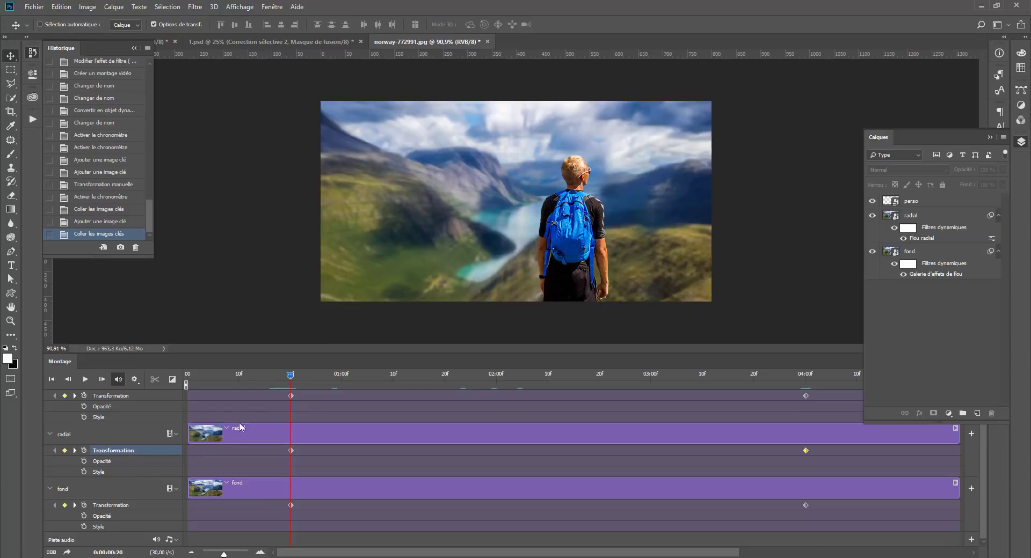
pyautogui.click(84, 461)
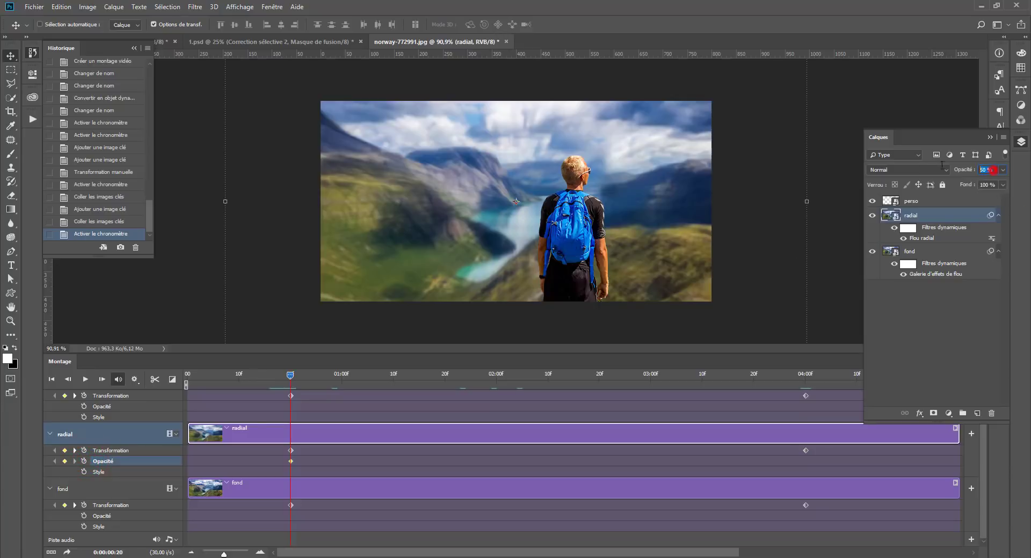
pyautogui.write('0')
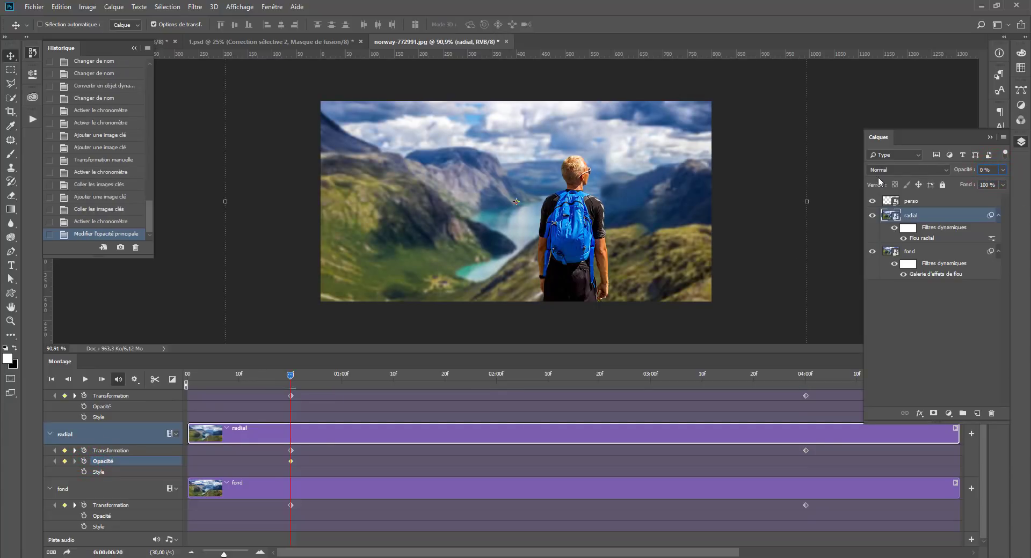
# Add an Opacity keyframe on the radial track at 0:00:01:02 and set the layer's opacity to 50 %
pyautogui.moveTo(293, 378); pyautogui.dragTo(353, 375)
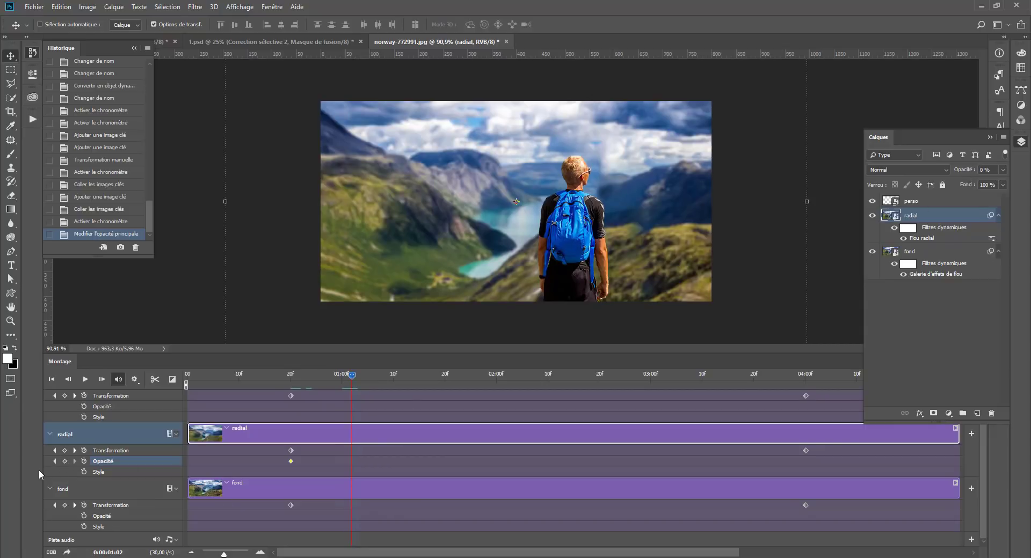
pyautogui.click(65, 461)
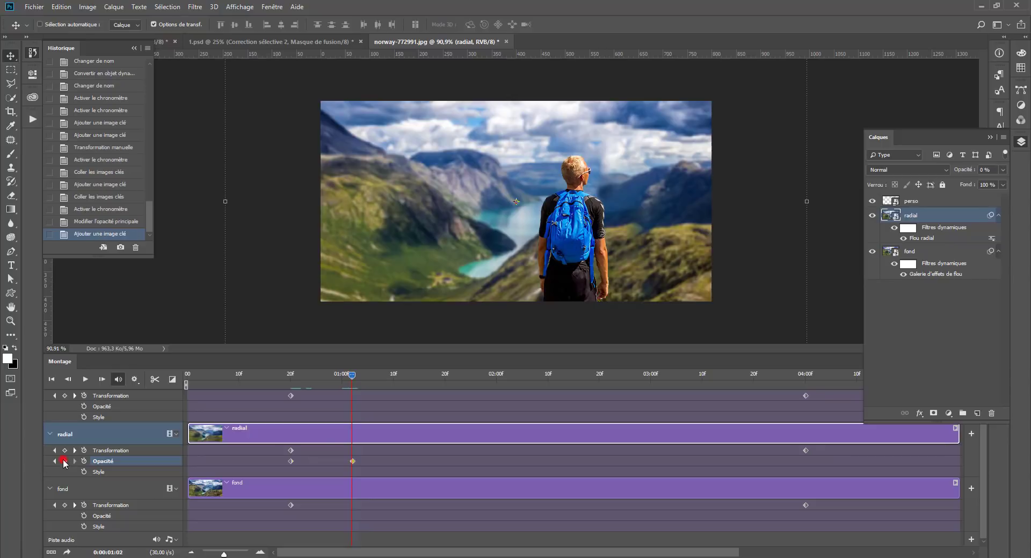
pyautogui.click(985, 171)
pyautogui.write('50')
pyautogui.press('Return')
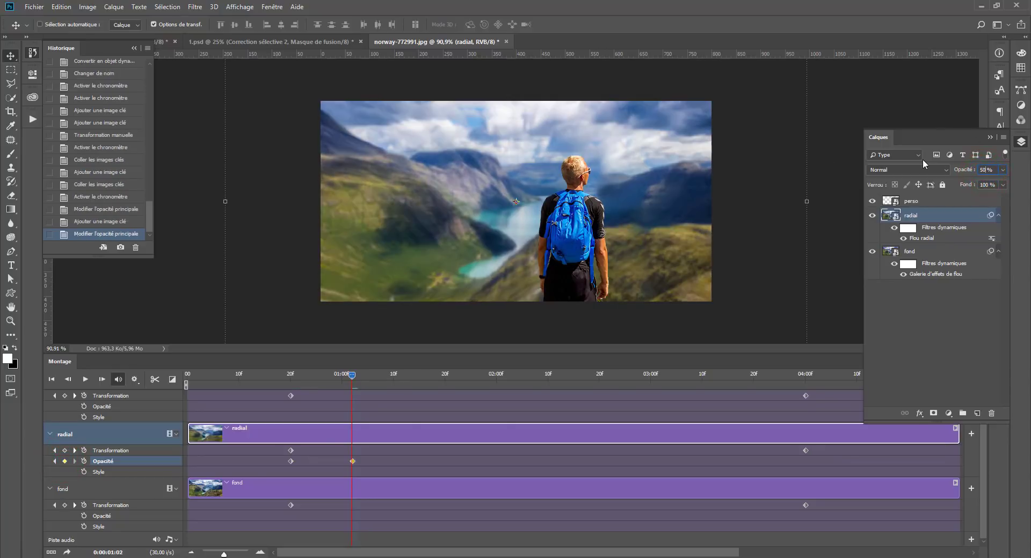
# Preview the radial blur's fade-in and add another Opacity keyframe on the radial track at 0:00:03:19
pyautogui.click(298, 385)
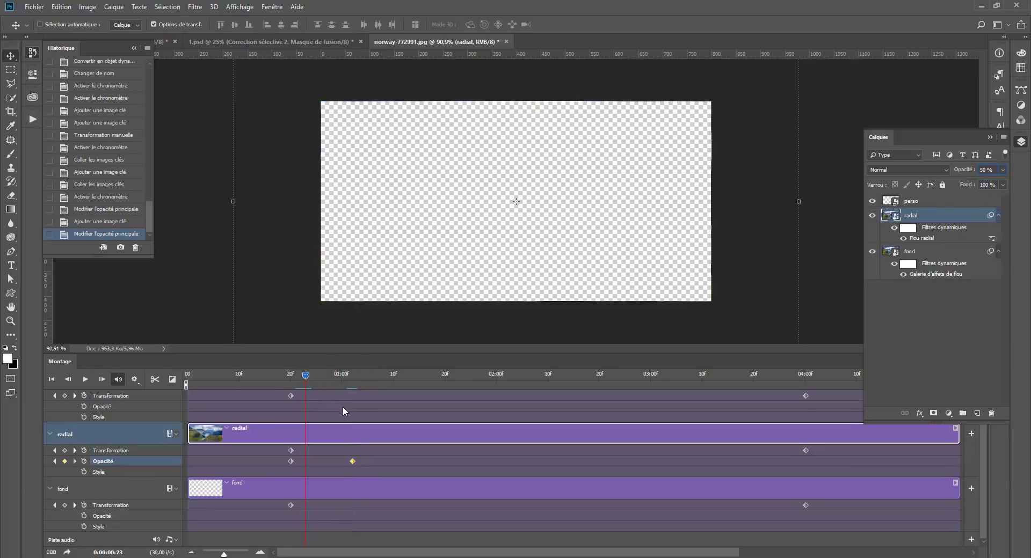
pyautogui.click(352, 412)
pyautogui.press('space')
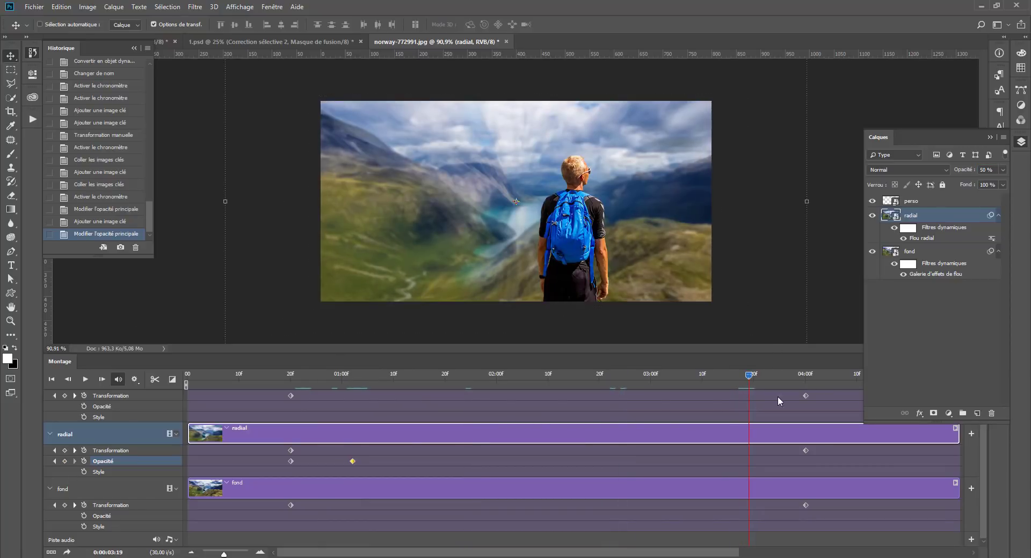
pyautogui.click(65, 461)
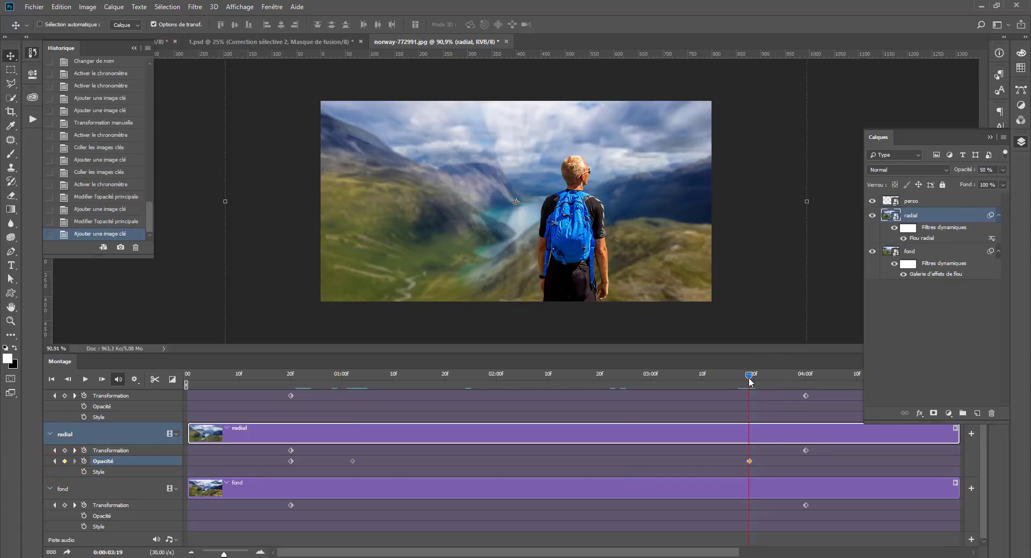
# Add an Opacity keyframe on the radial track at 0:00:03:29 and set the layer's opacity to 0 %
pyautogui.moveTo(748, 377); pyautogui.dragTo(804, 374)
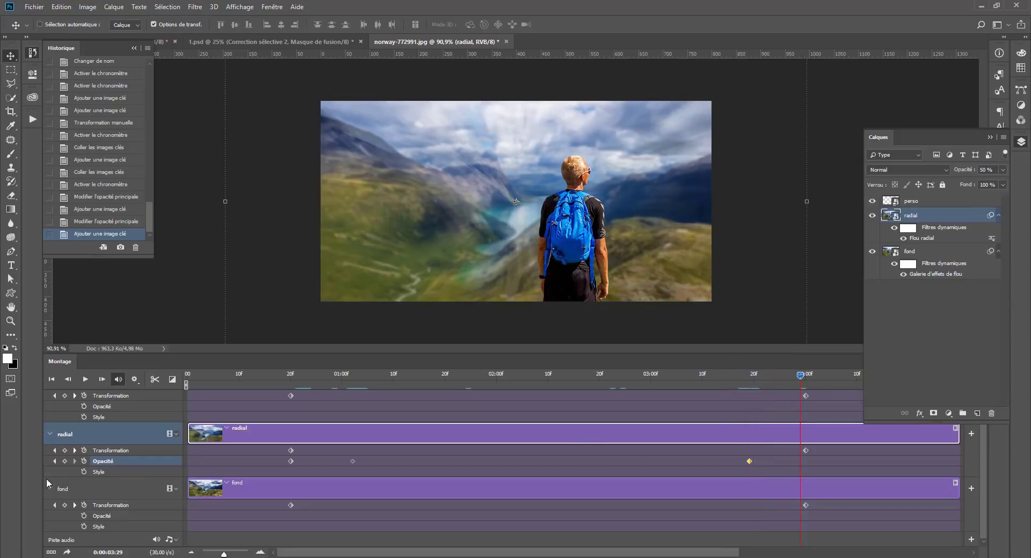
pyautogui.click(65, 461)
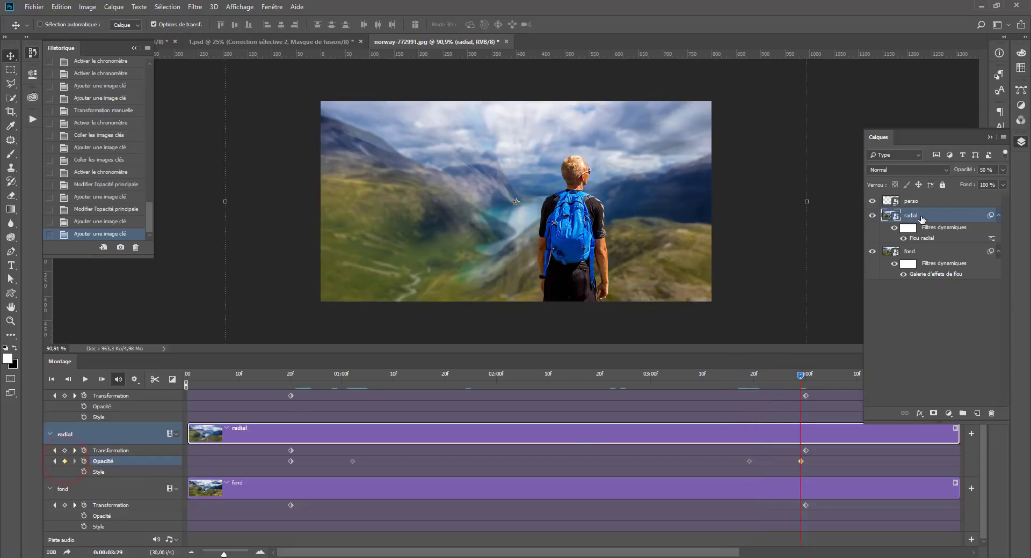
pyautogui.moveTo(1002, 170); pyautogui.dragTo(952, 184)
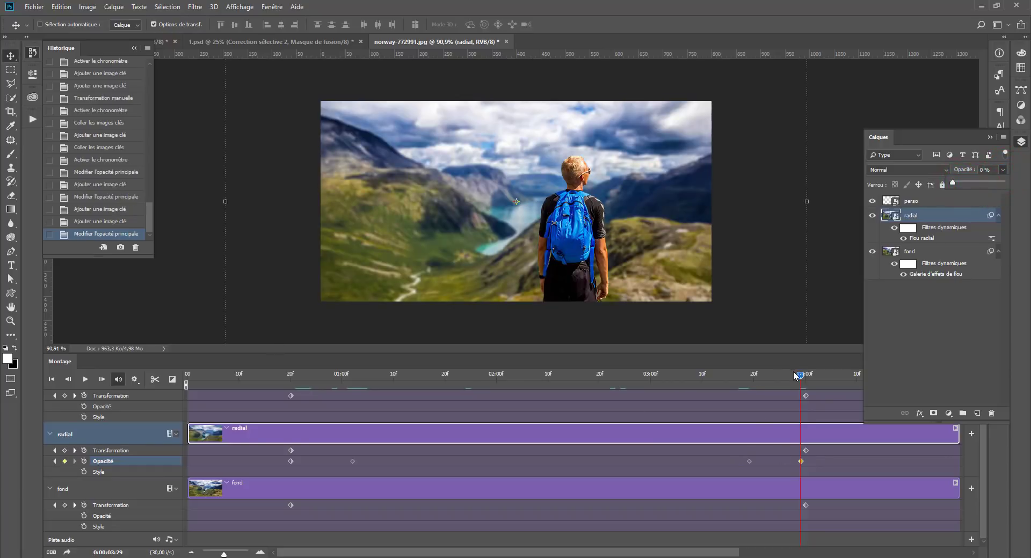
# Play back the whole animation from the start and return the playhead to 0:00:00:20
pyautogui.moveTo(799, 373); pyautogui.dragTo(176, 363)
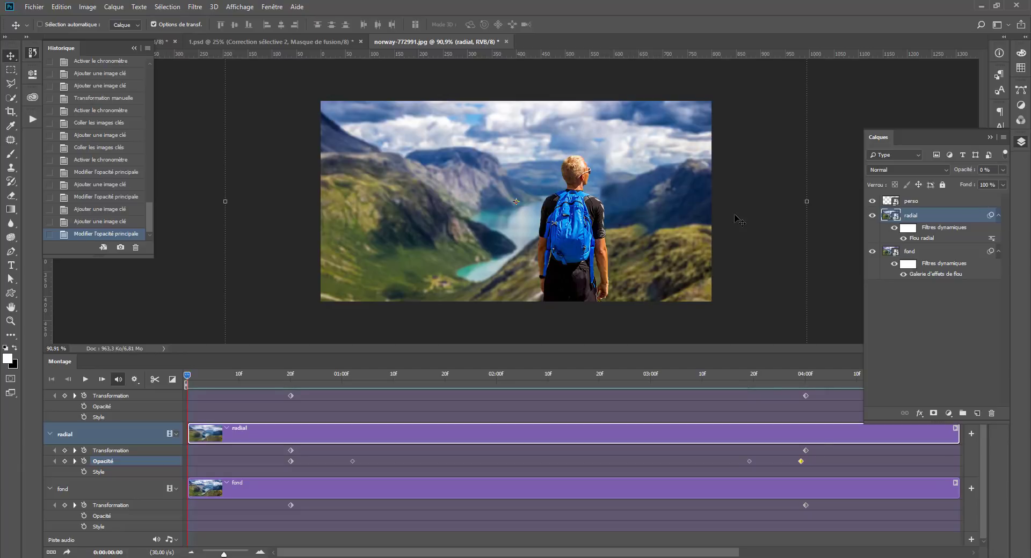
pyautogui.press('space')
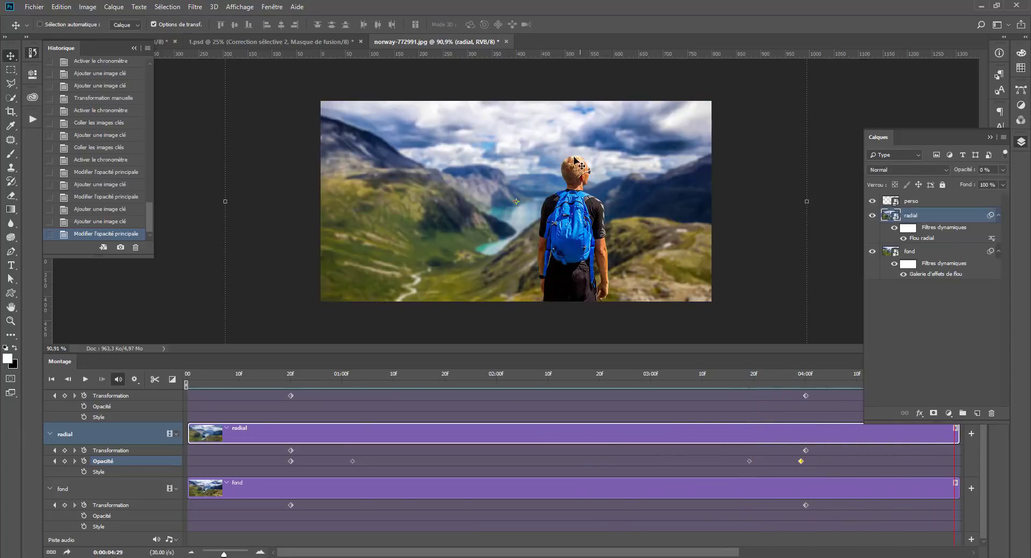
pyautogui.click(287, 381)
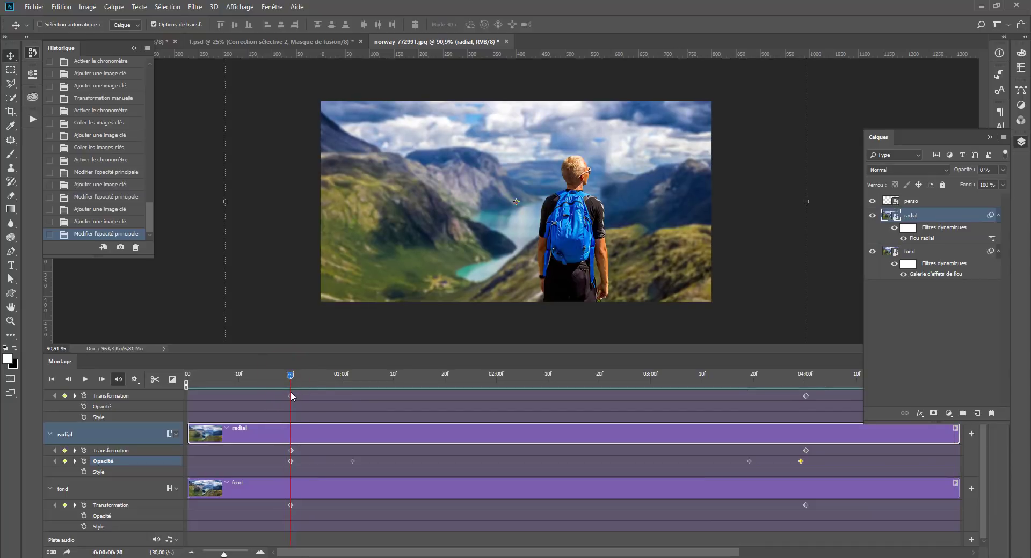
# Scale the perso layer up proportionally from its center to about 152 % at its 0:00:04:00 Transform keyframe
pyautogui.click(805, 374)
pyautogui.click(805, 396)
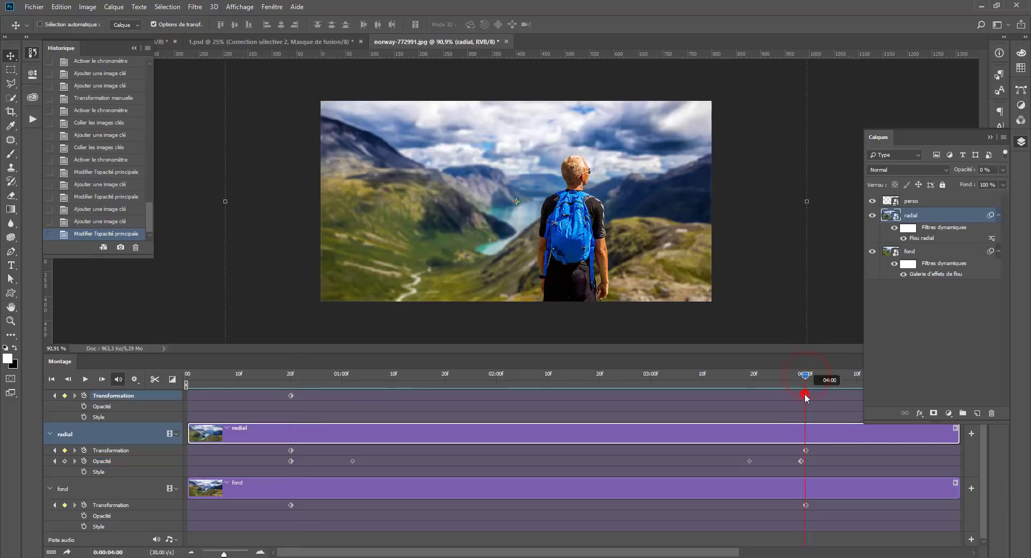
pyautogui.click(925, 200)
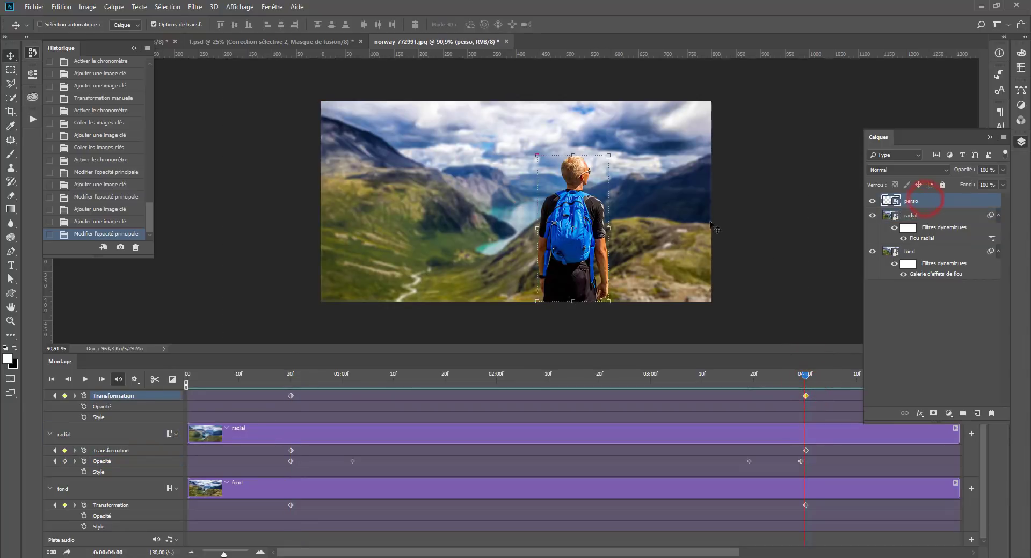
pyautogui.click(609, 155)
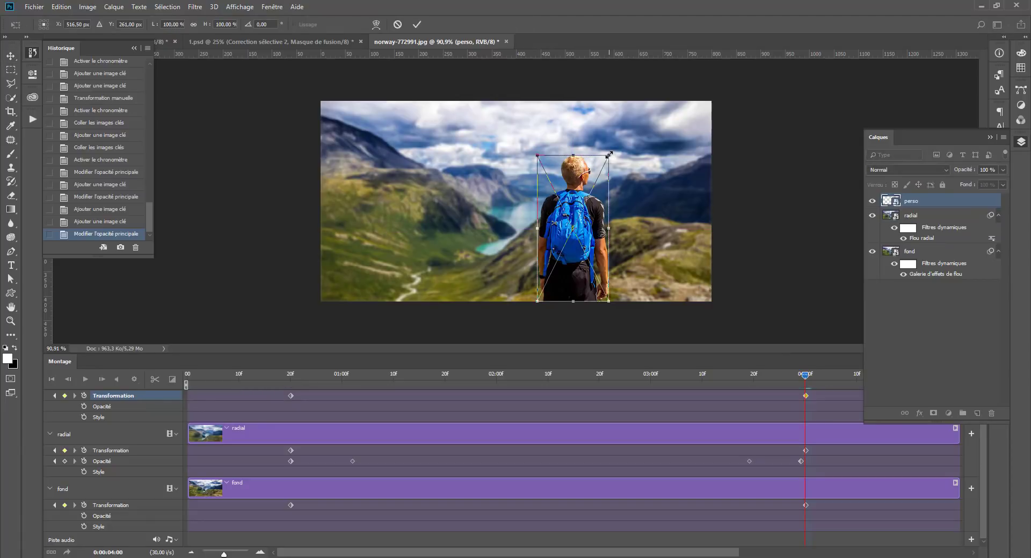
pyautogui.moveTo(608, 155); pyautogui.dragTo(635, 119)
pyautogui.hotkey('ctrl', 'z')
pyautogui.press('Return')
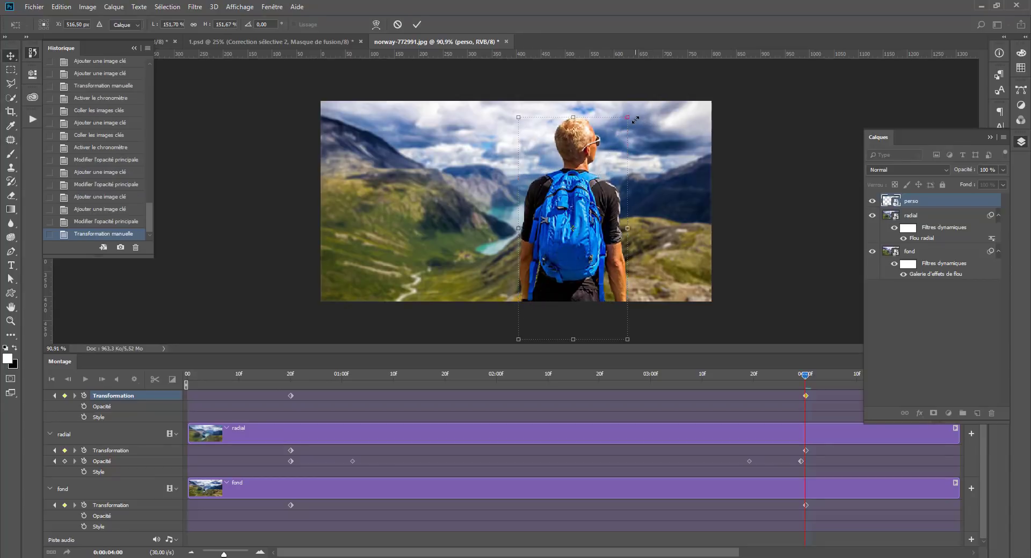
# Play back the animation from the start to check the hiker's zoom against the background
pyautogui.moveTo(805, 371); pyautogui.dragTo(170, 384)
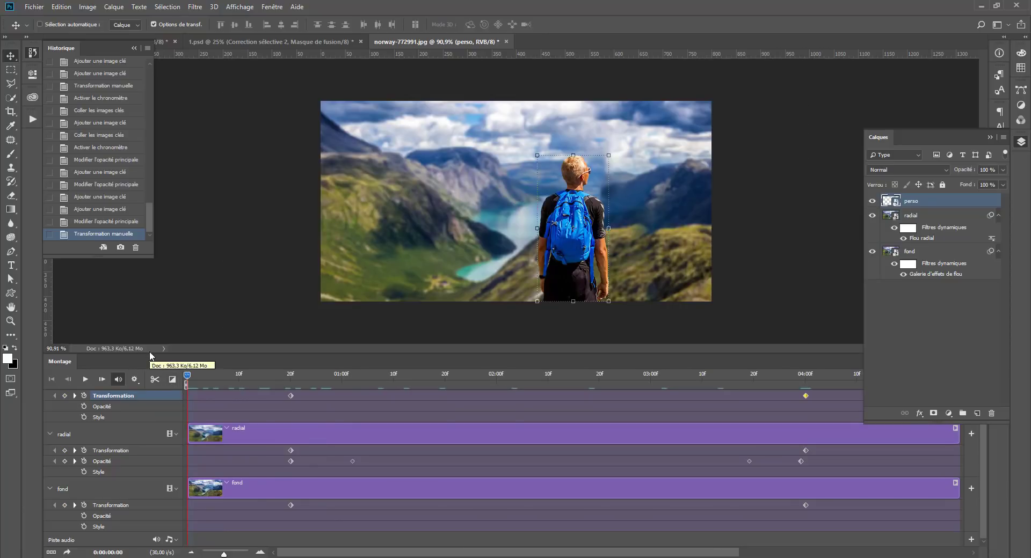
pyautogui.press('End')
pyautogui.press('space')
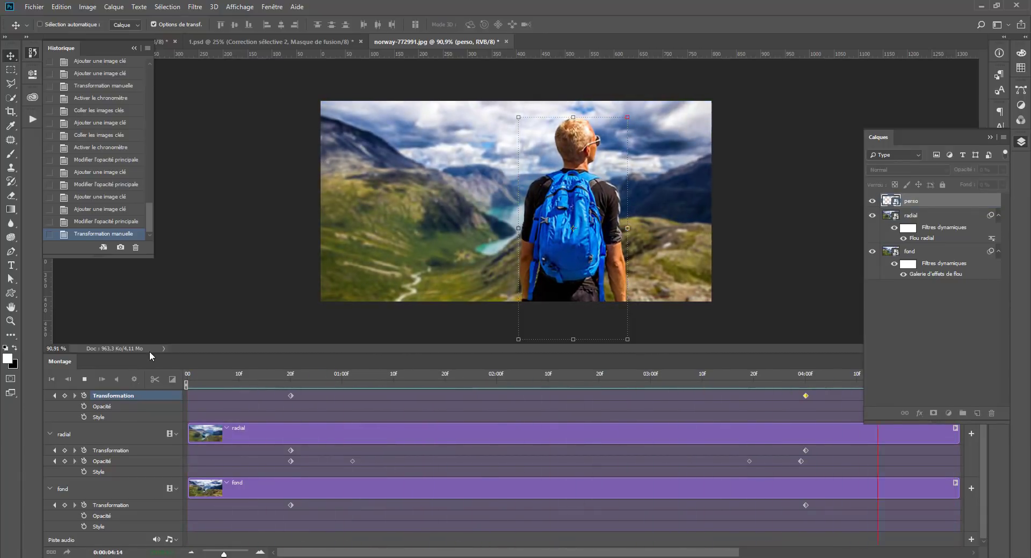
# Move the radial track's last Opacity keyframe to 0:00:04:00 and replay the end of the animation
pyautogui.click(799, 462)
pyautogui.moveTo(801, 461); pyautogui.dragTo(805, 461)
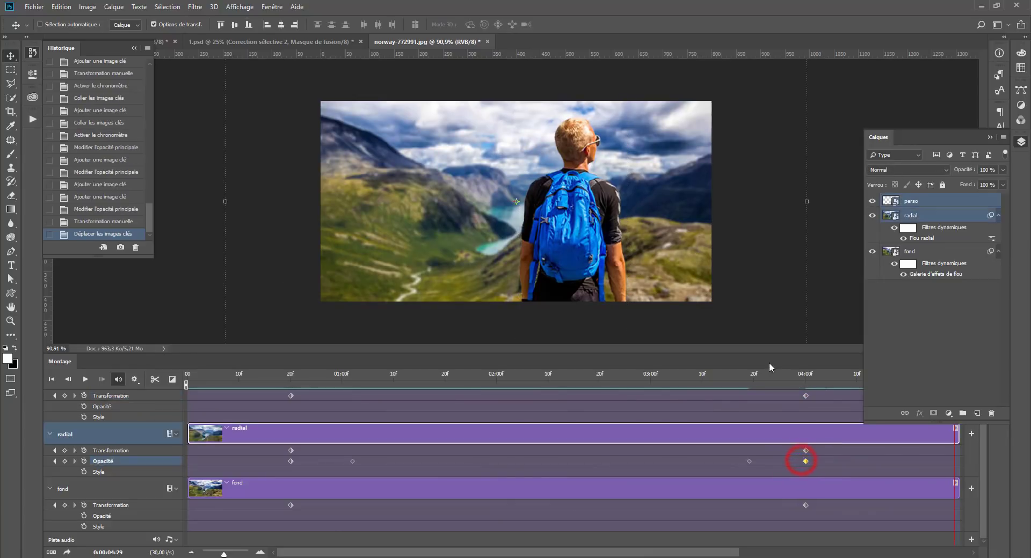
pyautogui.click(763, 377)
pyautogui.press('space')
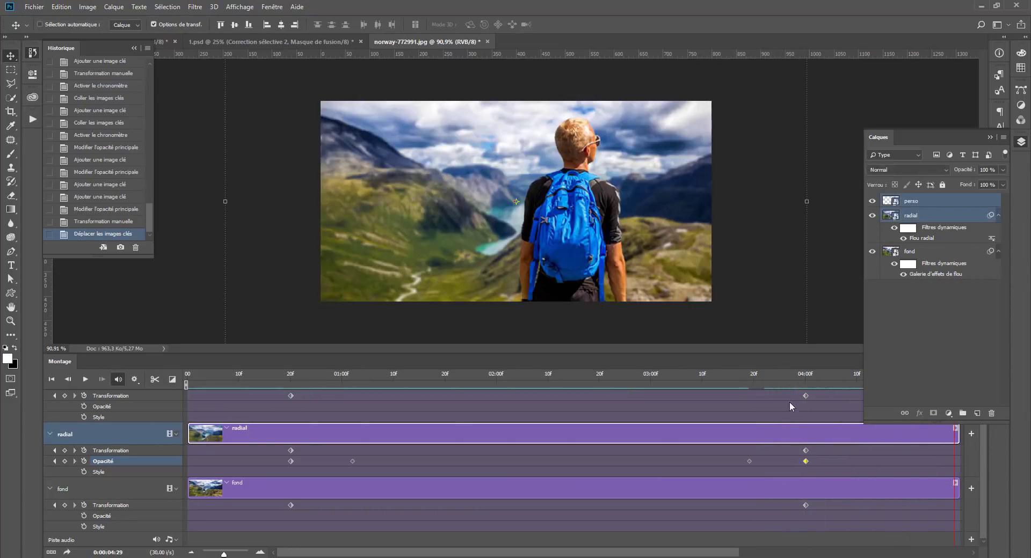
pyautogui.click(742, 379)
pyautogui.press('space')
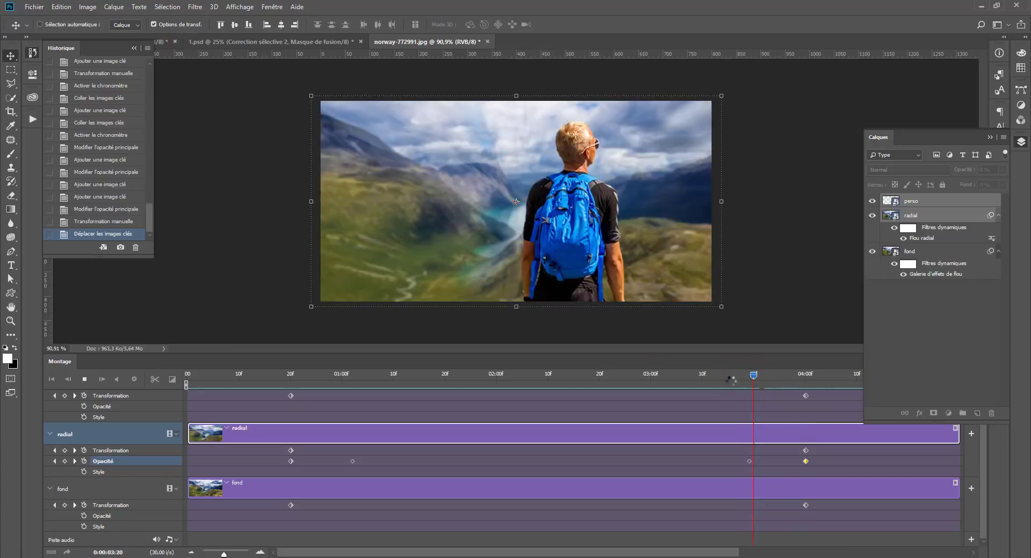
# Replay the end of the animation from about 0:00:02:20 and collapse the Layers and History panels to clear the workspace
pyautogui.click(717, 376)
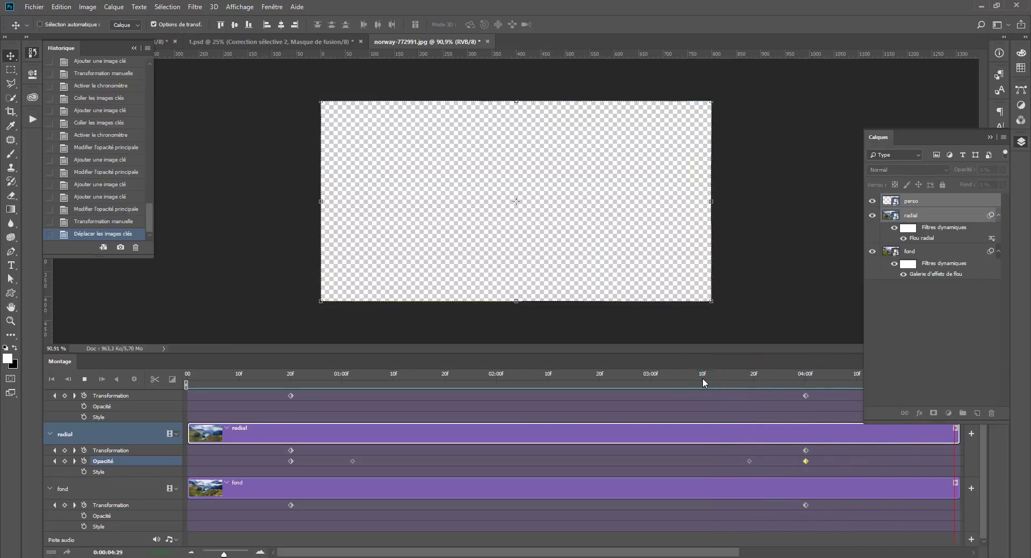
pyautogui.click(599, 375)
pyautogui.press('space')
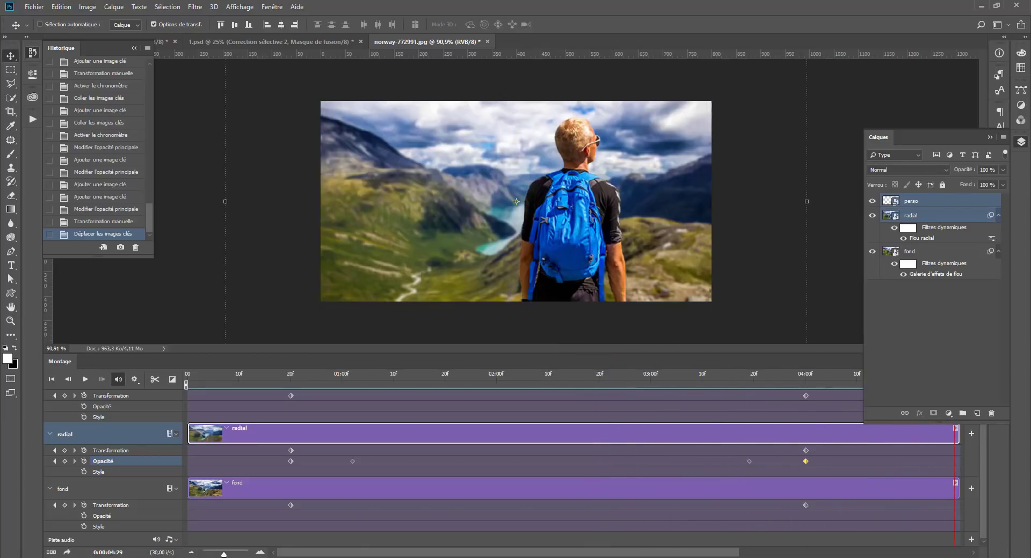
pyautogui.click(1021, 141)
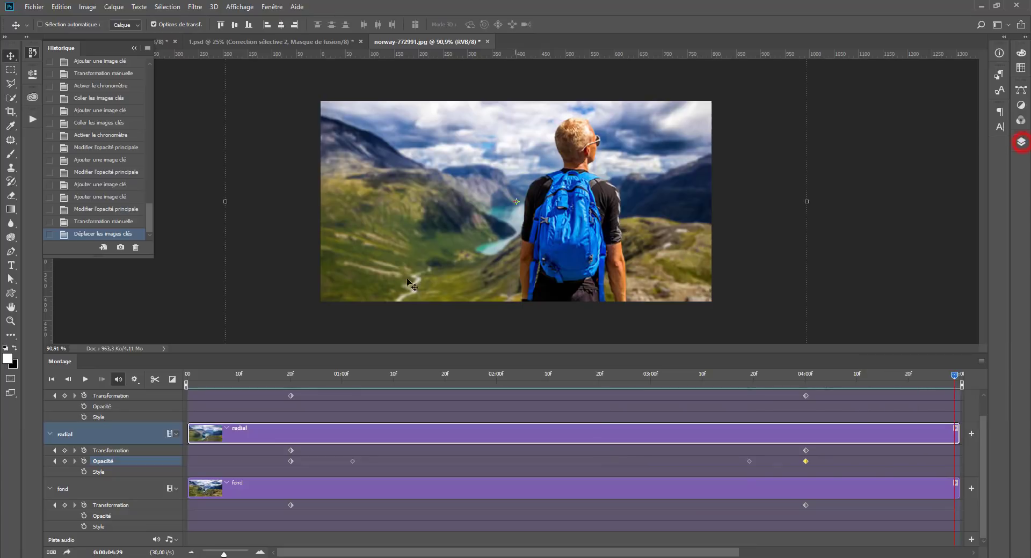
pyautogui.click(56, 363)
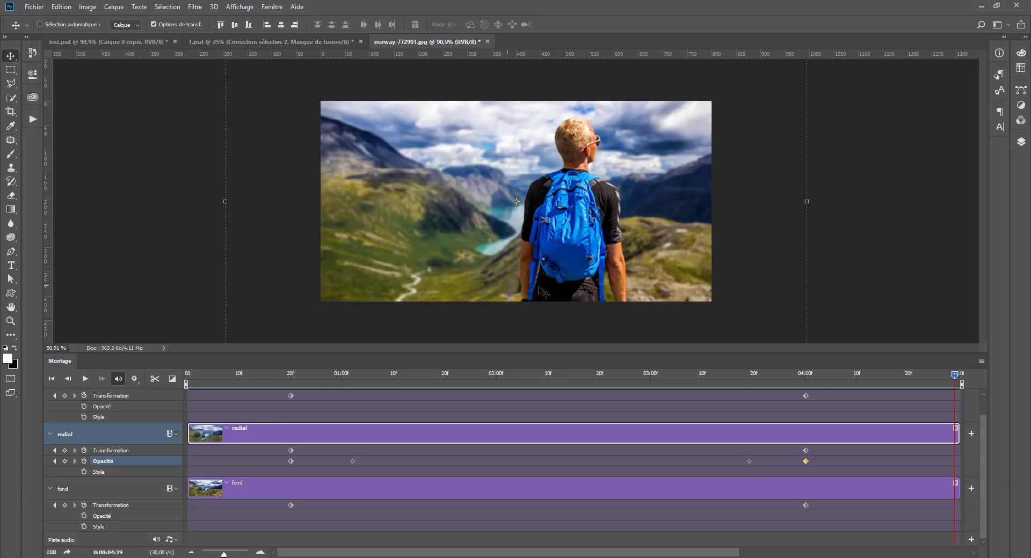
# Open the Render Video export settings, review the format, size and frame rate options, and close them without rendering
pyautogui.click(40, 8)
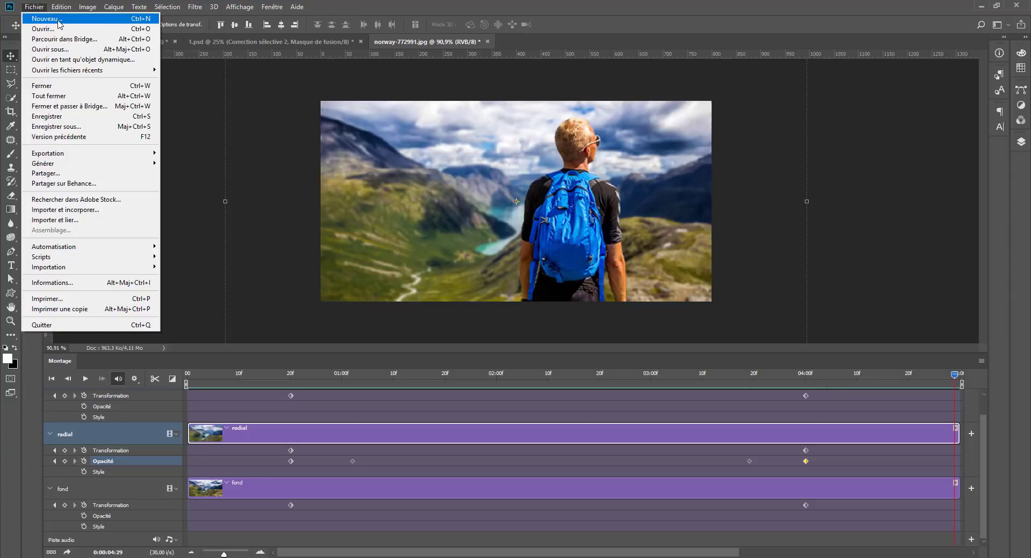
pyautogui.moveTo(53, 248)
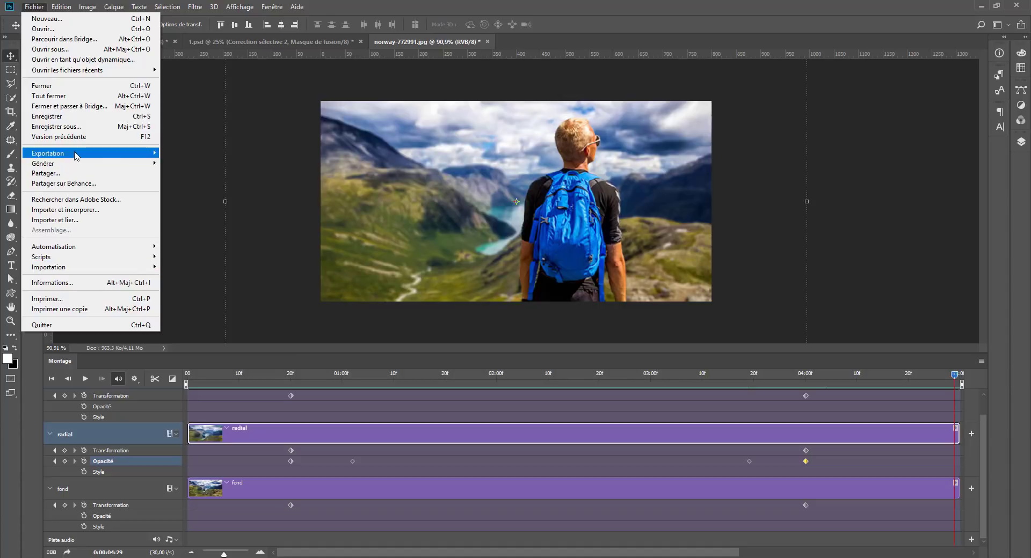
pyautogui.moveTo(76, 154)
pyautogui.click(184, 289)
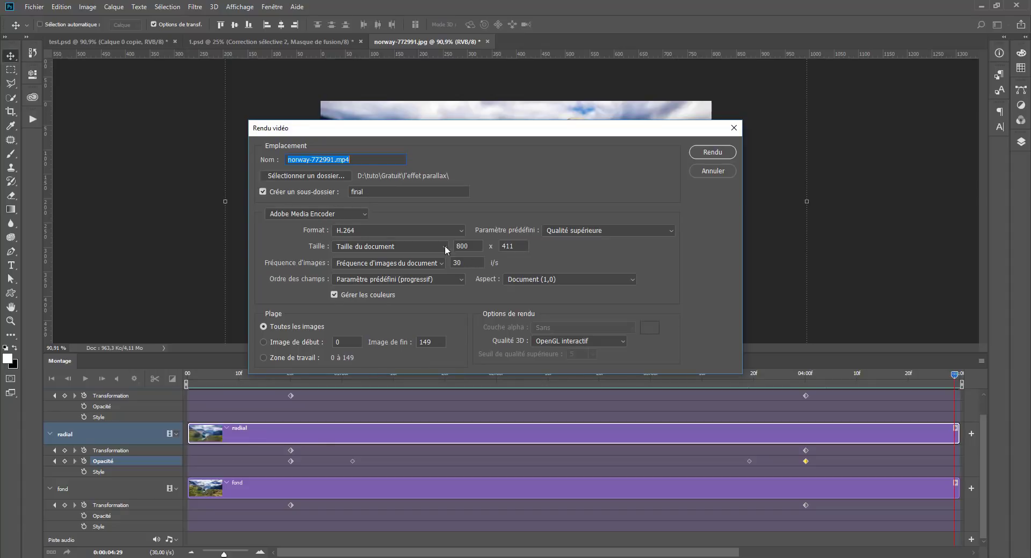
pyautogui.click(474, 261)
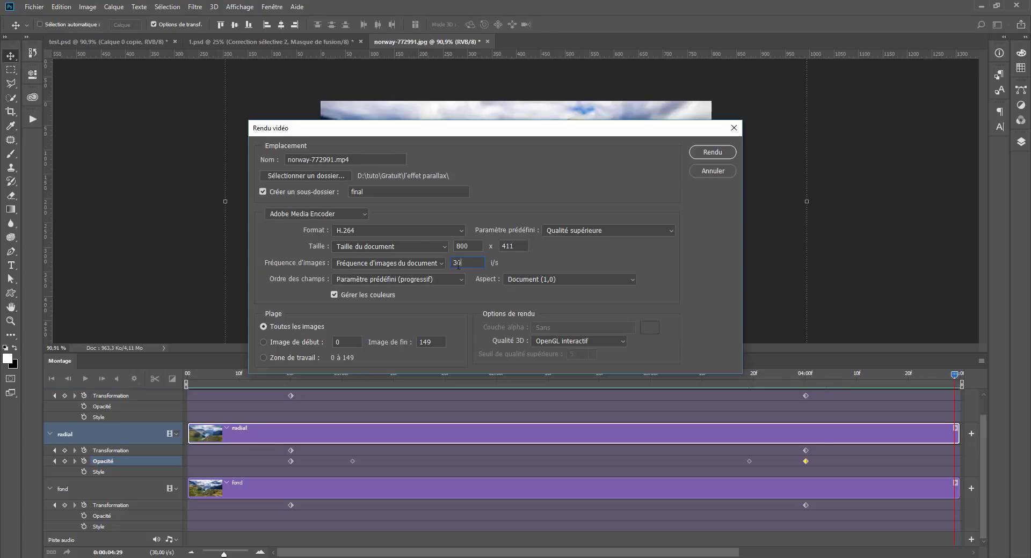
pyautogui.click(368, 230)
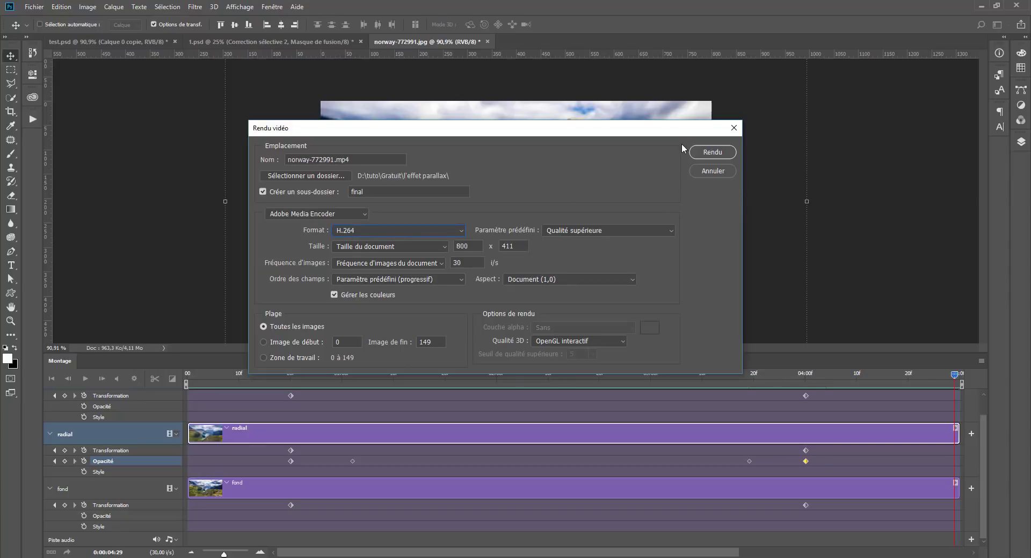
pyautogui.click(699, 172)
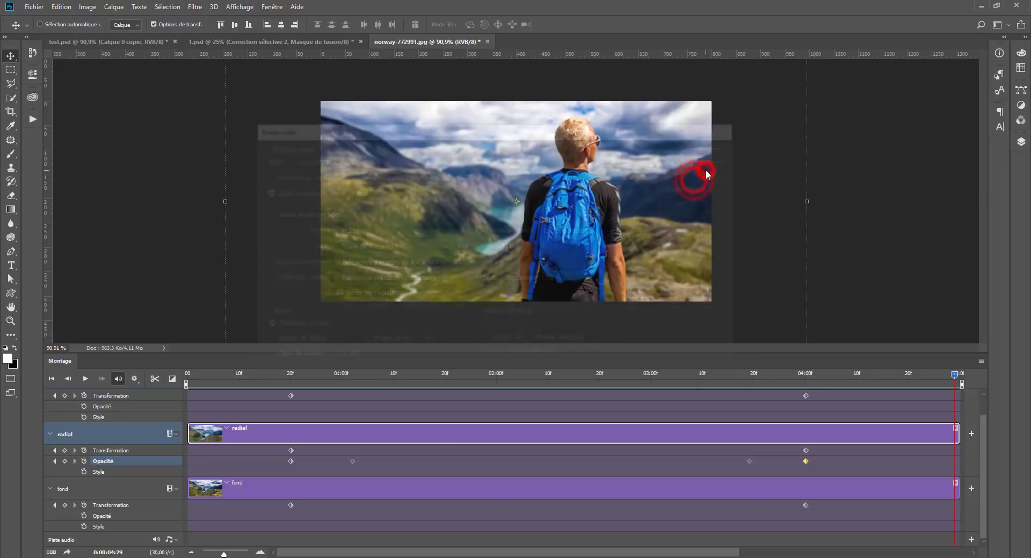